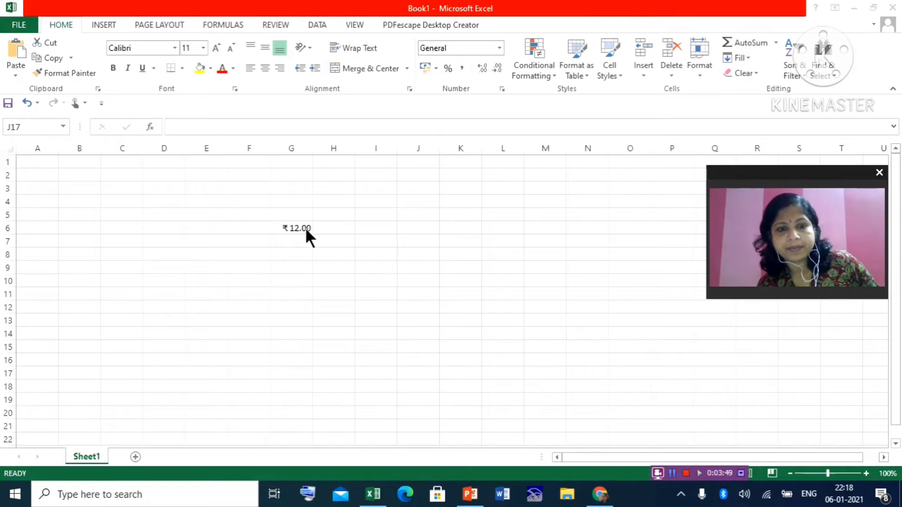
Step: Delete the currency value in cell G6
{"action": "left_click", "coordinate": [306, 229]}
{"action": "left_click", "coordinate": [306, 228]}
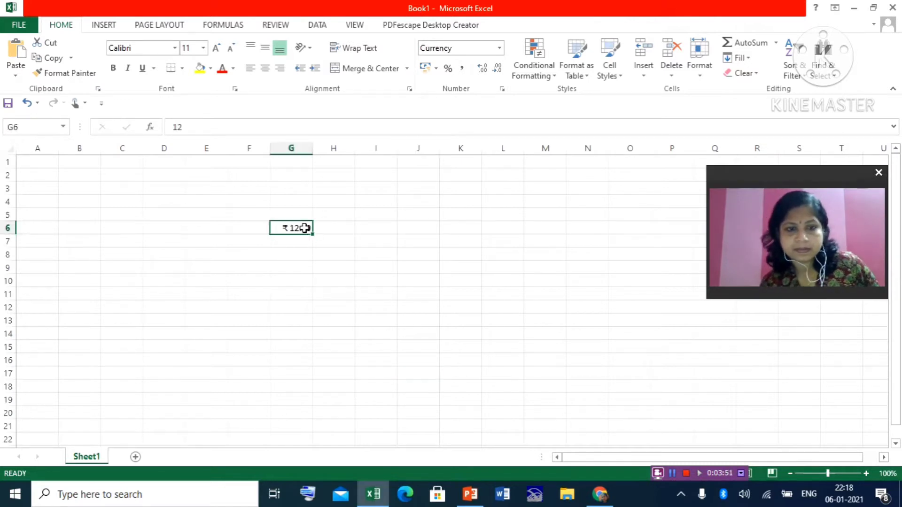
{"action": "key", "text": "Delete"}
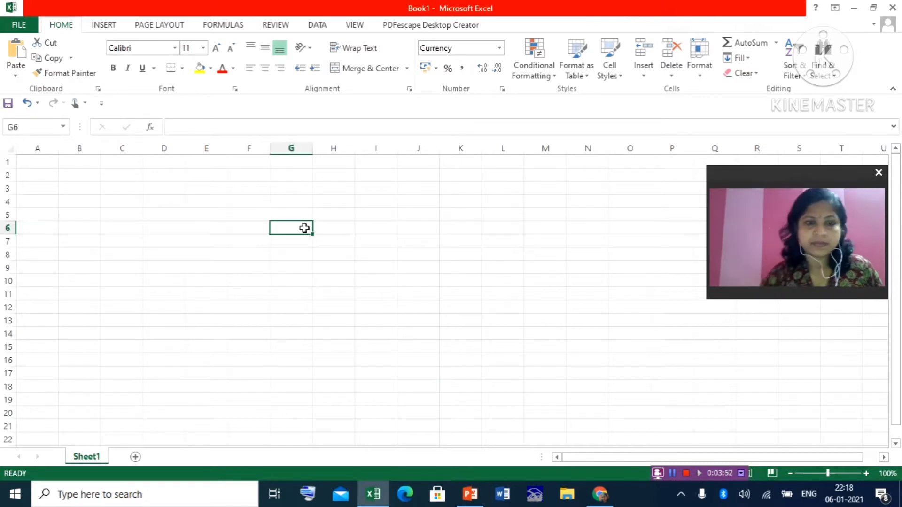
{"action": "left_click", "coordinate": [501, 281]}
Step: Enter the column headings Roll. No, name and mark in cells A1 to C1
{"action": "left_click", "coordinate": [38, 163]}
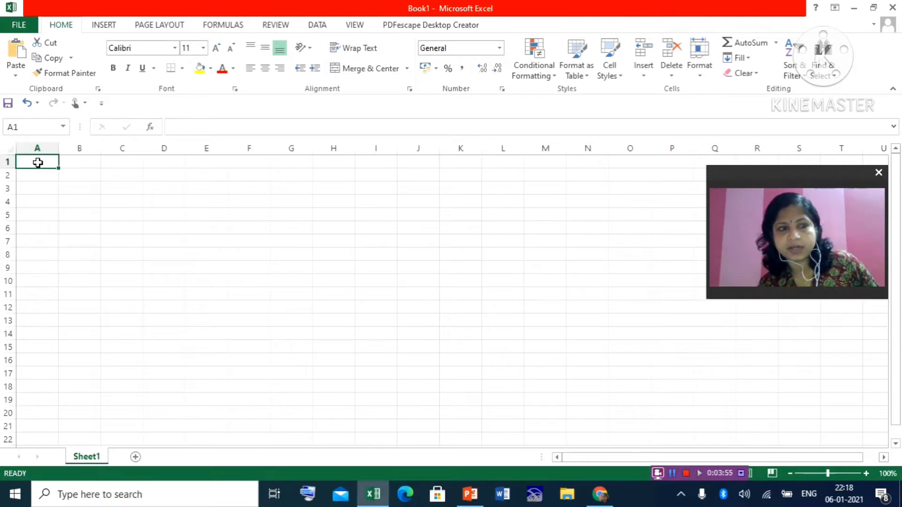
{"action": "type", "text": "Roll. No"}
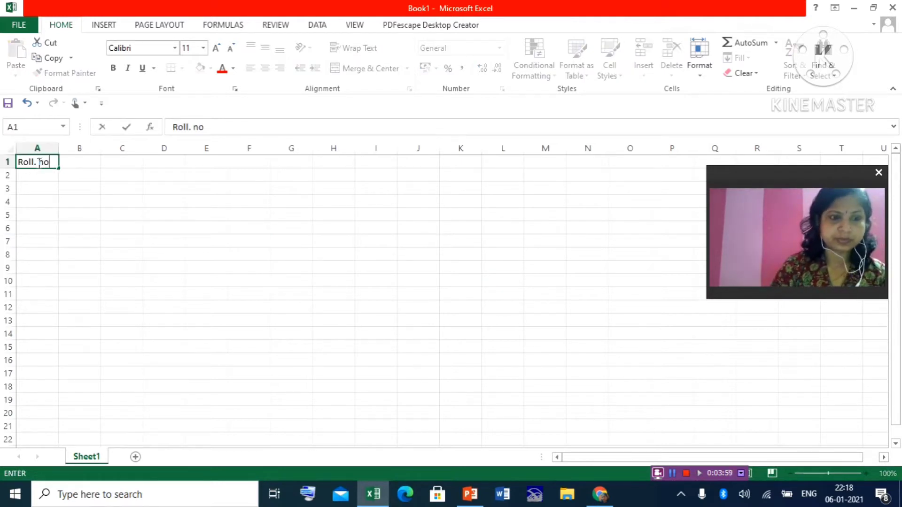
{"action": "key", "text": "Tab"}
{"action": "type", "text": "nam"}
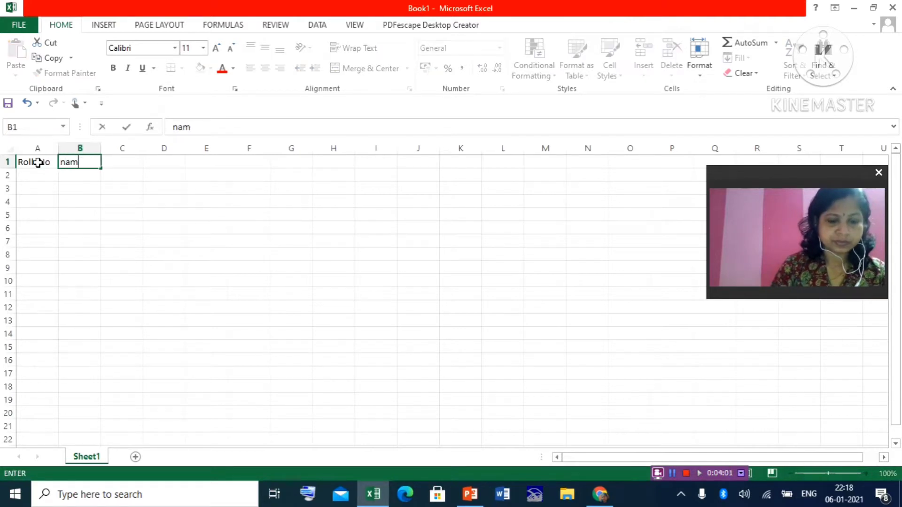
{"action": "type", "text": "e "}
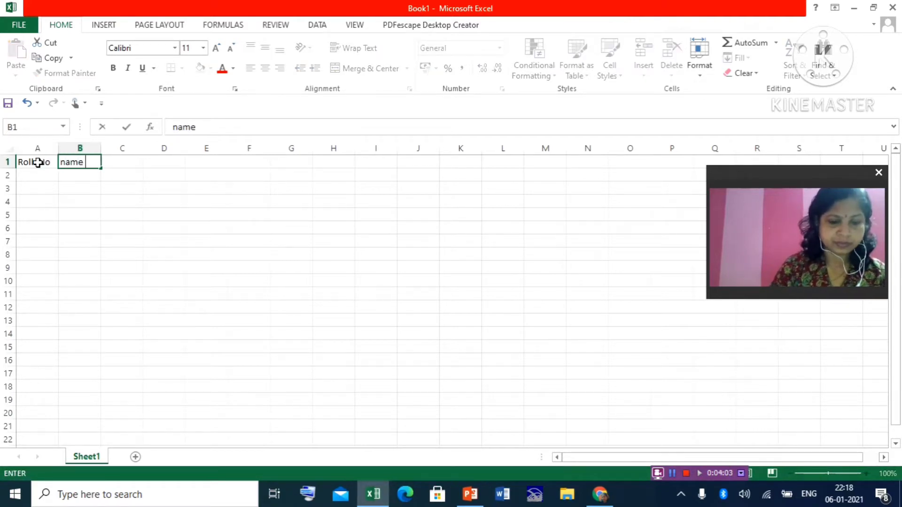
{"action": "type", "text": "mark"}
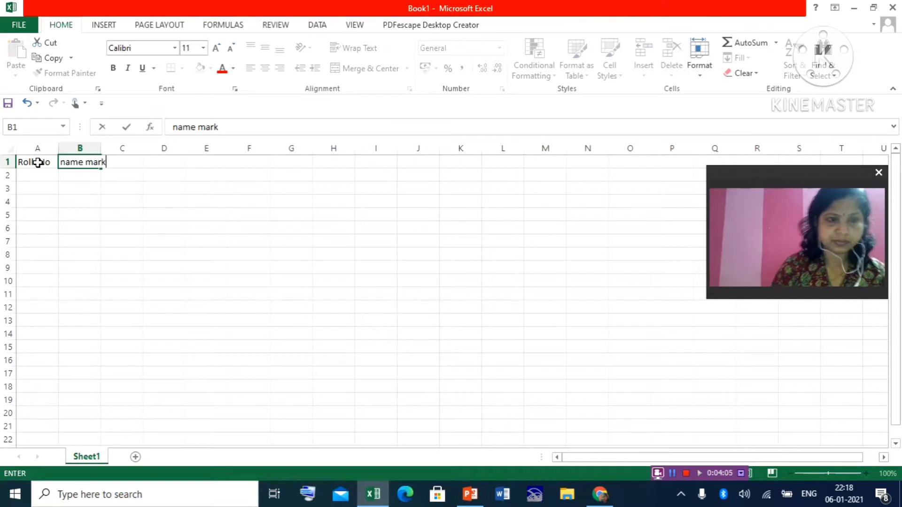
{"action": "key", "text": "BackSpace"}
{"action": "key", "text": "BackSpace"}
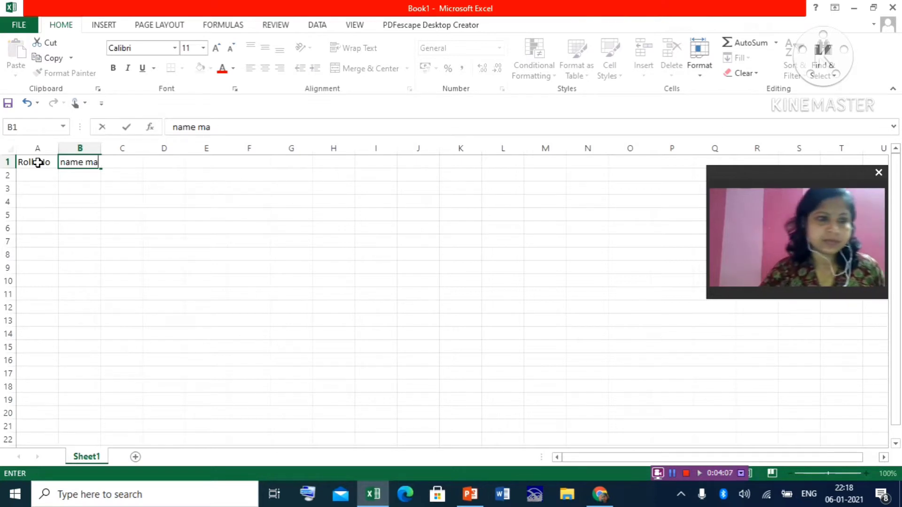
{"action": "key", "text": "BackSpace"}
{"action": "key", "text": "BackSpace"}
{"action": "key", "text": "Tab"}
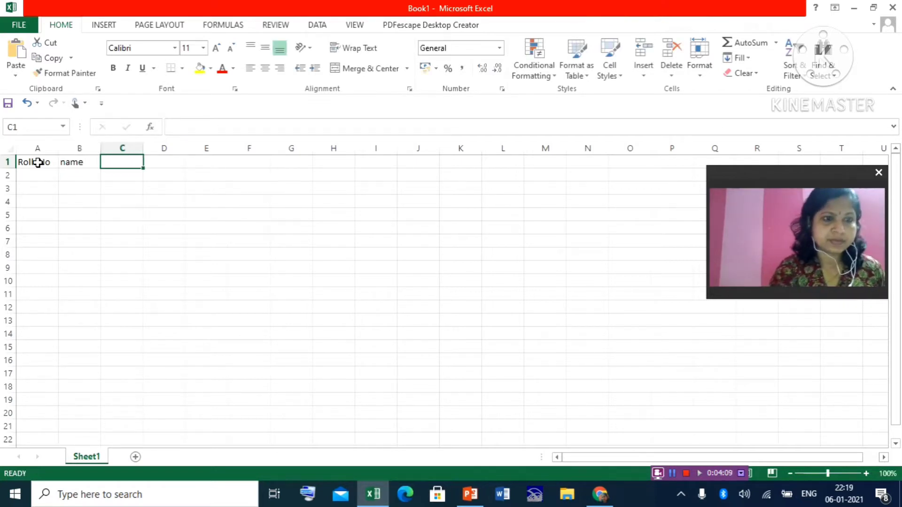
{"action": "type", "text": "mark"}
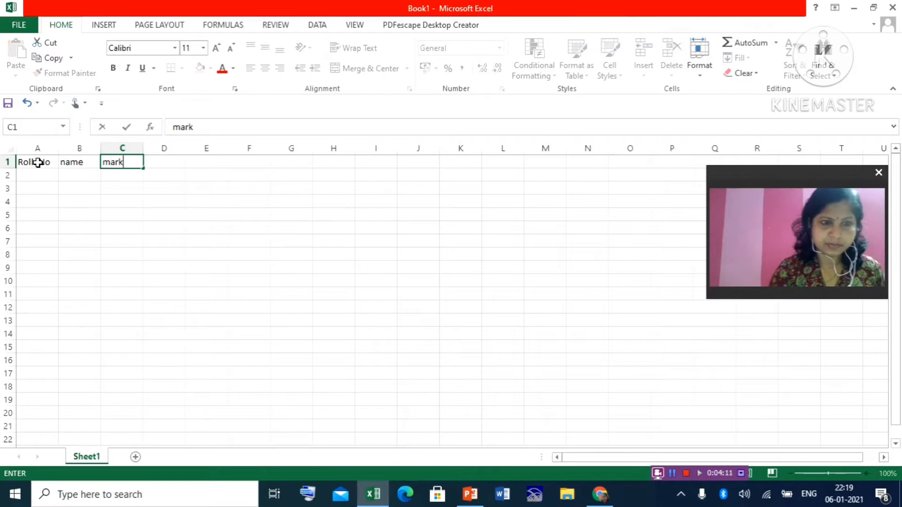
{"action": "left_click", "coordinate": [191, 265]}
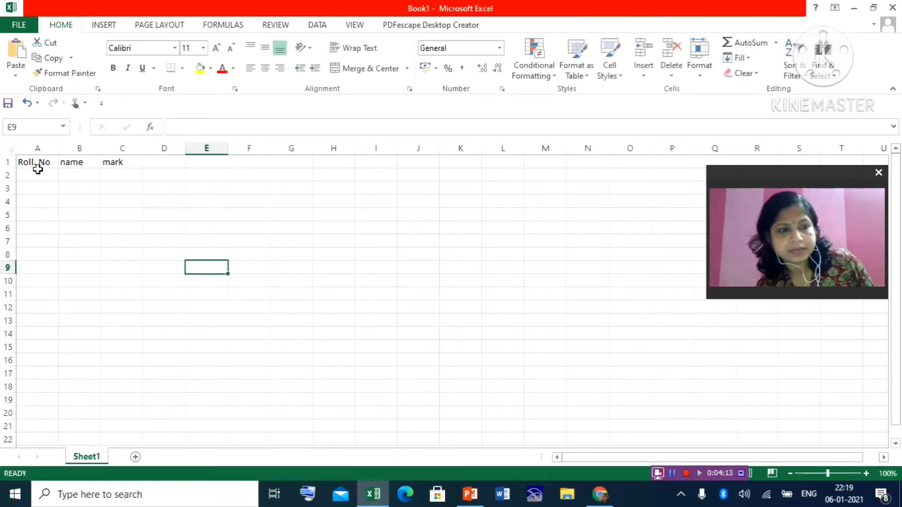
Step: Format the range A1:E9 with font size 16 and bold
{"action": "left_click_drag", "start_coordinate": [36, 162], "coordinate": [198, 270]}
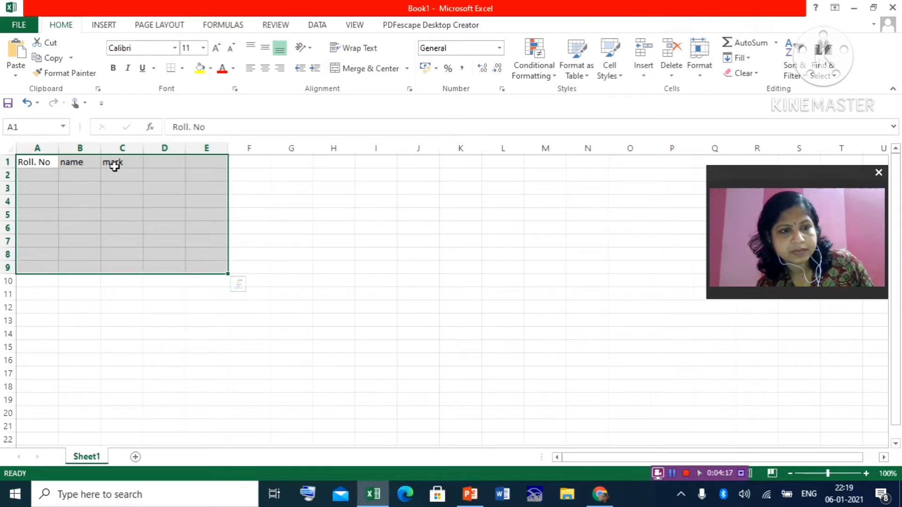
{"action": "left_click", "coordinate": [218, 46]}
{"action": "left_click", "coordinate": [217, 47]}
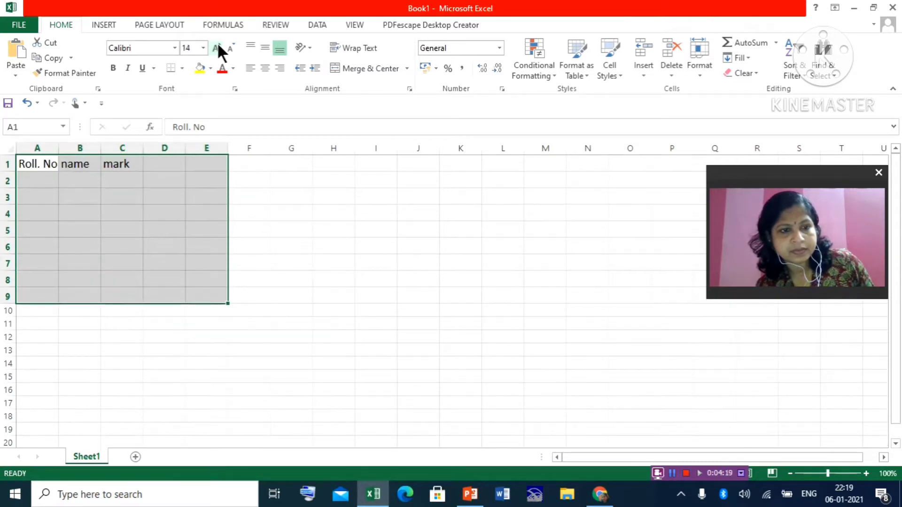
{"action": "left_click", "coordinate": [217, 46]}
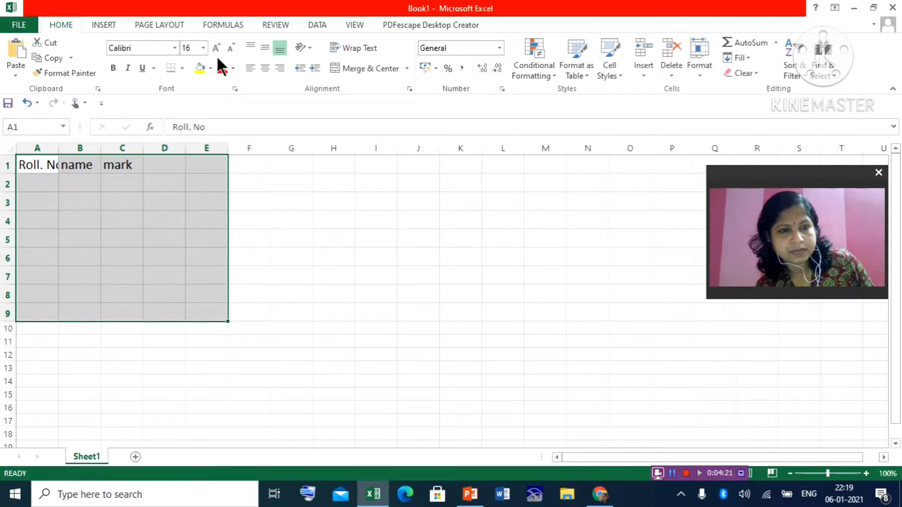
{"action": "left_click", "coordinate": [113, 68]}
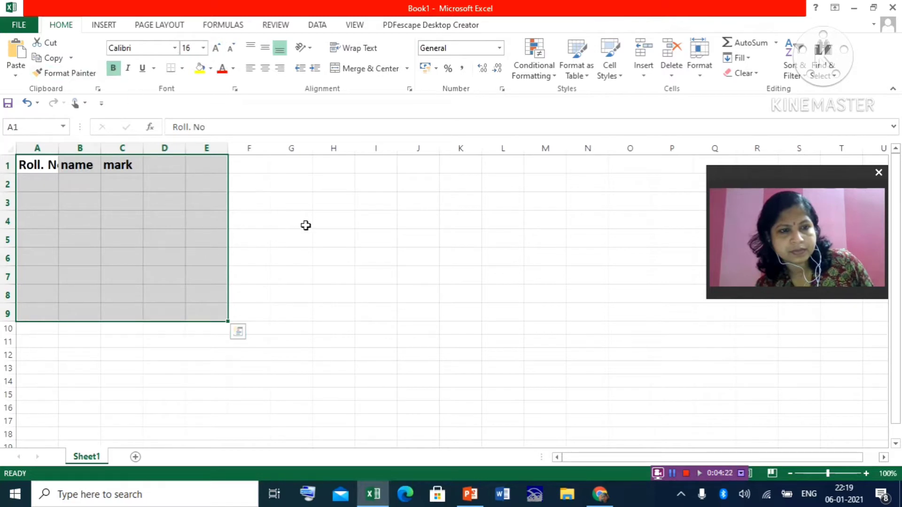
{"action": "left_click", "coordinate": [303, 222]}
Step: Widen columns B and A to about twice their width
{"action": "left_click_drag", "start_coordinate": [98, 149], "coordinate": [143, 149]}
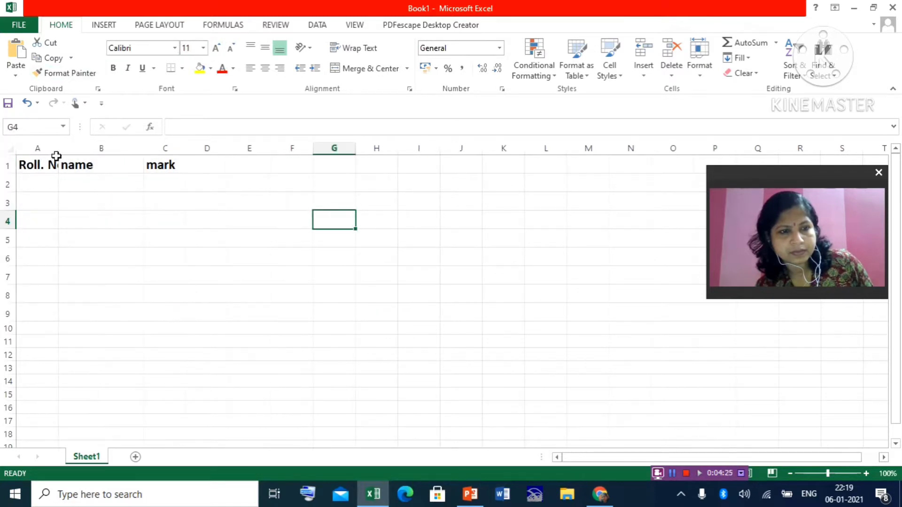
{"action": "left_click", "coordinate": [70, 162]}
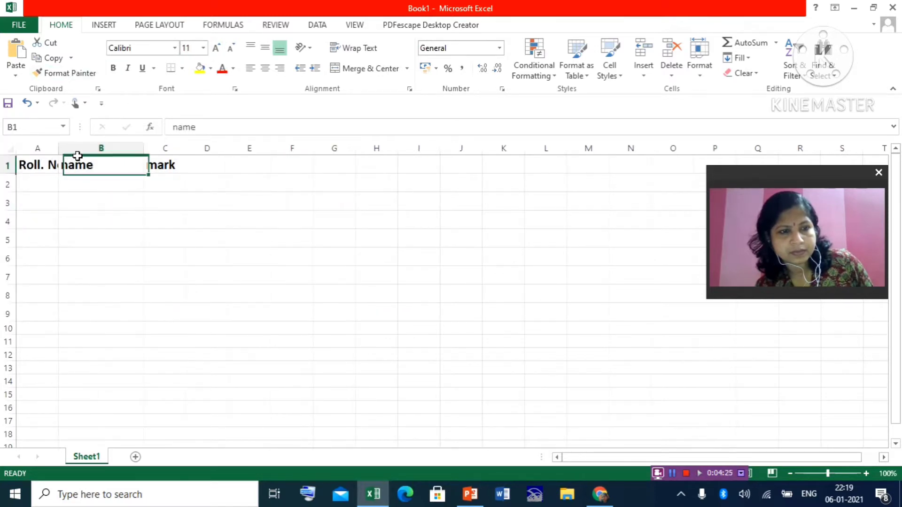
{"action": "left_click", "coordinate": [69, 216]}
{"action": "left_click_drag", "start_coordinate": [58, 149], "coordinate": [105, 149]}
{"action": "left_click", "coordinate": [253, 188]}
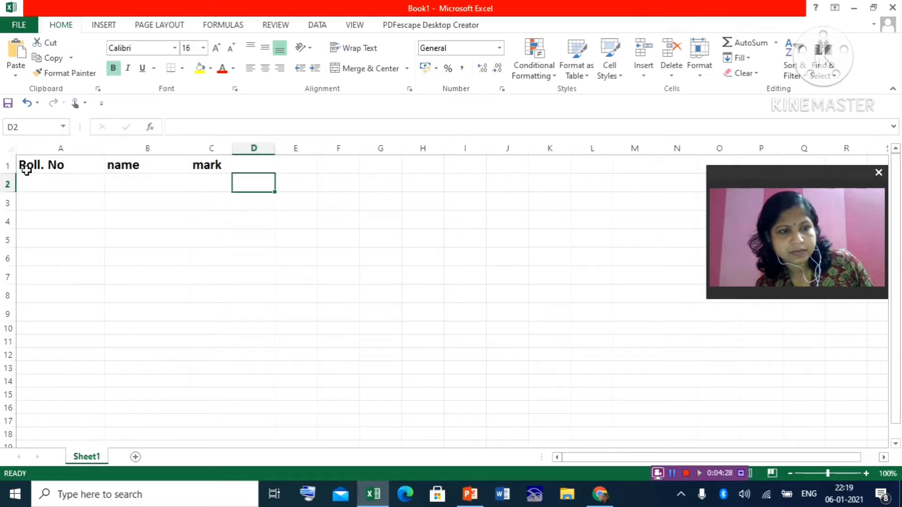
Step: Apply All Borders to the range A1:E10
{"action": "left_click_drag", "start_coordinate": [26, 170], "coordinate": [300, 320]}
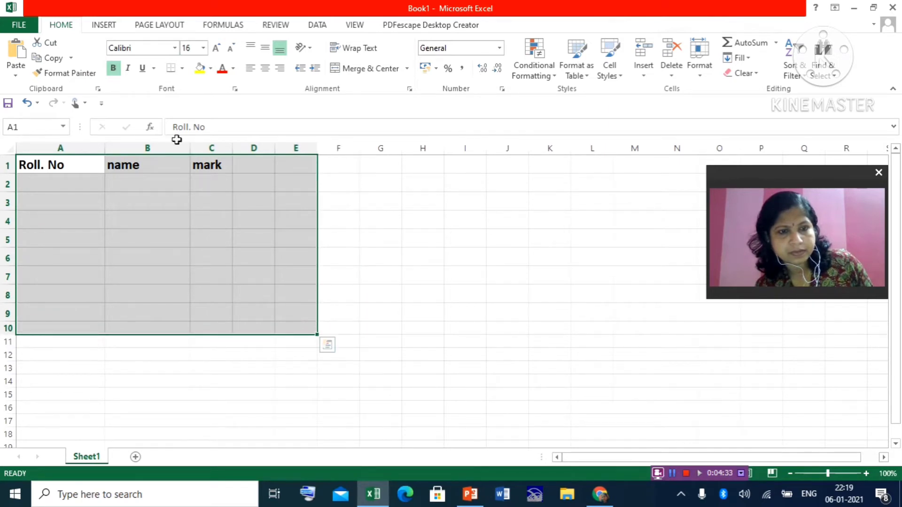
{"action": "left_click", "coordinate": [182, 68]}
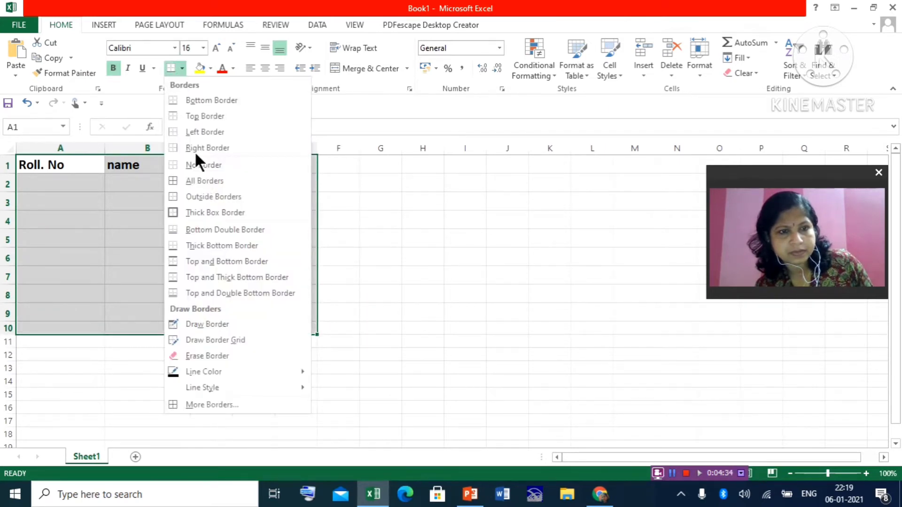
{"action": "left_click", "coordinate": [197, 181]}
{"action": "left_click", "coordinate": [399, 256]}
Step: Enter 1 and 2 in A2 and A3, and fill the roll number series down to 9 in A10
{"action": "left_click", "coordinate": [40, 185]}
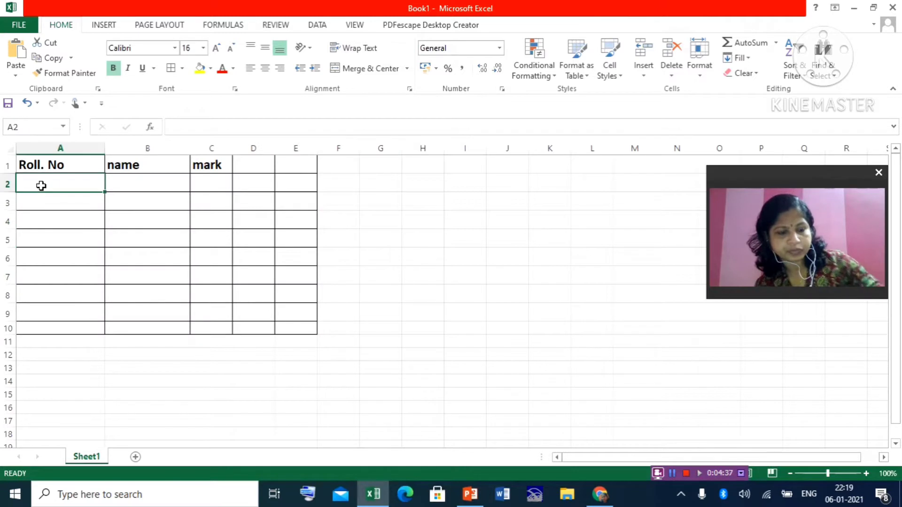
{"action": "type", "text": "1"}
{"action": "left_click", "coordinate": [235, 203]}
{"action": "left_click", "coordinate": [51, 205]}
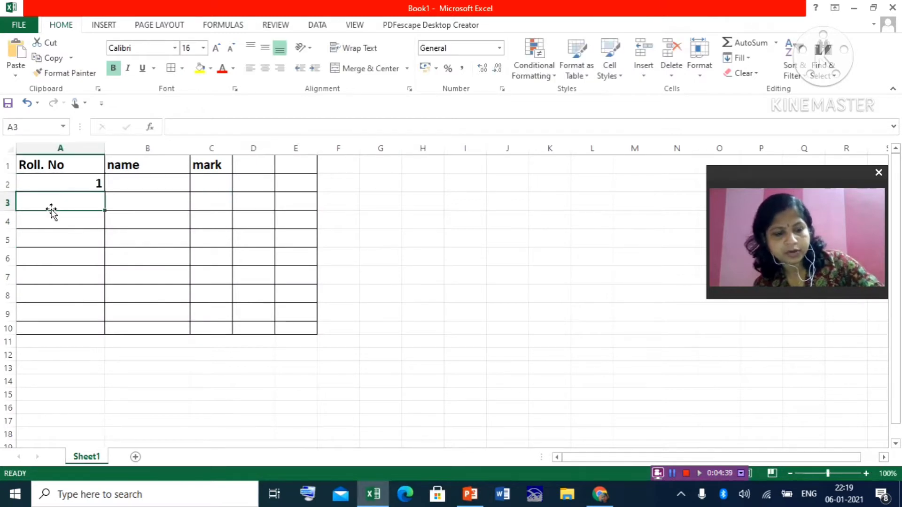
{"action": "type", "text": "2"}
{"action": "left_click", "coordinate": [419, 217]}
{"action": "left_click_drag", "start_coordinate": [56, 183], "coordinate": [109, 338]}
{"action": "left_click", "coordinate": [381, 275]}
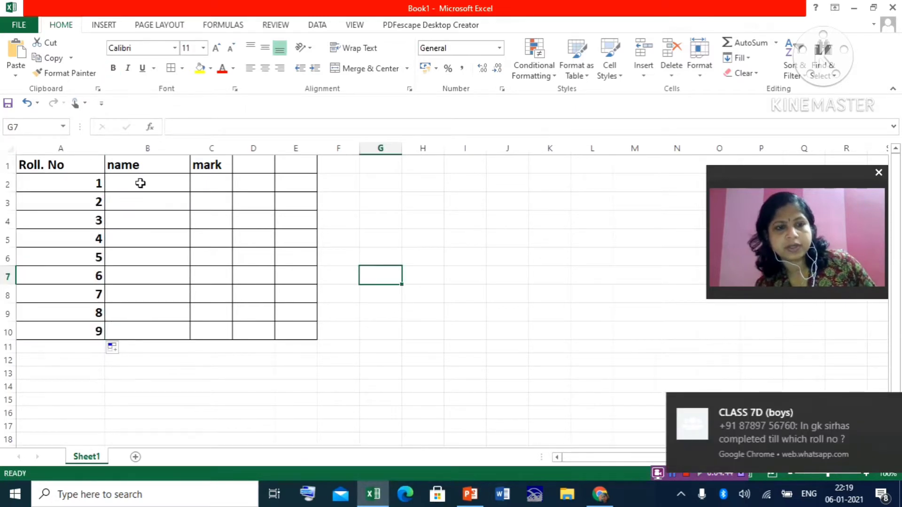
Step: Fill the name column with the letters A to I, one per cell, in B2 to B10
{"action": "left_click", "coordinate": [140, 183]}
{"action": "type", "text": "a"}
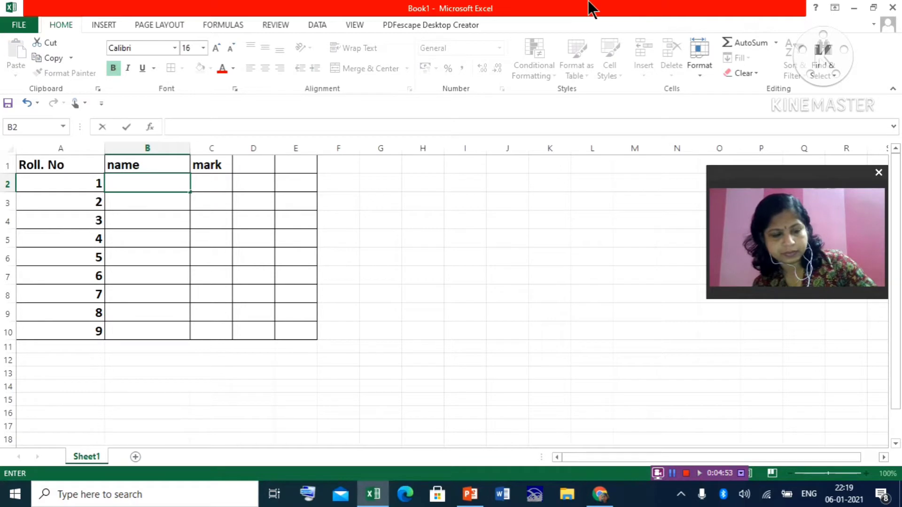
{"action": "type", "text": "A"}
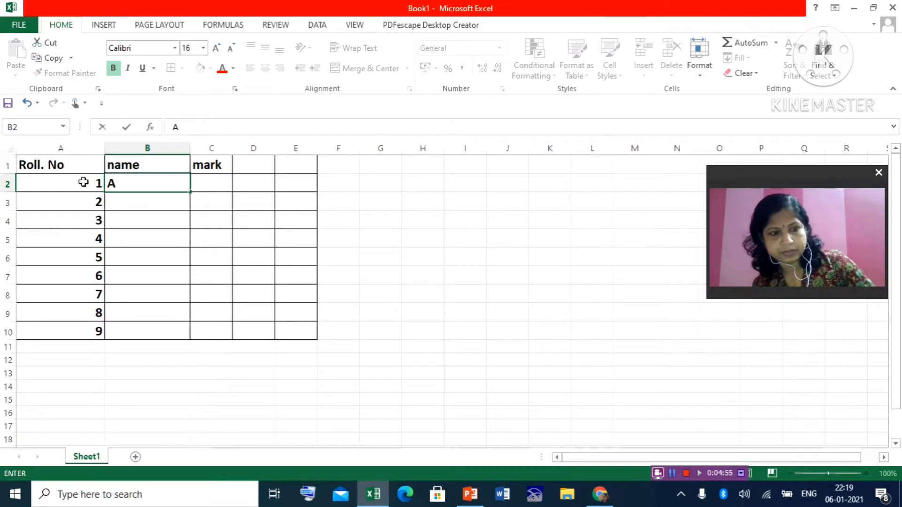
{"action": "left_click", "coordinate": [142, 205]}
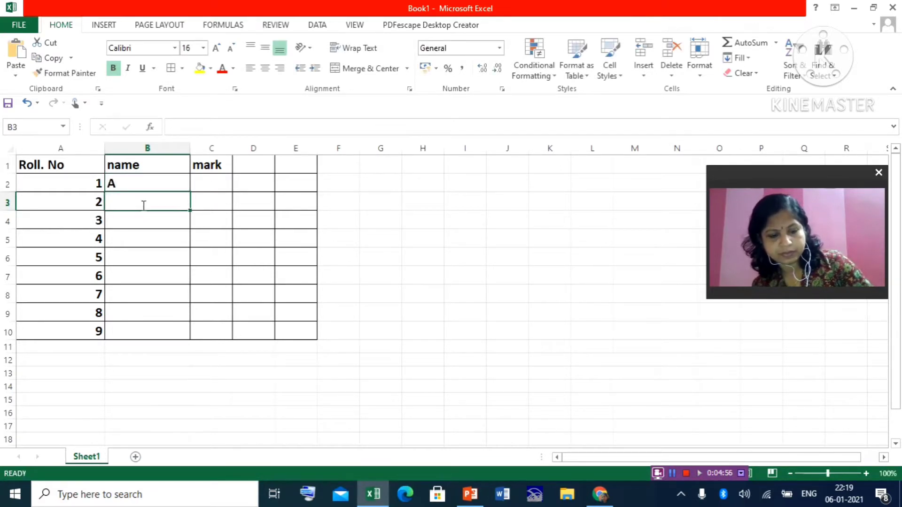
{"action": "type", "text": "B"}
{"action": "left_click", "coordinate": [145, 219]}
{"action": "type", "text": "C"}
{"action": "left_click", "coordinate": [149, 234]}
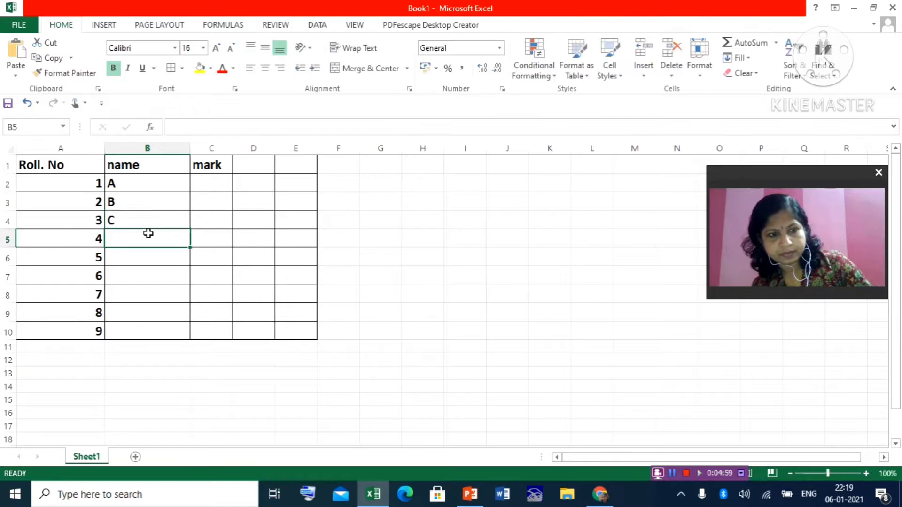
{"action": "type", "text": "D"}
{"action": "left_click", "coordinate": [139, 256]}
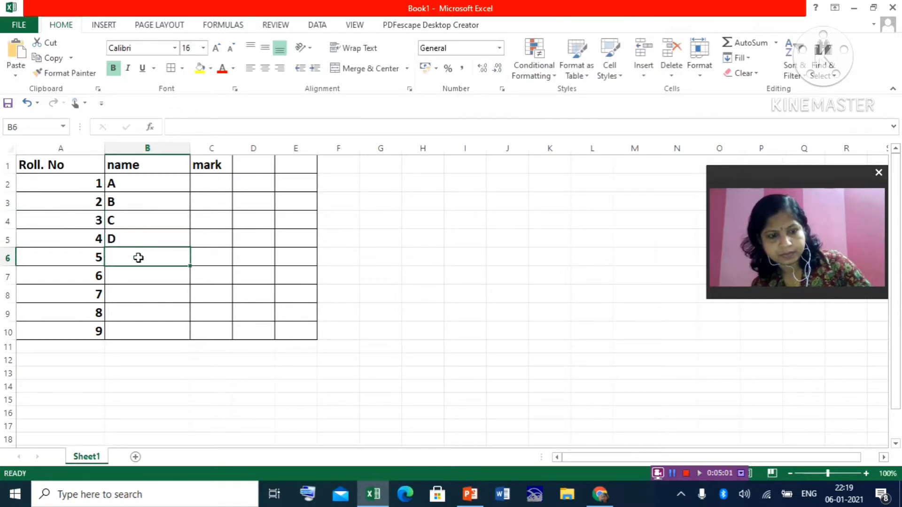
{"action": "type", "text": "E"}
{"action": "left_click", "coordinate": [132, 275]}
{"action": "type", "text": "F"}
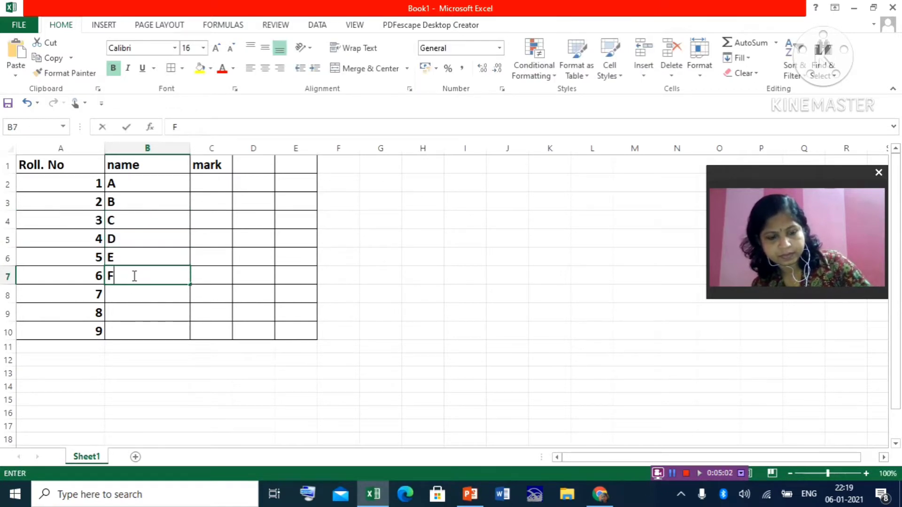
{"action": "left_click", "coordinate": [134, 291]}
{"action": "type", "text": "G"}
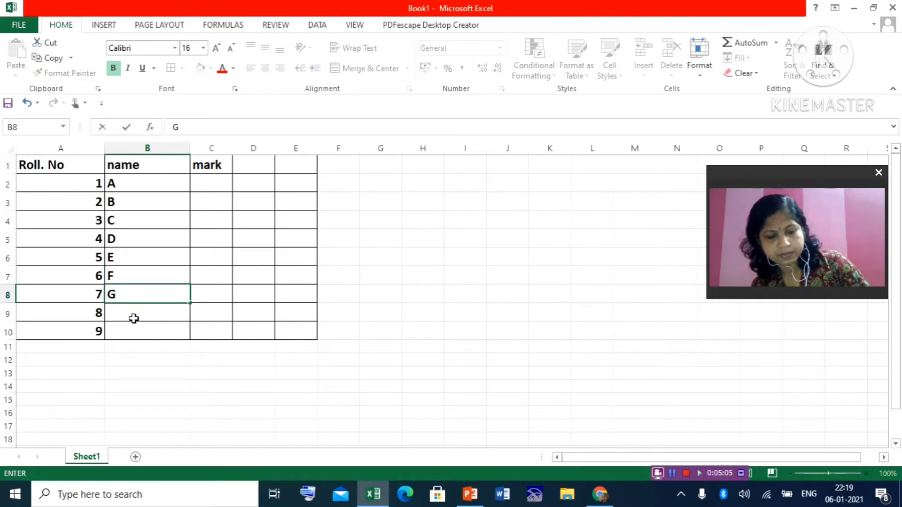
{"action": "left_click", "coordinate": [134, 310]}
{"action": "type", "text": "H"}
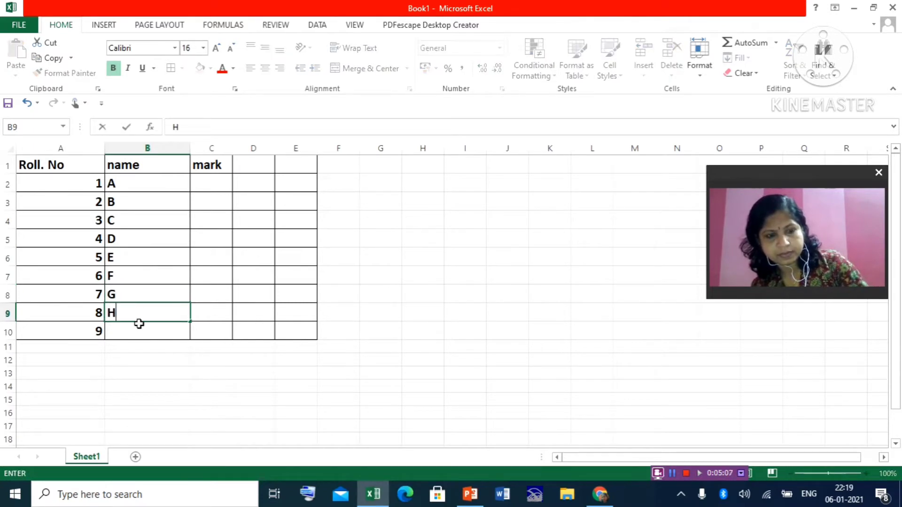
{"action": "left_click", "coordinate": [138, 329]}
{"action": "type", "text": "I"}
{"action": "left_click", "coordinate": [405, 276]}
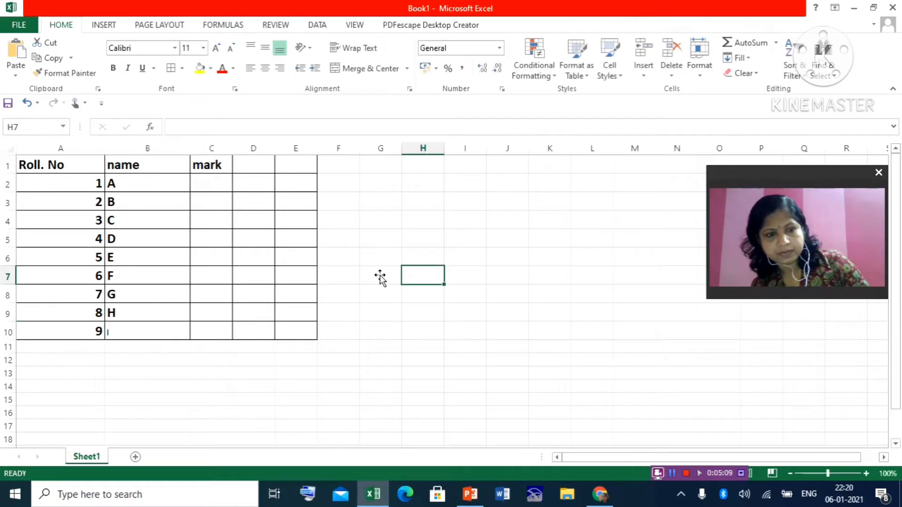
{"action": "left_click", "coordinate": [127, 331]}
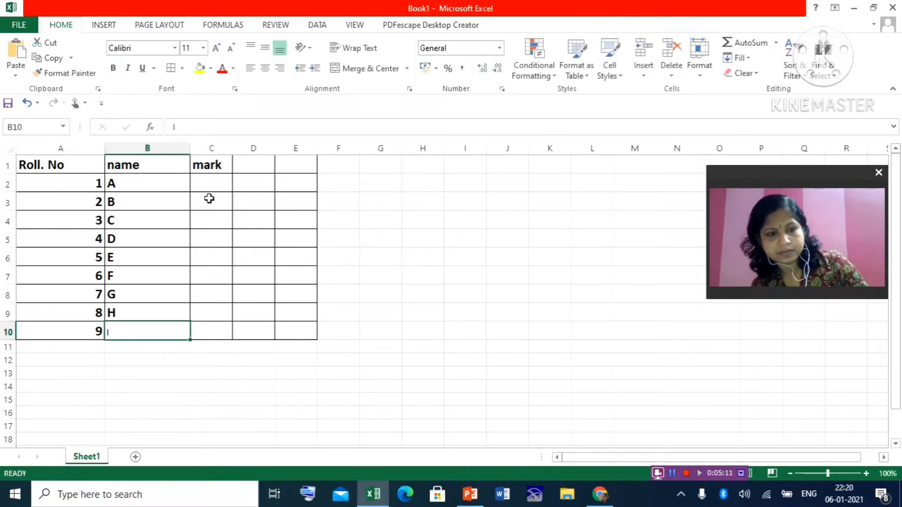
Step: Enter the marks 45, 23, 67, 54, 12, 23, 78, 98 and 21 in cells C2 to C10
{"action": "left_click", "coordinate": [219, 185]}
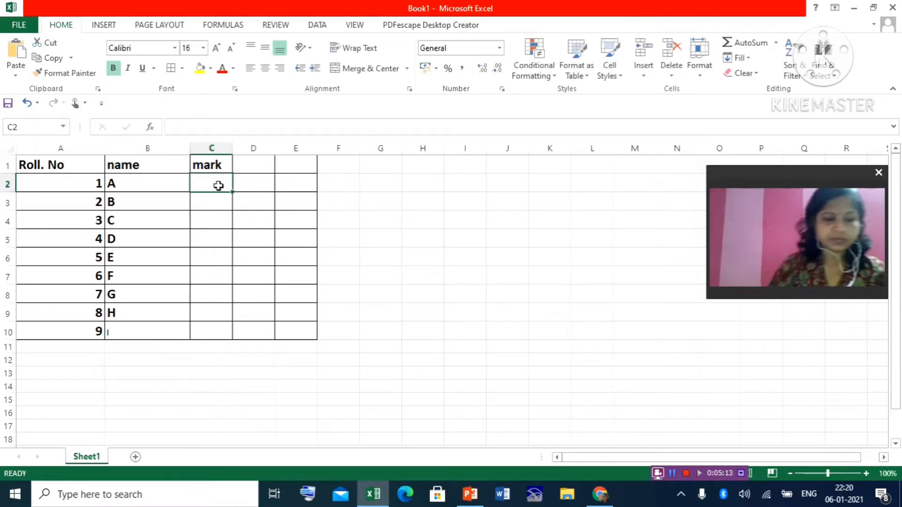
{"action": "type", "text": "45"}
{"action": "key", "text": "Return"}
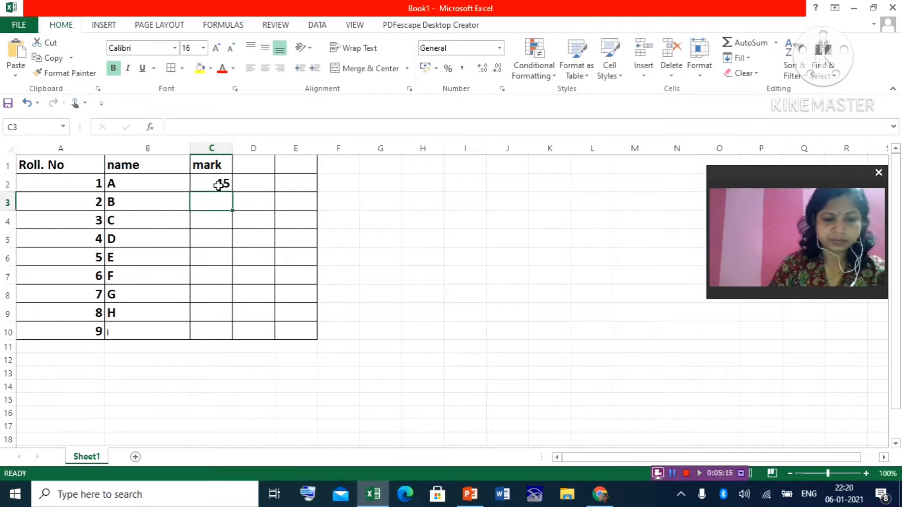
{"action": "type", "text": "23"}
{"action": "key", "text": "Return"}
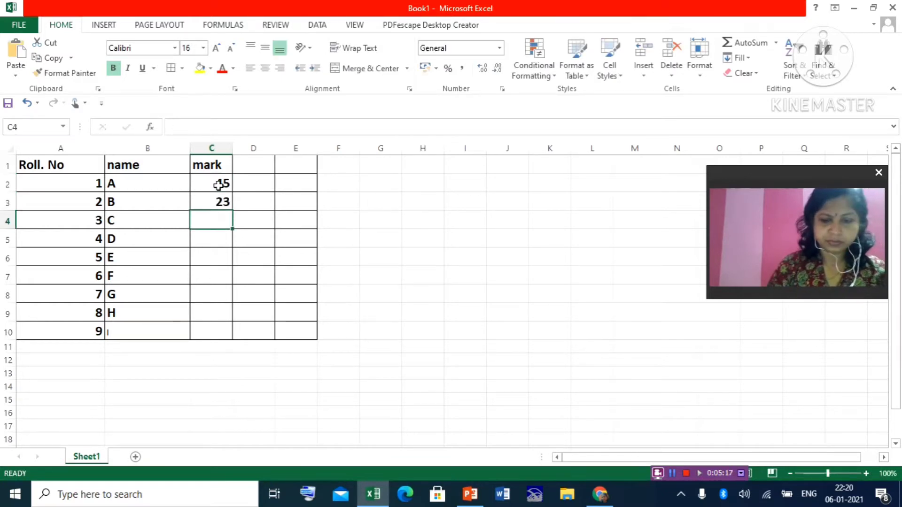
{"action": "type", "text": "67"}
{"action": "key", "text": "Return"}
{"action": "type", "text": "54"}
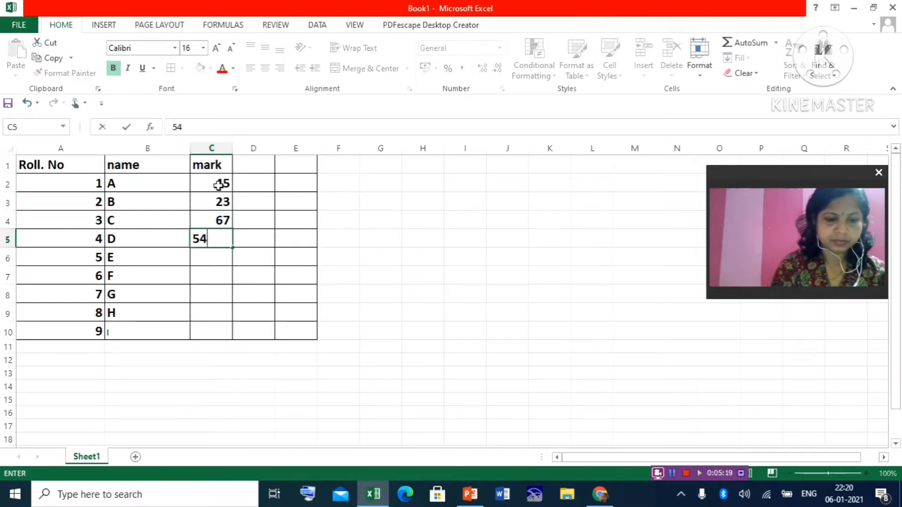
{"action": "key", "text": "Return"}
{"action": "type", "text": "12"}
{"action": "key", "text": "Return"}
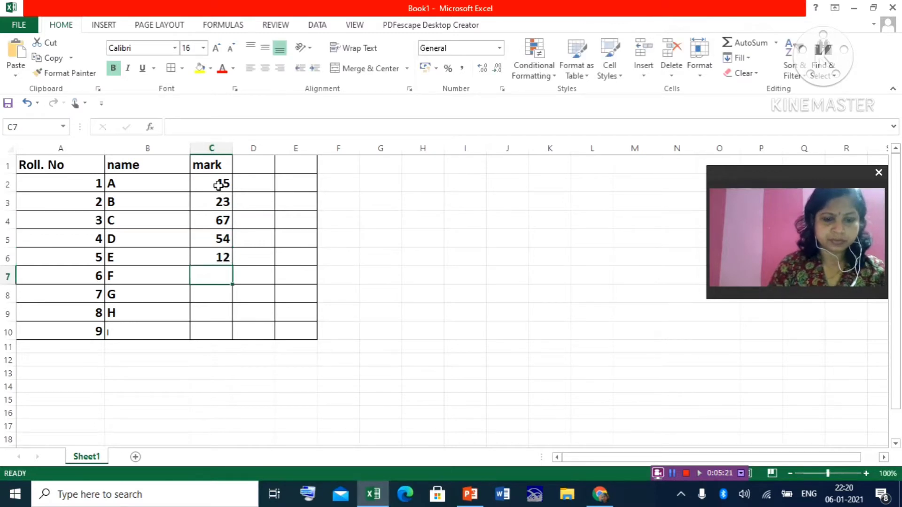
{"action": "type", "text": "23"}
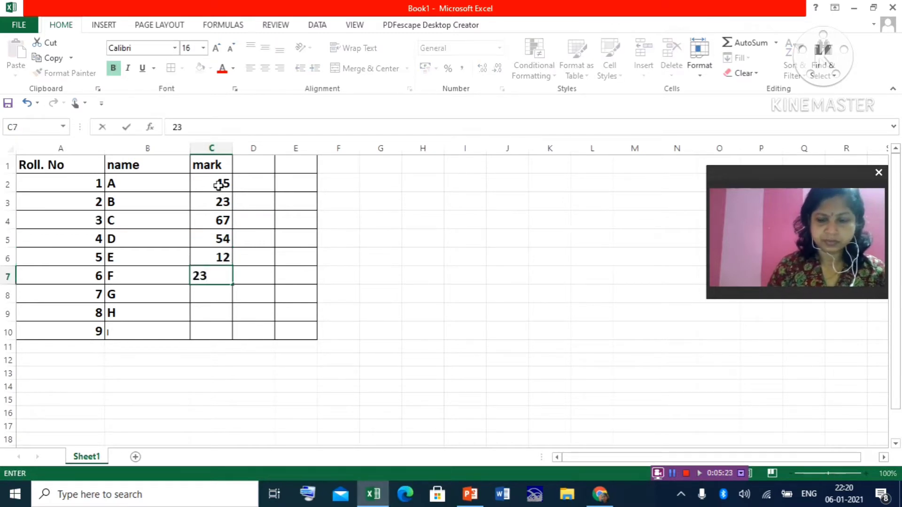
{"action": "key", "text": "Return"}
{"action": "type", "text": "78"}
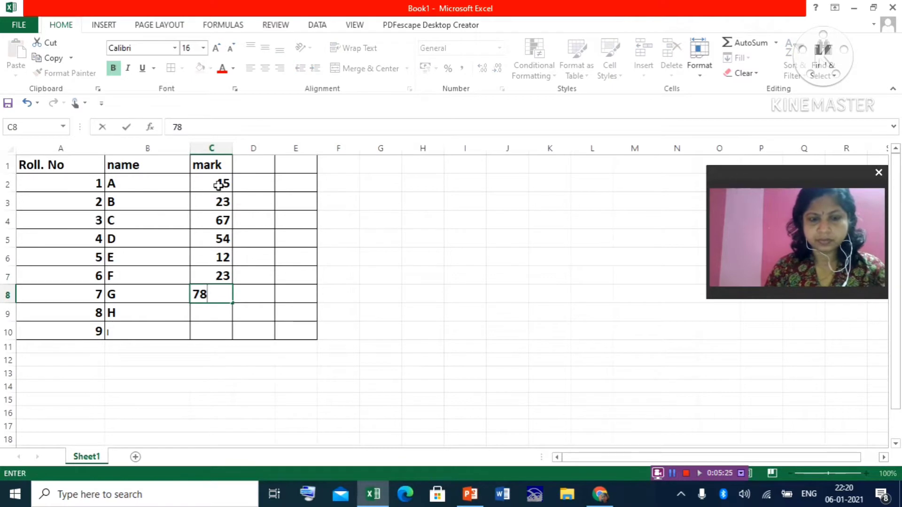
{"action": "key", "text": "Return"}
{"action": "type", "text": "98"}
{"action": "key", "text": "Return"}
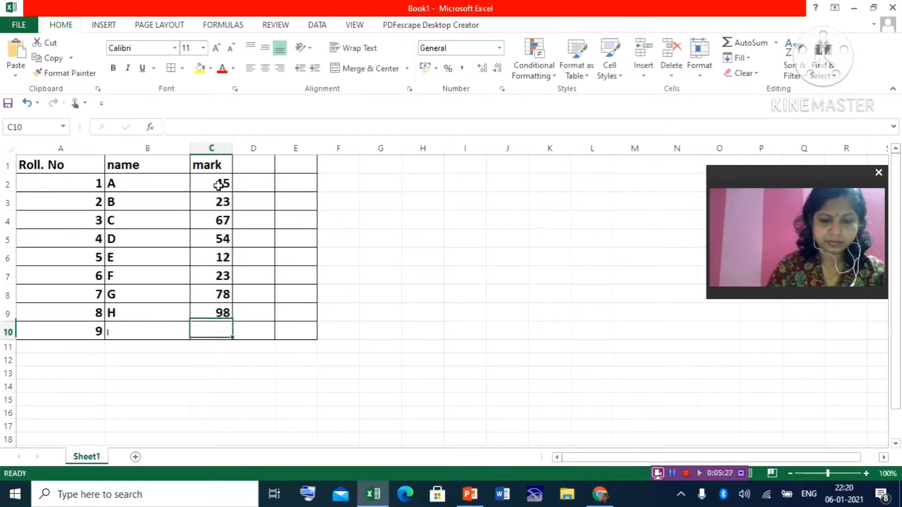
{"action": "type", "text": "21"}
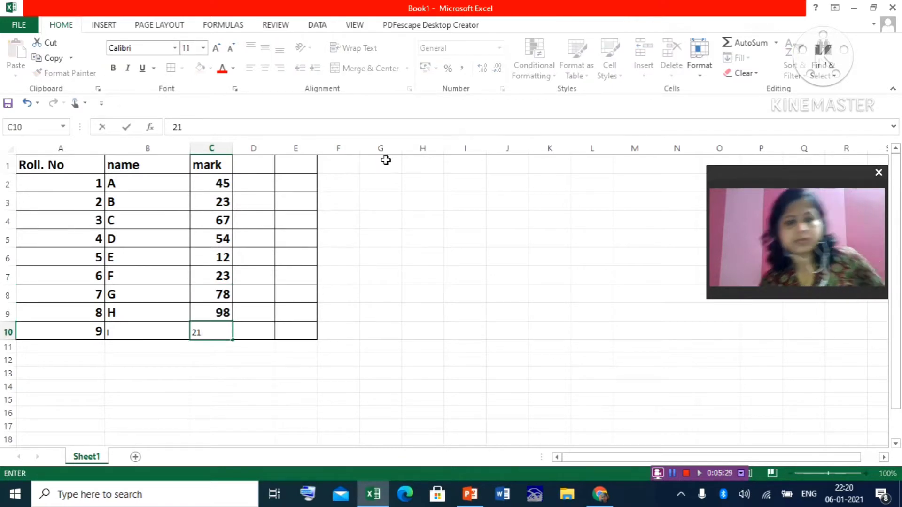
{"action": "left_click", "coordinate": [408, 361]}
Step: Increase the font size of the table's last row, A10:E10, by two increments
{"action": "left_click_drag", "start_coordinate": [83, 333], "coordinate": [301, 330]}
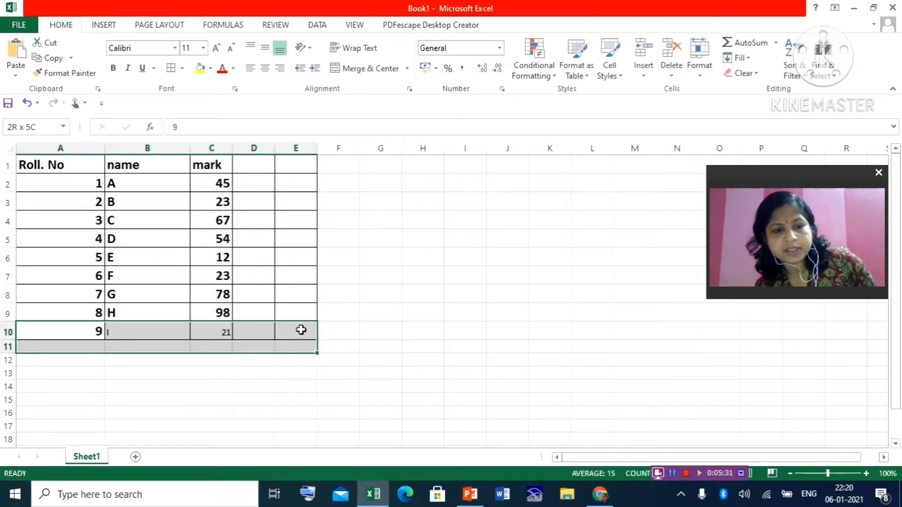
{"action": "double_click", "coordinate": [216, 43]}
{"action": "left_click", "coordinate": [420, 176]}
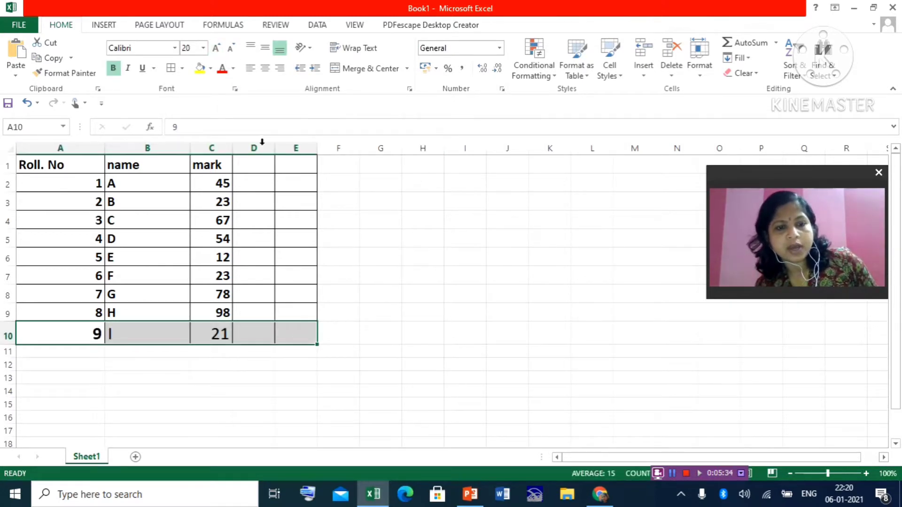
Step: Enter the header RESULT in D1 and widen column D to about twice its width
{"action": "left_click", "coordinate": [253, 166]}
{"action": "type", "text": "RES"}
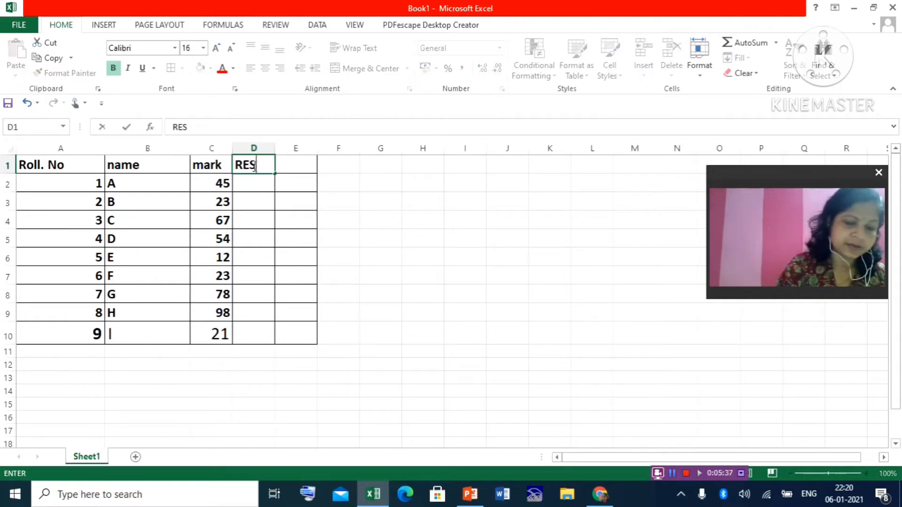
{"action": "type", "text": "ULT"}
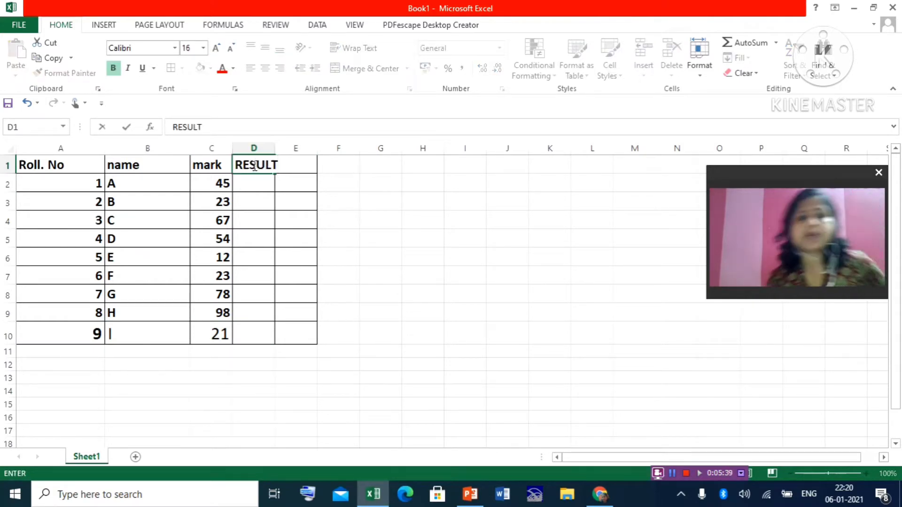
{"action": "left_click", "coordinate": [402, 224]}
{"action": "left_click_drag", "start_coordinate": [284, 150], "coordinate": [314, 157]}
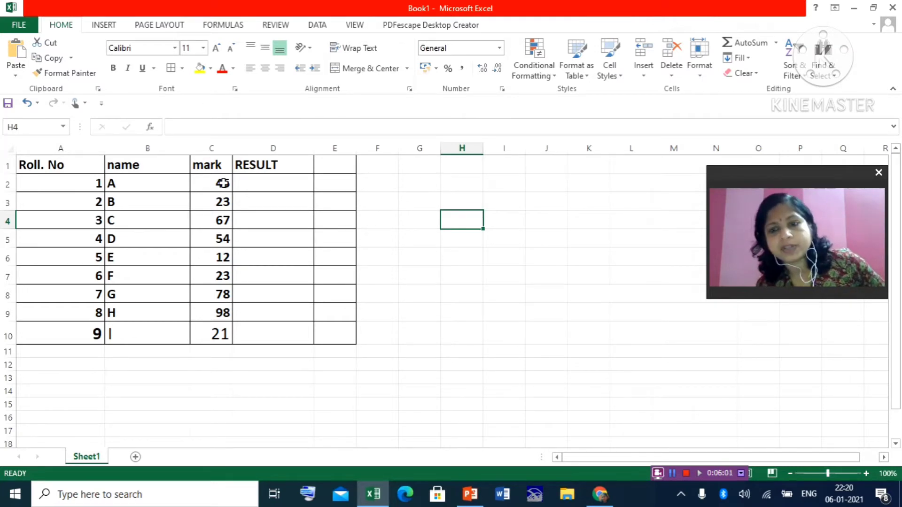
Step: Enter the formula =IF(C2>40,"PASS","FAIL") in D2, picking the mark cell C2 for the test
{"action": "left_click", "coordinate": [270, 182]}
{"action": "type", "text": "="}
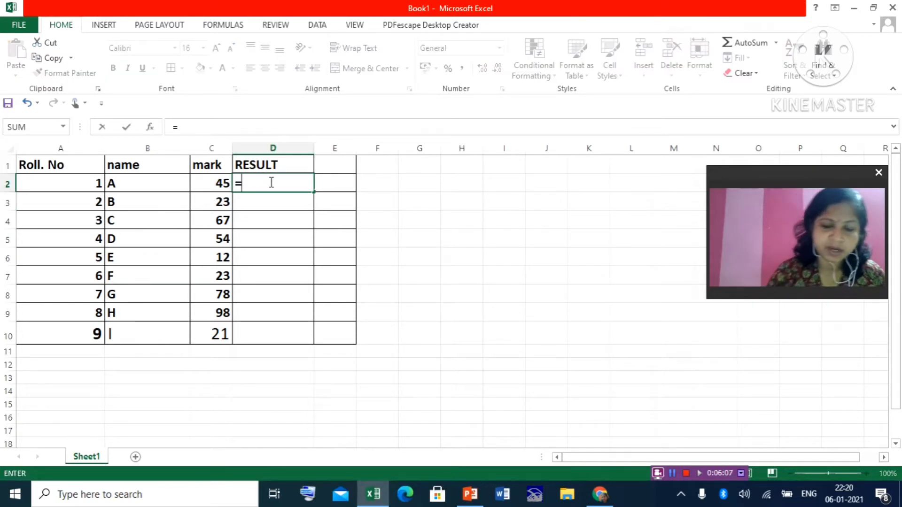
{"action": "type", "text": "IF"}
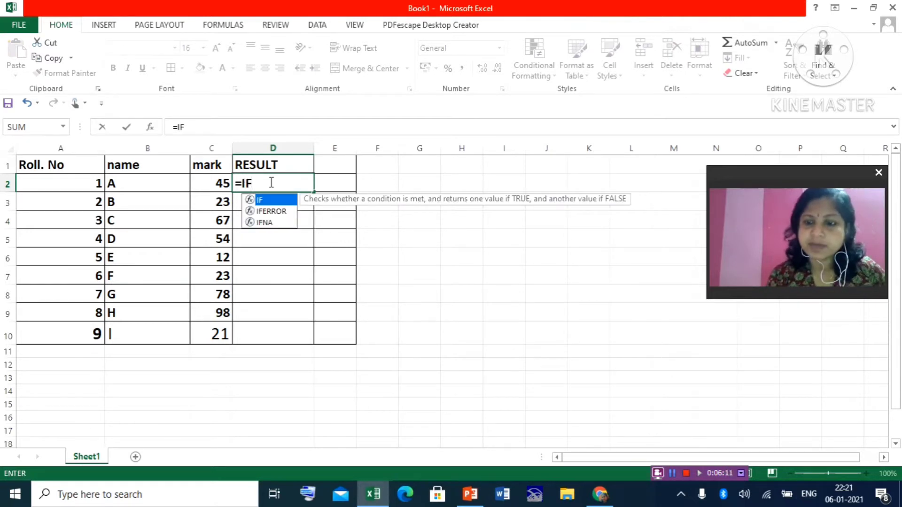
{"action": "type", "text": "("}
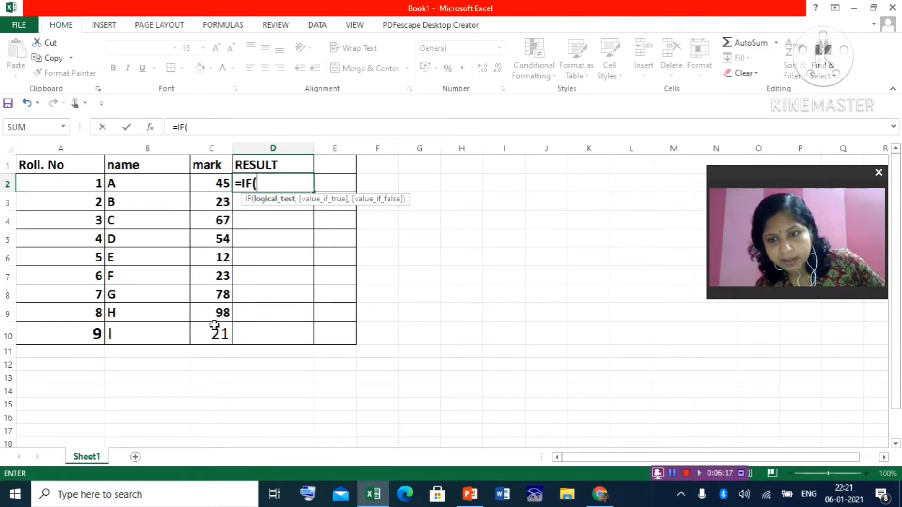
{"action": "left_click", "coordinate": [210, 181]}
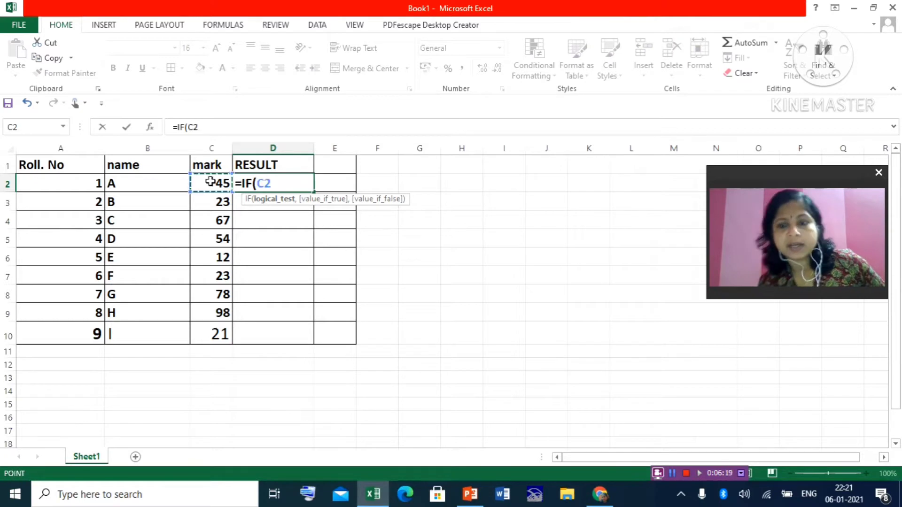
{"action": "type", "text": ">"}
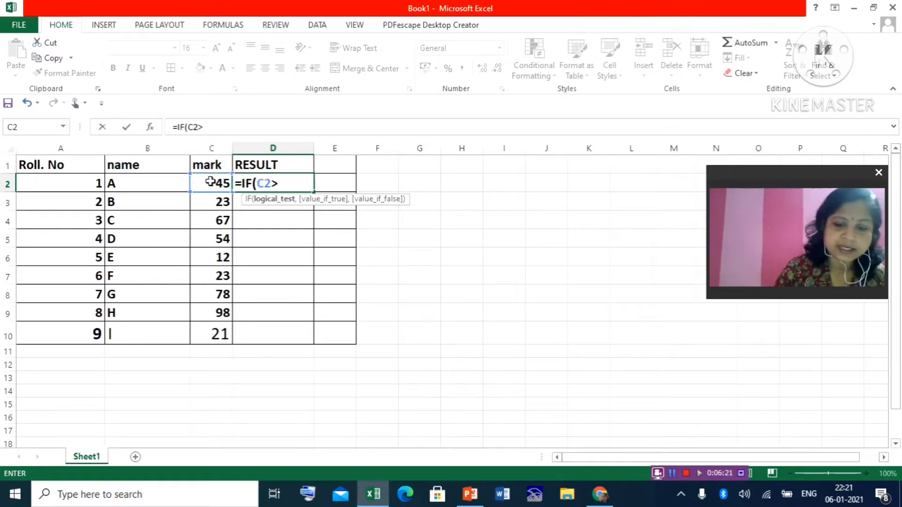
{"action": "type", "text": "40"}
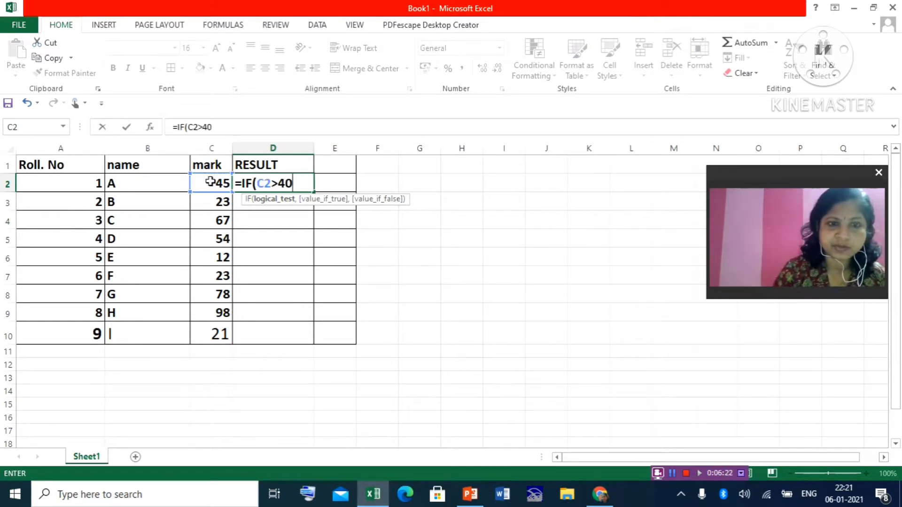
{"action": "type", "text": ",\""}
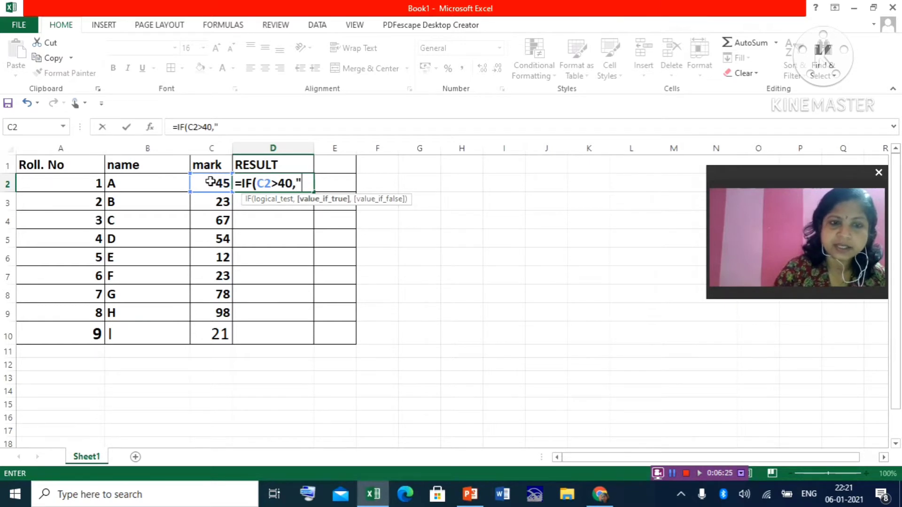
{"action": "type", "text": "PASS"}
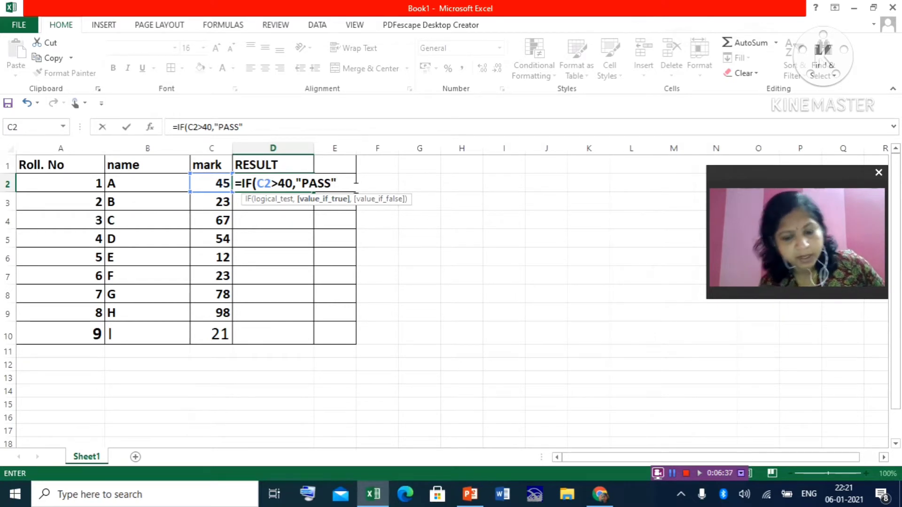
{"action": "type", "text": ",\"FAIL"}
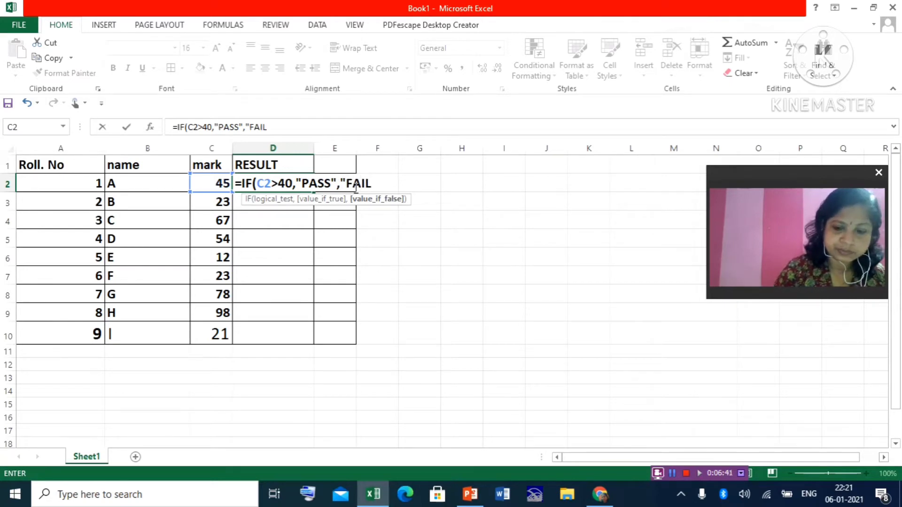
{"action": "type", "text": "\")"}
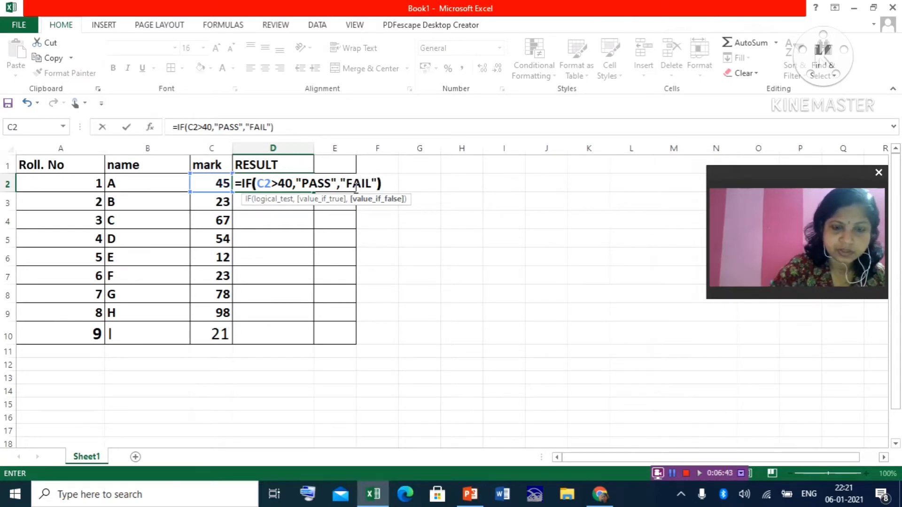
{"action": "key", "text": "Return"}
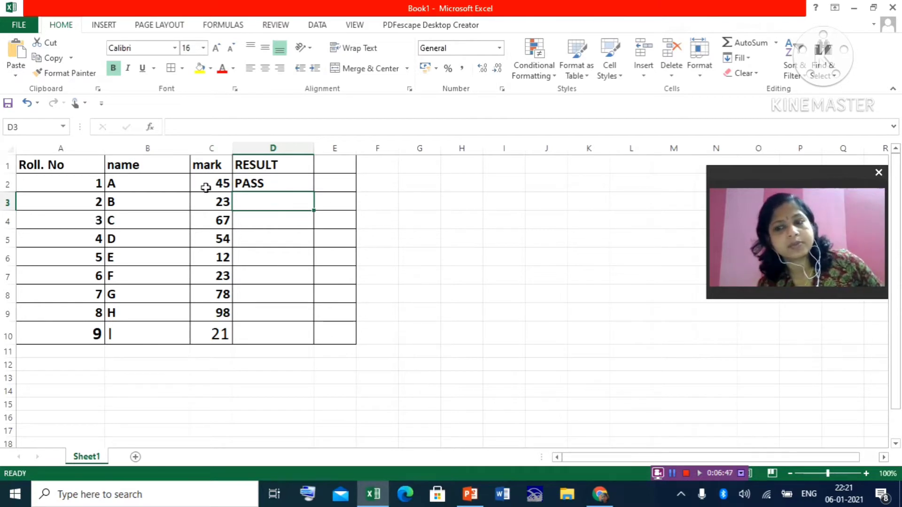
Step: Fill the IF formula from D2 down to D10 for all students
{"action": "left_click", "coordinate": [306, 190]}
{"action": "left_click_drag", "start_coordinate": [314, 193], "coordinate": [316, 209]}
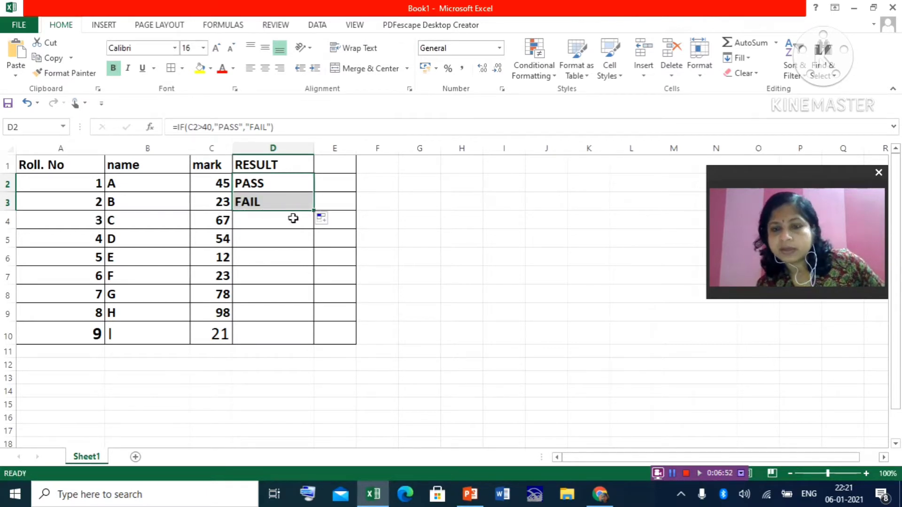
{"action": "left_click_drag", "start_coordinate": [315, 211], "coordinate": [313, 344]}
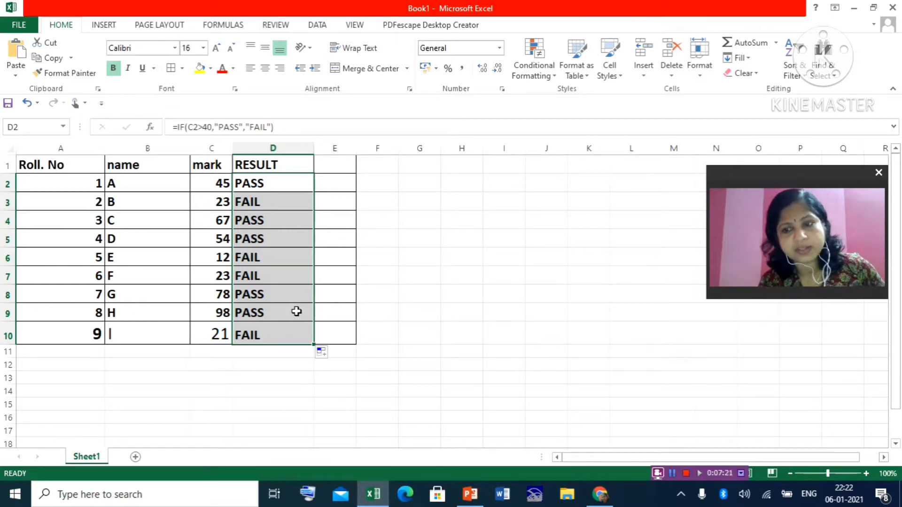
{"action": "left_click", "coordinate": [526, 381]}
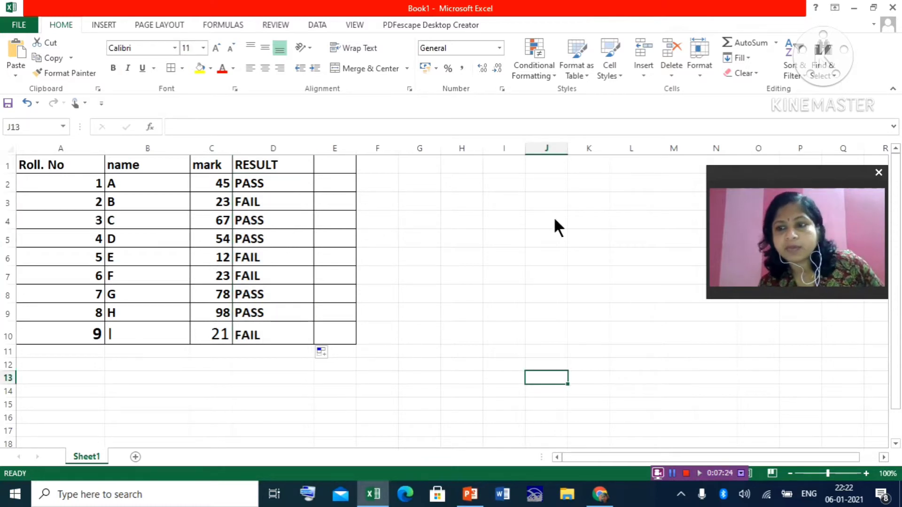
{"action": "left_click", "coordinate": [500, 291]}
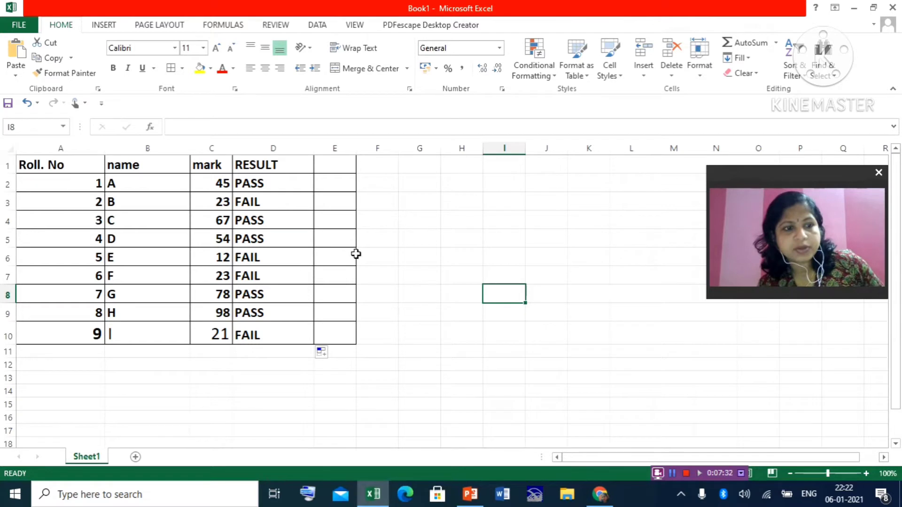
Step: Enter the numbers 10, 67, 87, 85, 90 and 54 down column H, from H2 to H7
{"action": "left_click", "coordinate": [463, 186]}
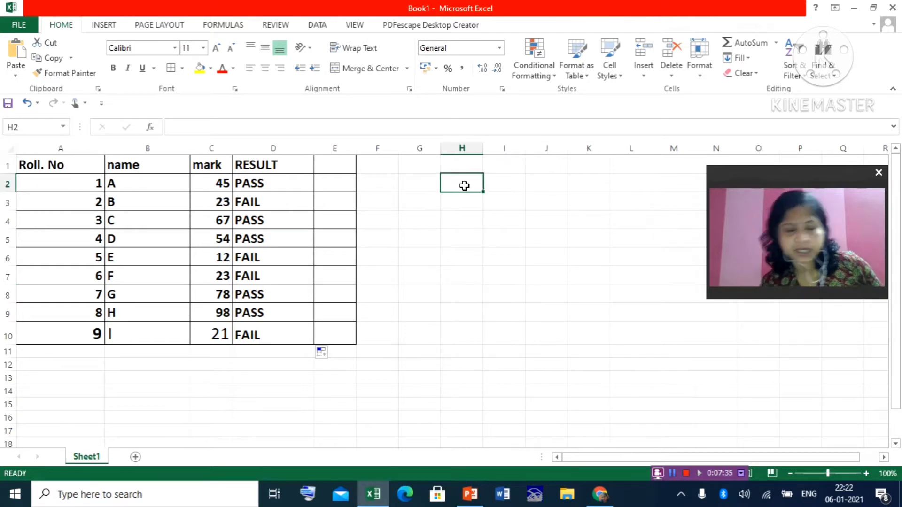
{"action": "type", "text": "10"}
{"action": "key", "text": "Return"}
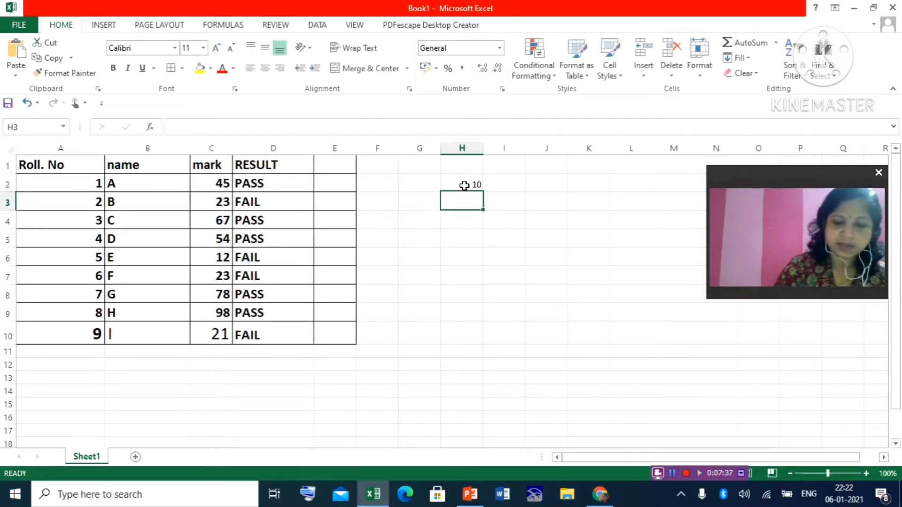
{"action": "type", "text": "67"}
{"action": "key", "text": "Return"}
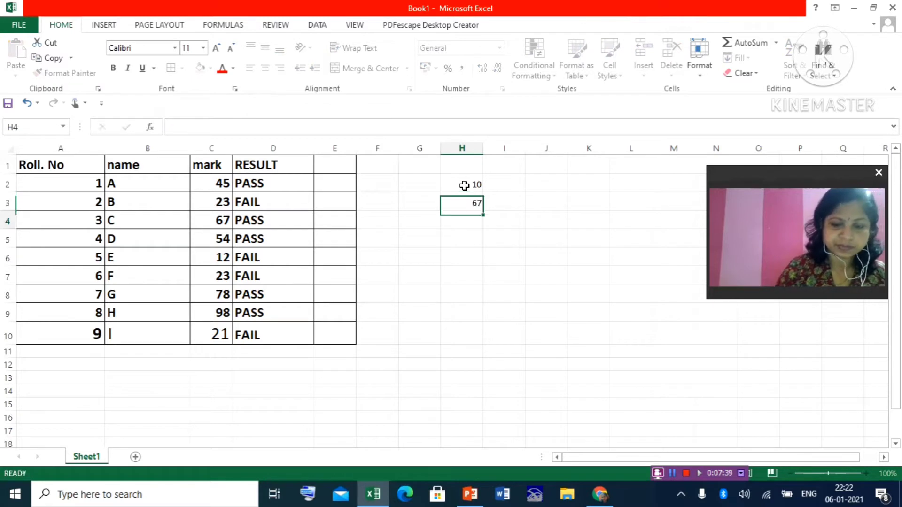
{"action": "type", "text": "87"}
{"action": "key", "text": "Return"}
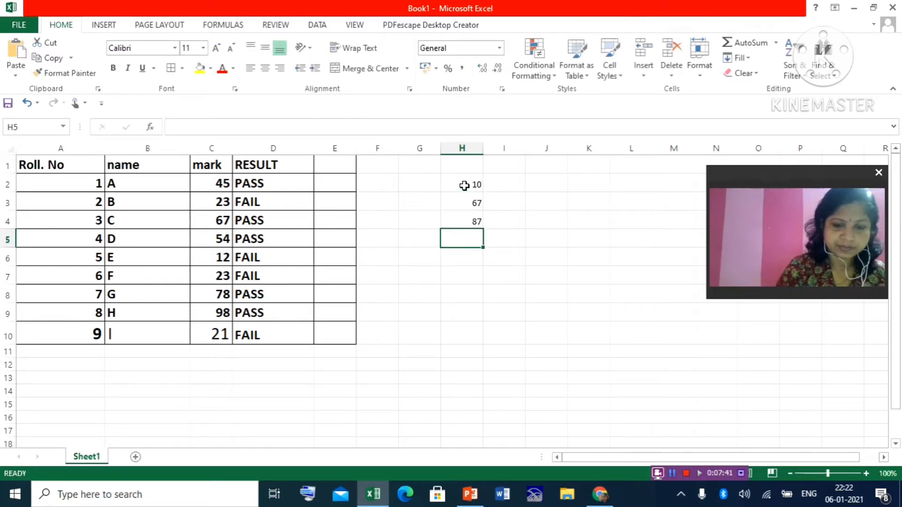
{"action": "type", "text": "85"}
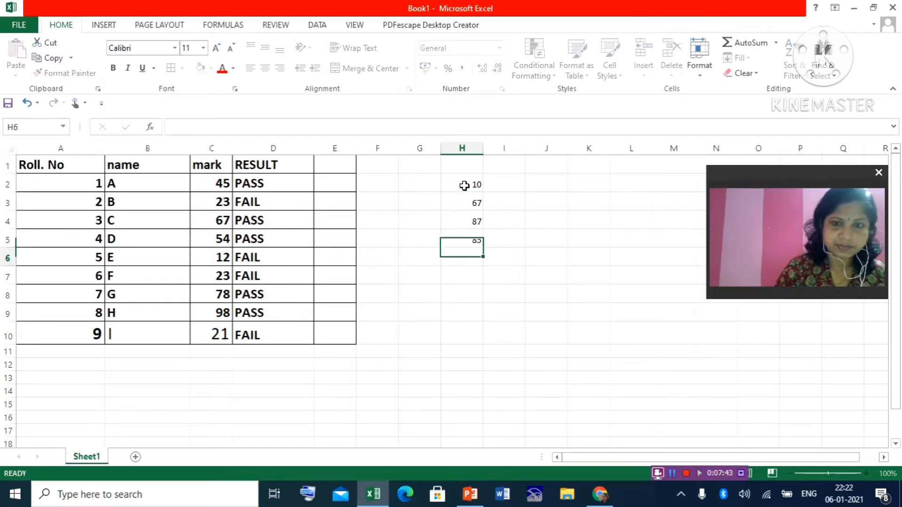
{"action": "key", "text": "Return"}
{"action": "type", "text": "90"}
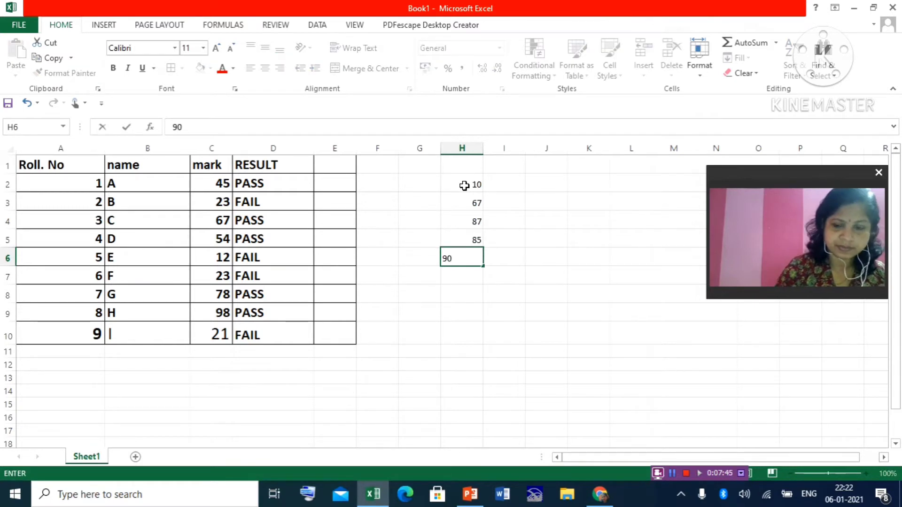
{"action": "key", "text": "Return"}
{"action": "type", "text": "54"}
{"action": "key", "text": "Return"}
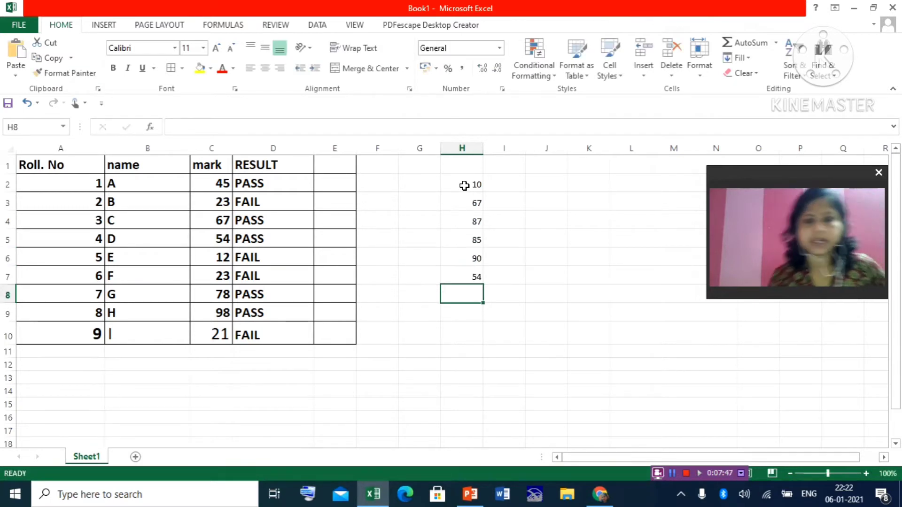
Step: Increase the font size of the numbers in H2:H7 to 22
{"action": "left_click_drag", "start_coordinate": [463, 184], "coordinate": [471, 277]}
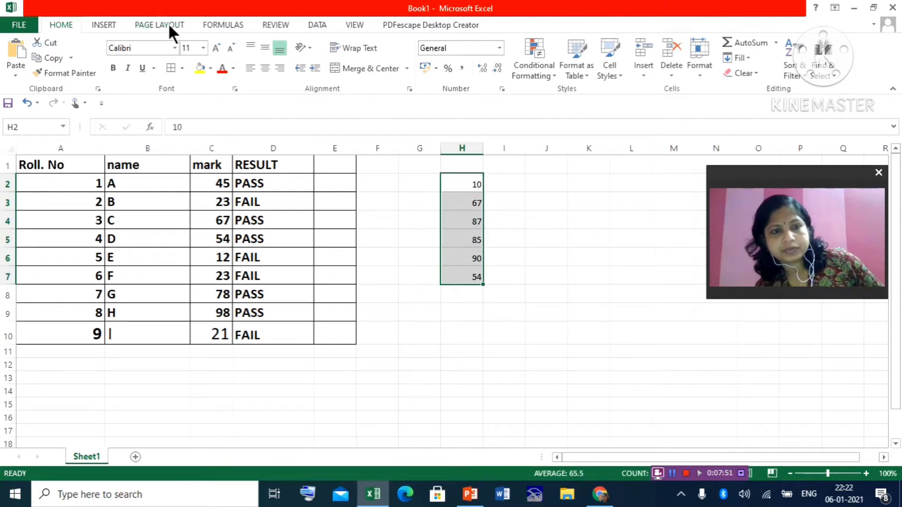
{"action": "left_click", "coordinate": [219, 44]}
{"action": "left_click", "coordinate": [219, 44]}
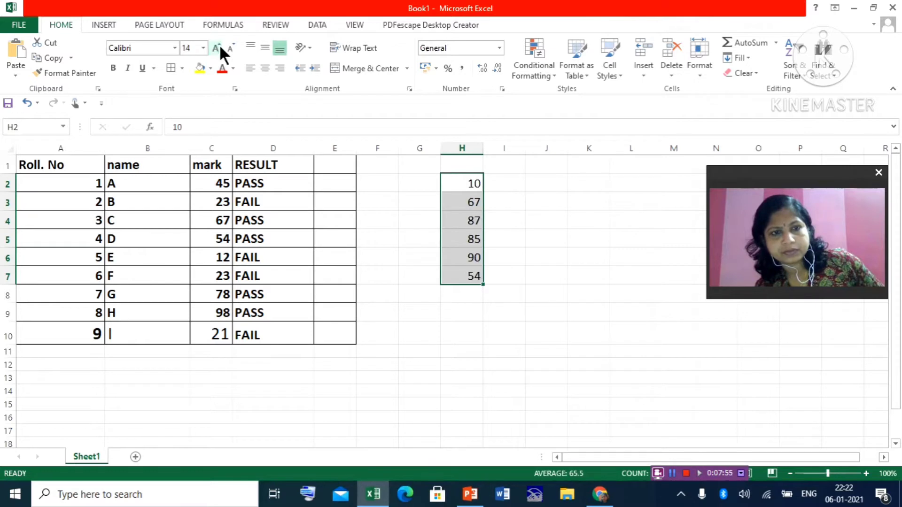
{"action": "left_click", "coordinate": [219, 45]}
{"action": "left_click", "coordinate": [219, 45]}
{"action": "left_click", "coordinate": [219, 44]}
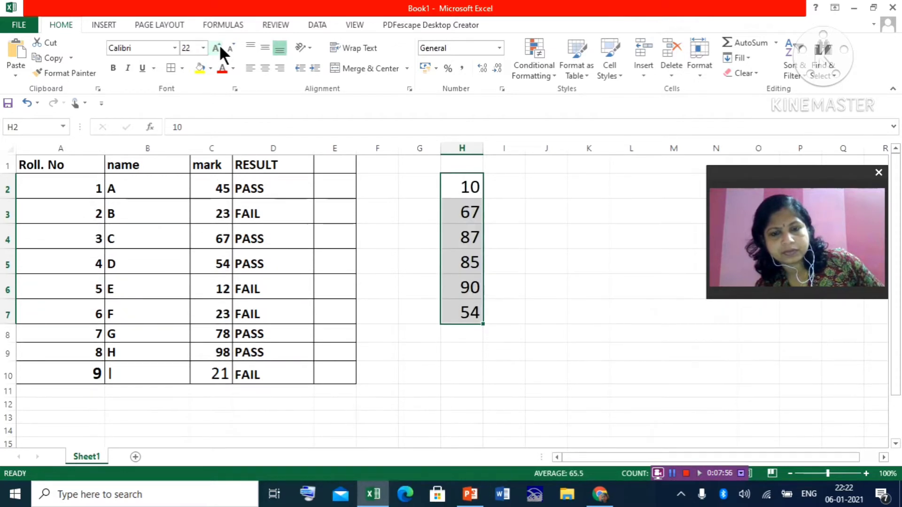
{"action": "left_click", "coordinate": [712, 353]}
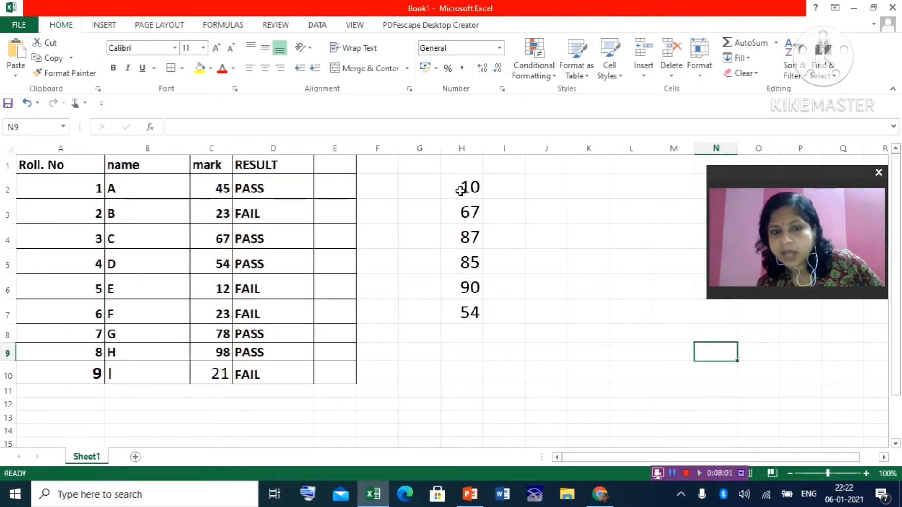
Step: Enter the formula =MAX(H2:H7) in H8, directly below the number list, to find its largest value
{"action": "left_click_drag", "start_coordinate": [461, 187], "coordinate": [471, 317]}
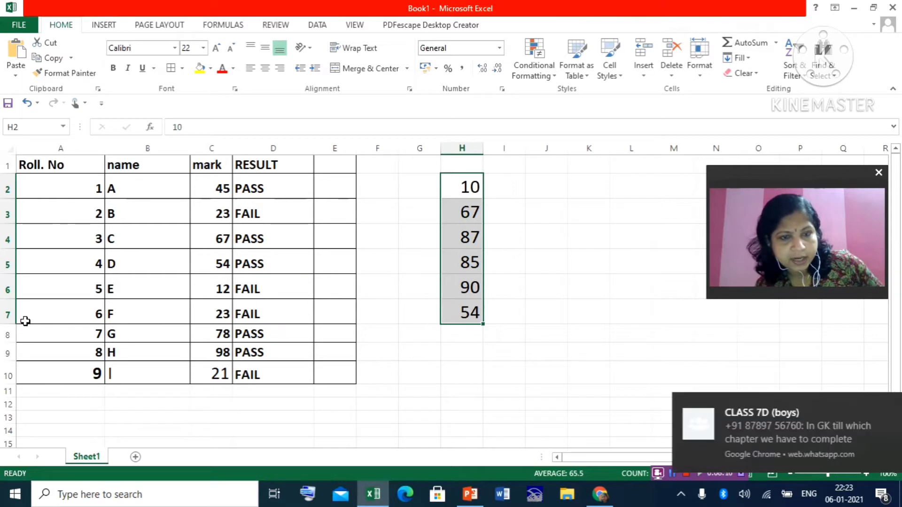
{"action": "left_click", "coordinate": [875, 400]}
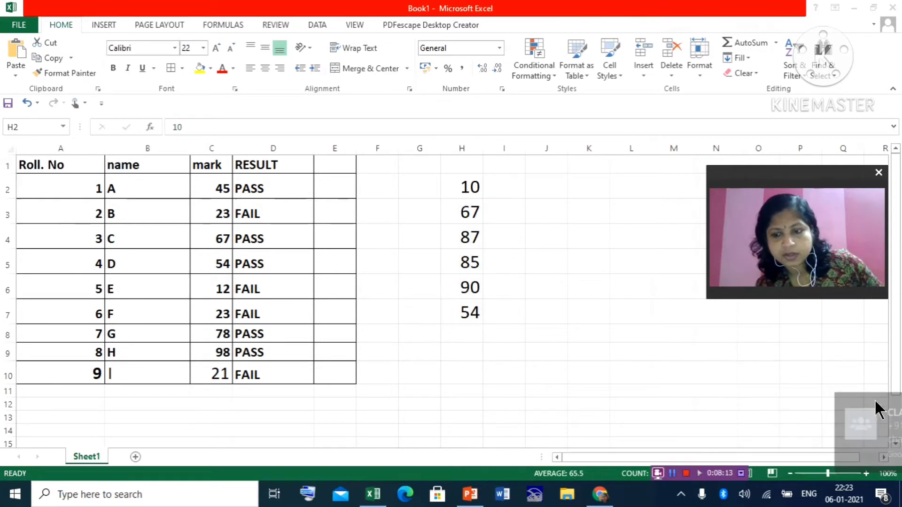
{"action": "left_click", "coordinate": [460, 337]}
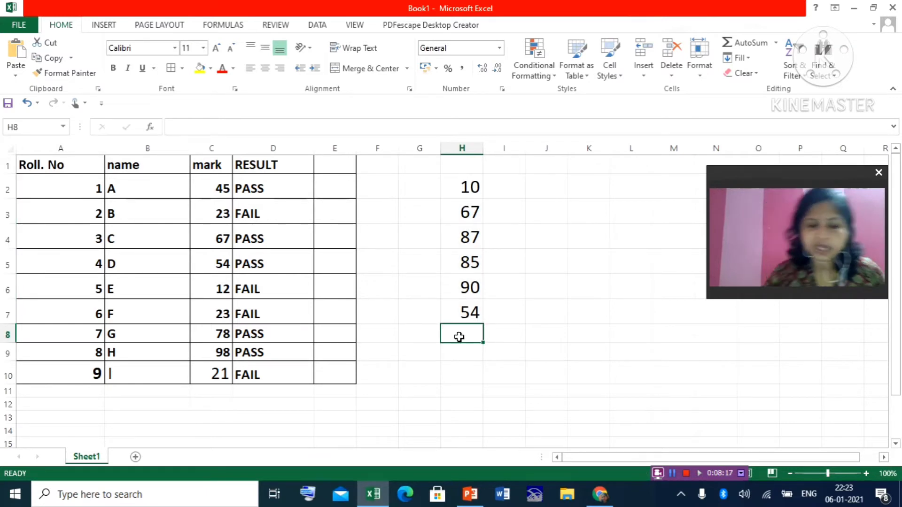
{"action": "type", "text": "=M"}
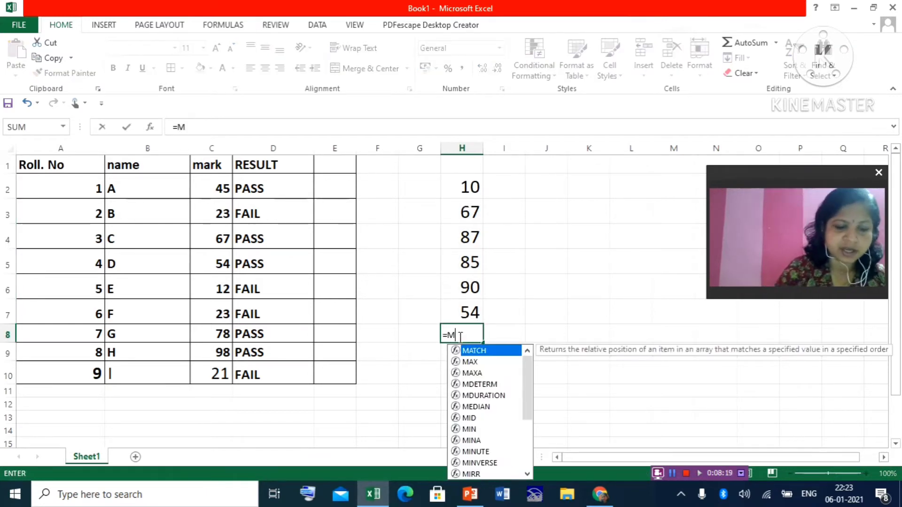
{"action": "type", "text": "AX("}
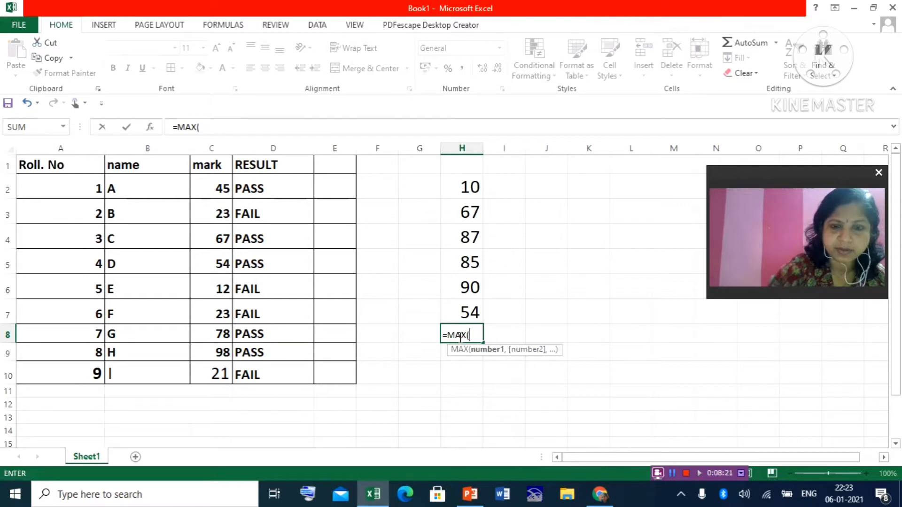
{"action": "left_click_drag", "start_coordinate": [459, 182], "coordinate": [472, 312]}
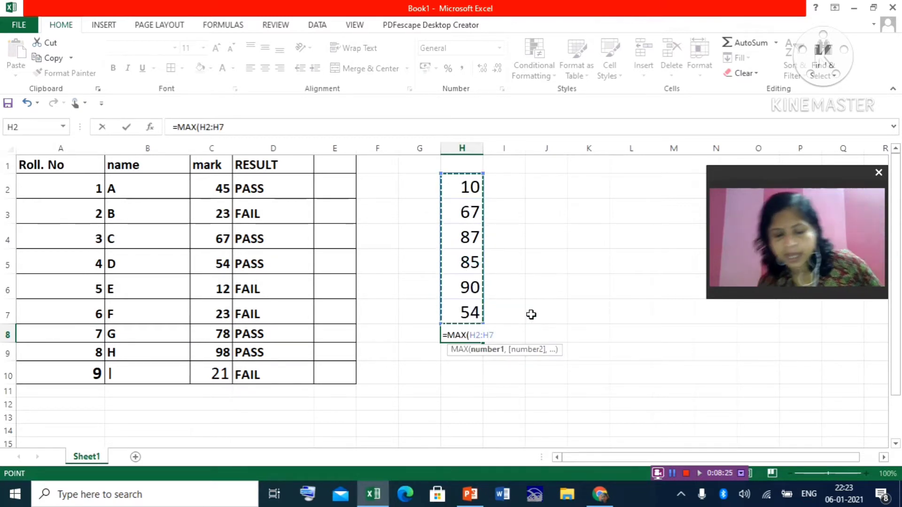
{"action": "key", "text": "Return"}
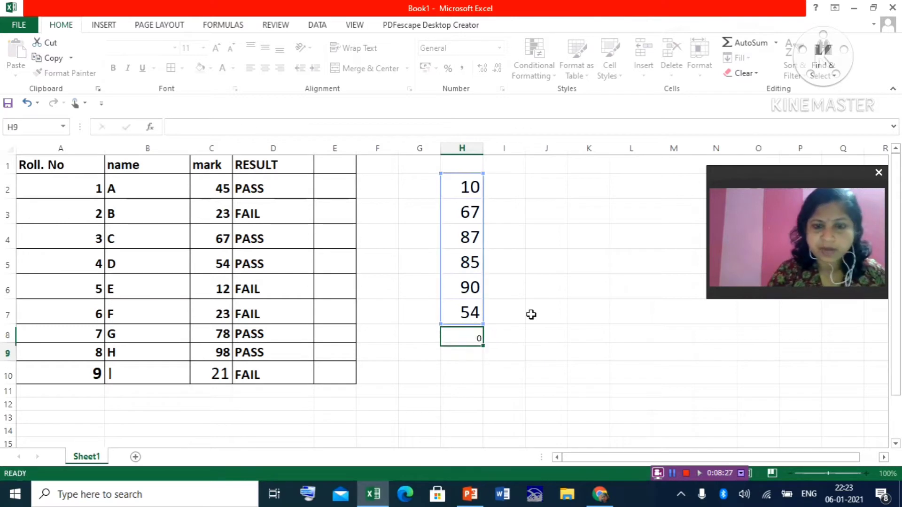
{"action": "left_click", "coordinate": [544, 365]}
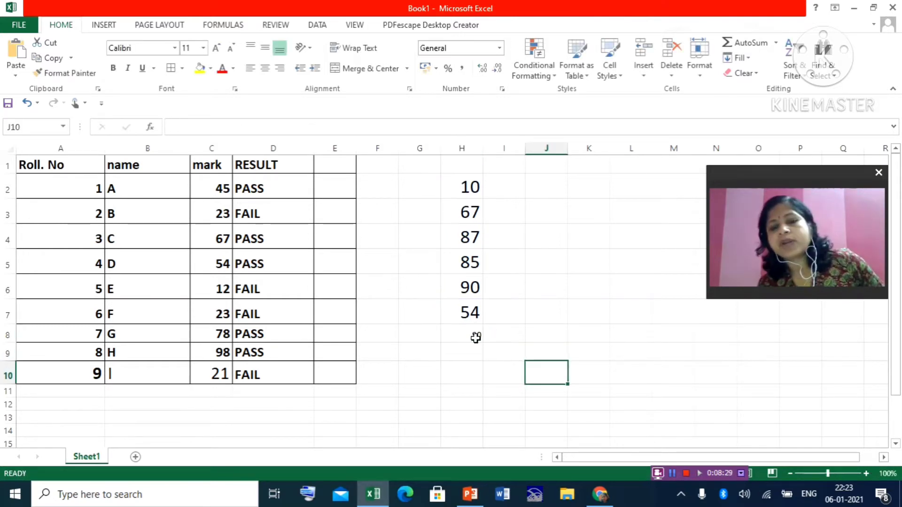
{"action": "left_click", "coordinate": [475, 337]}
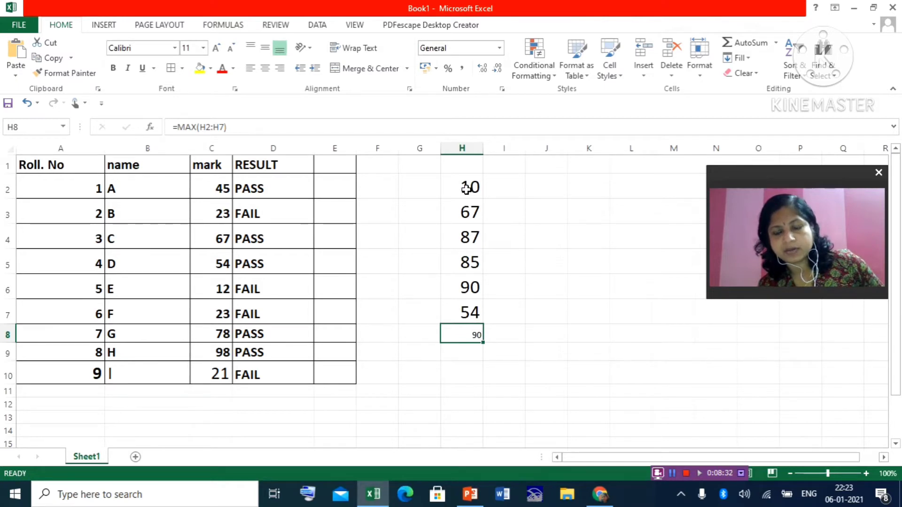
Step: Give the cell range H2:H7 the name MARK
{"action": "left_click_drag", "start_coordinate": [465, 189], "coordinate": [455, 313]}
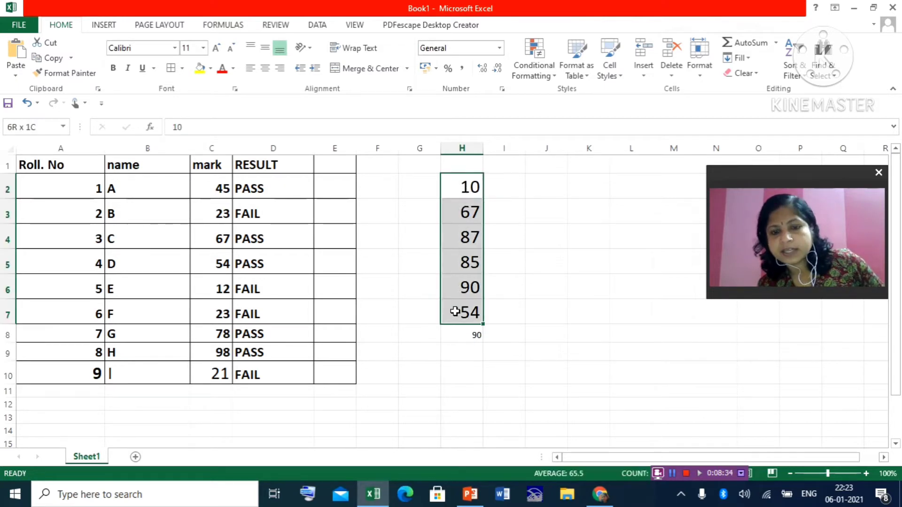
{"action": "left_click", "coordinate": [26, 127]}
{"action": "key", "text": "BackSpace"}
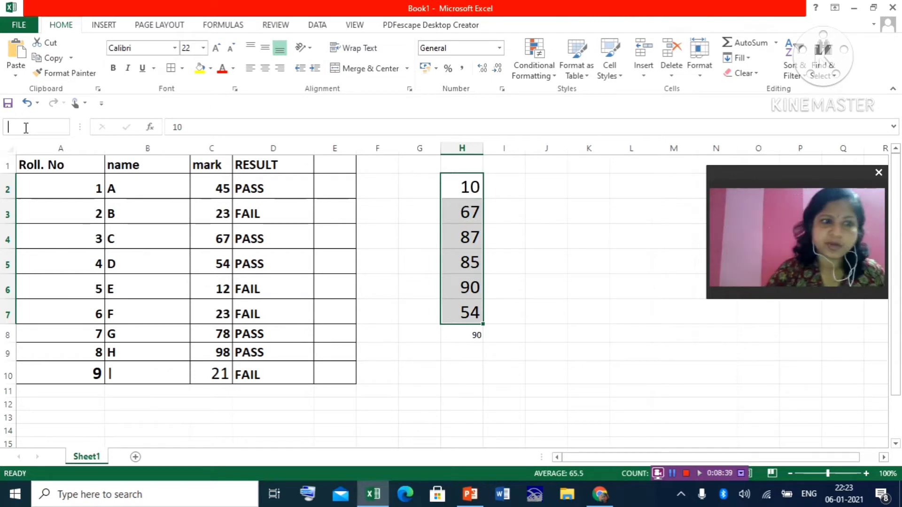
{"action": "type", "text": "MARK"}
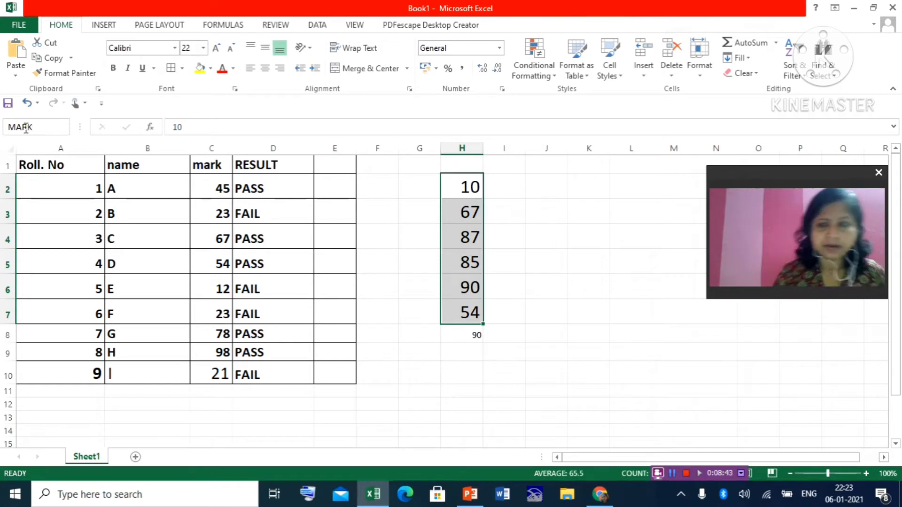
{"action": "key", "text": "Return"}
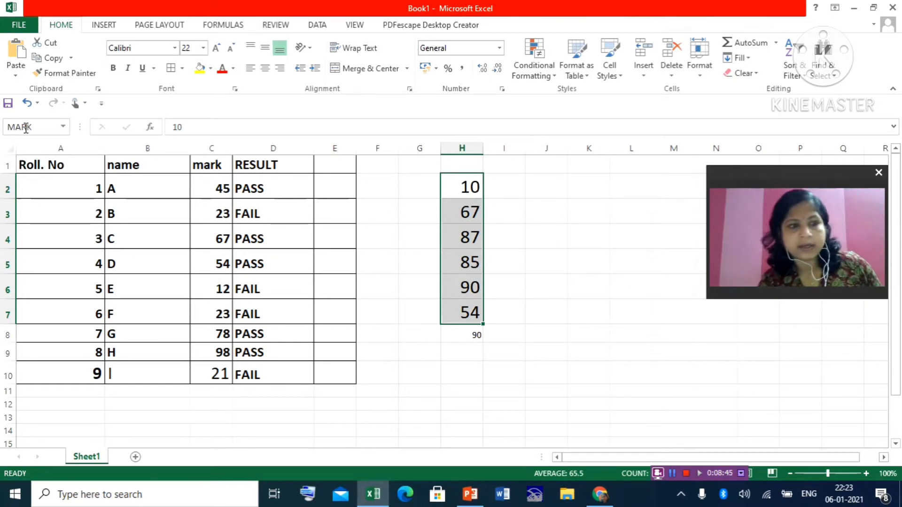
{"action": "left_click", "coordinate": [595, 334]}
Step: Replace the formula in H8 with =MAX(MARK), picking the named range H2:H7 as its argument
{"action": "left_click", "coordinate": [457, 335]}
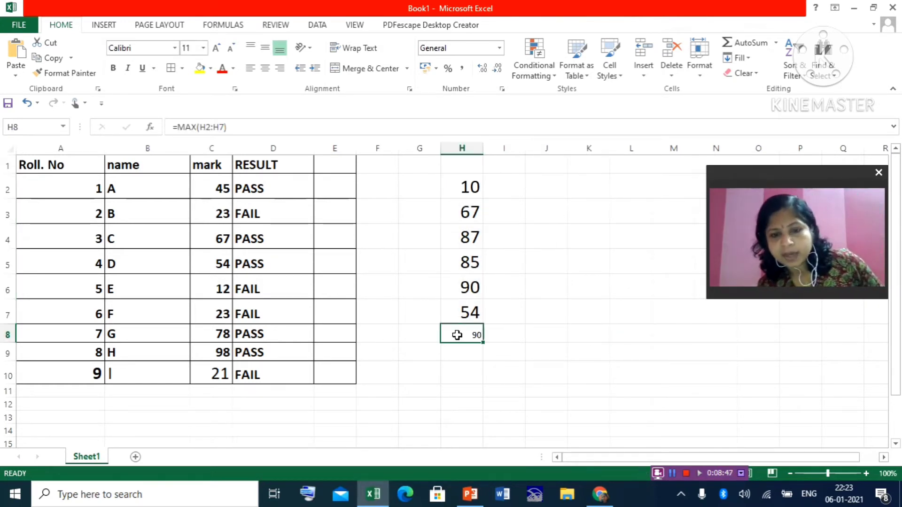
{"action": "key", "text": "Delete"}
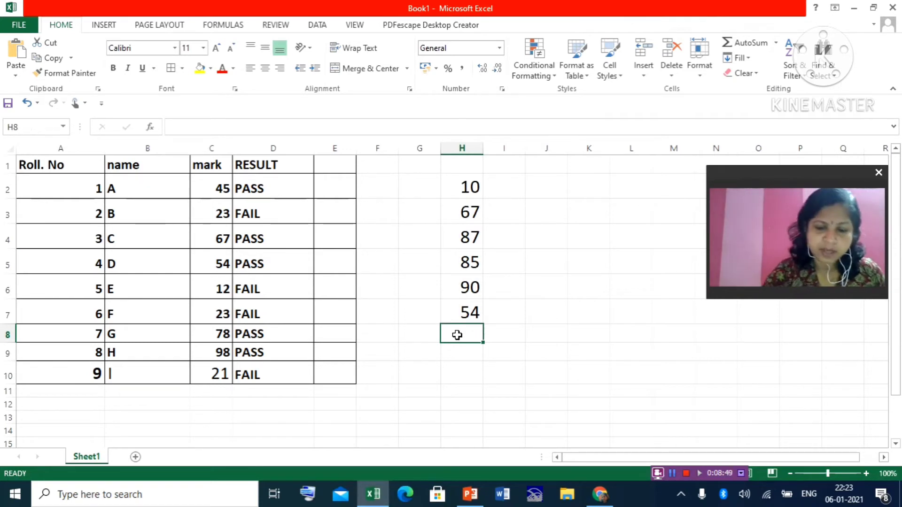
{"action": "type", "text": "=MA"}
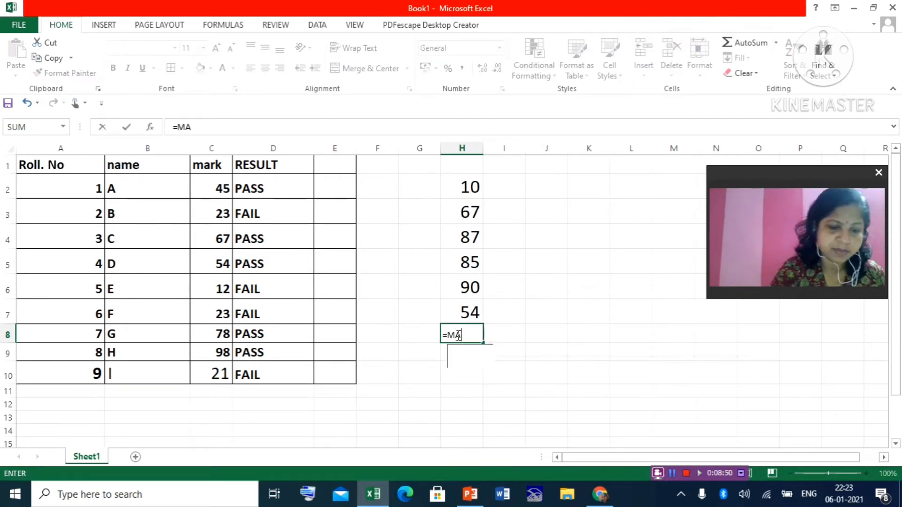
{"action": "type", "text": "X("}
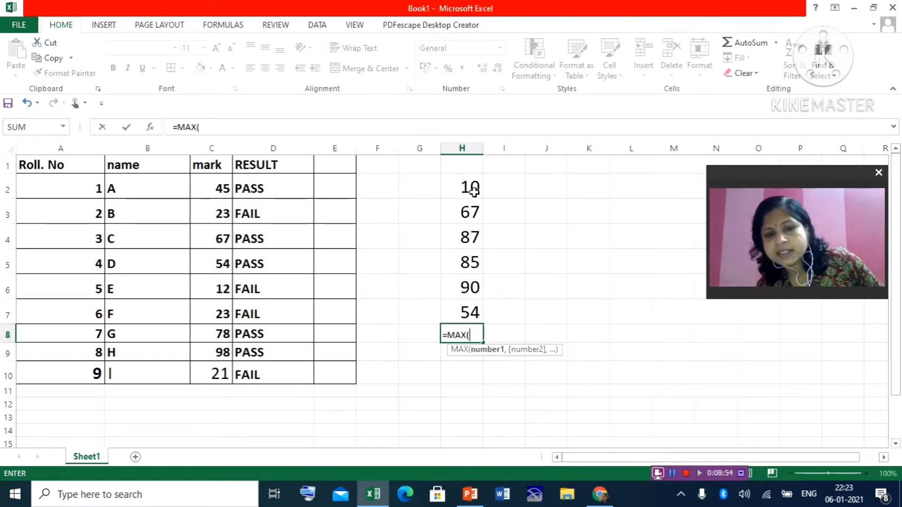
{"action": "left_click_drag", "start_coordinate": [470, 187], "coordinate": [467, 312]}
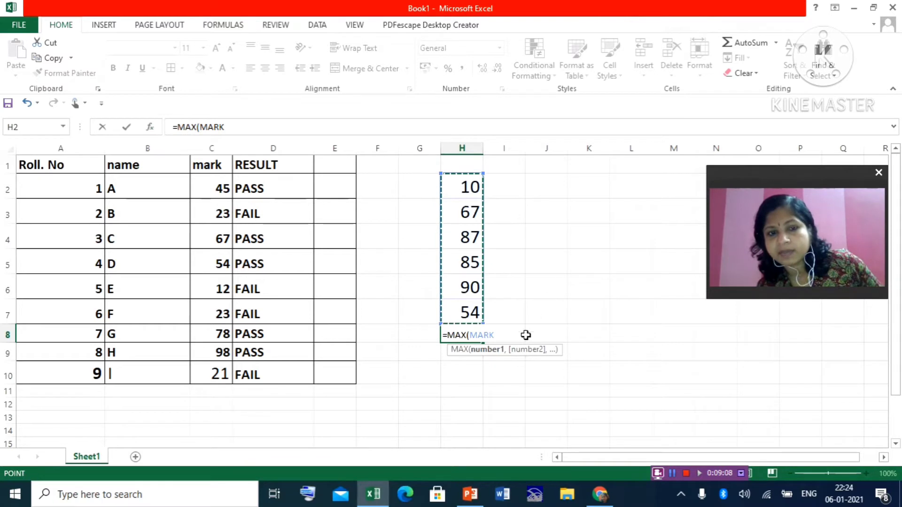
{"action": "type", "text": ")"}
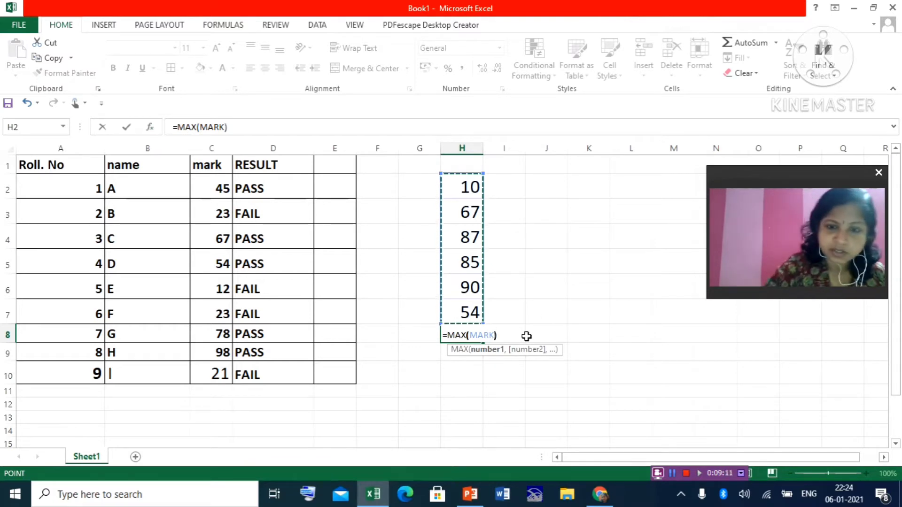
{"action": "key", "text": "Return"}
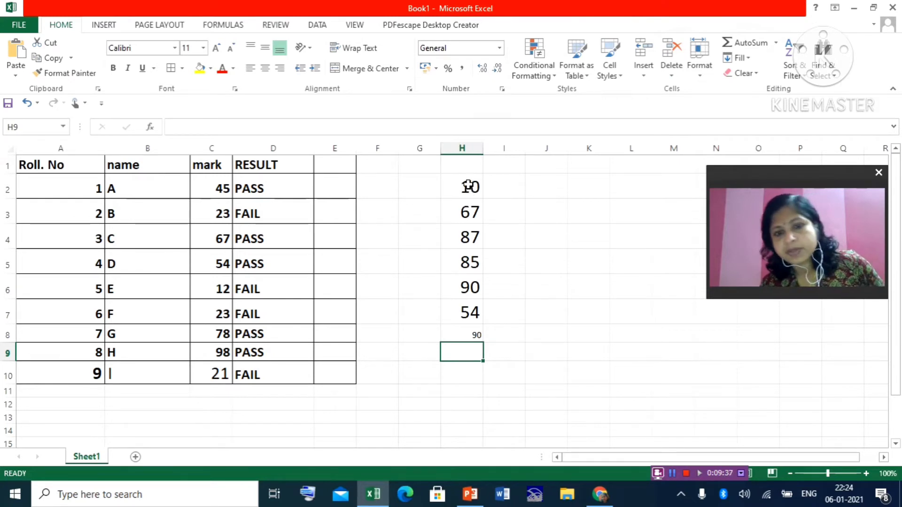
Step: Format the numbers in H2:H7 as Currency with the ₹ symbol, 2 decimal places and the red ₹ 1,234.10 negative style
{"action": "left_click_drag", "start_coordinate": [468, 186], "coordinate": [468, 314]}
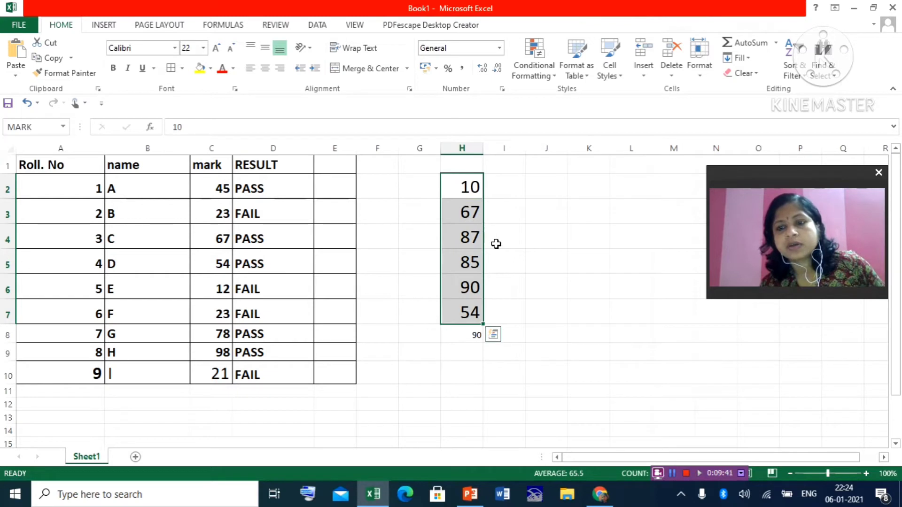
{"action": "right_click", "coordinate": [466, 187]}
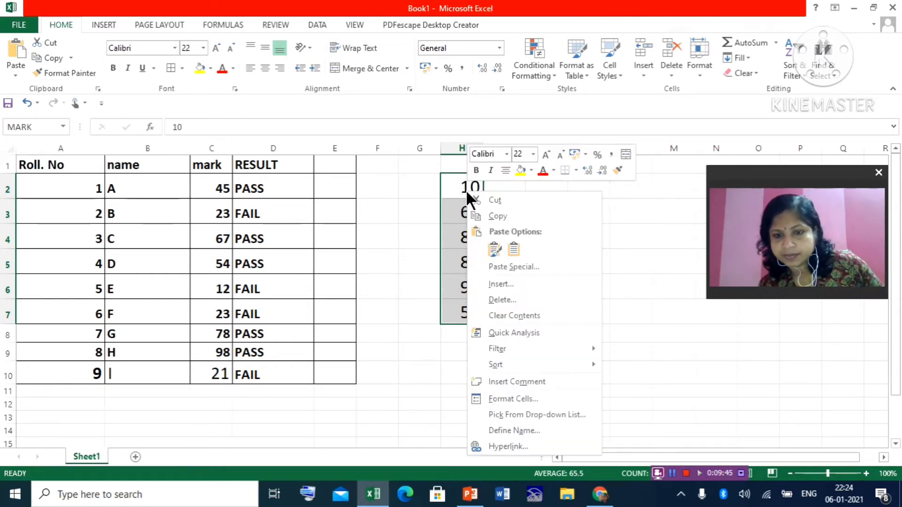
{"action": "left_click", "coordinate": [502, 399]}
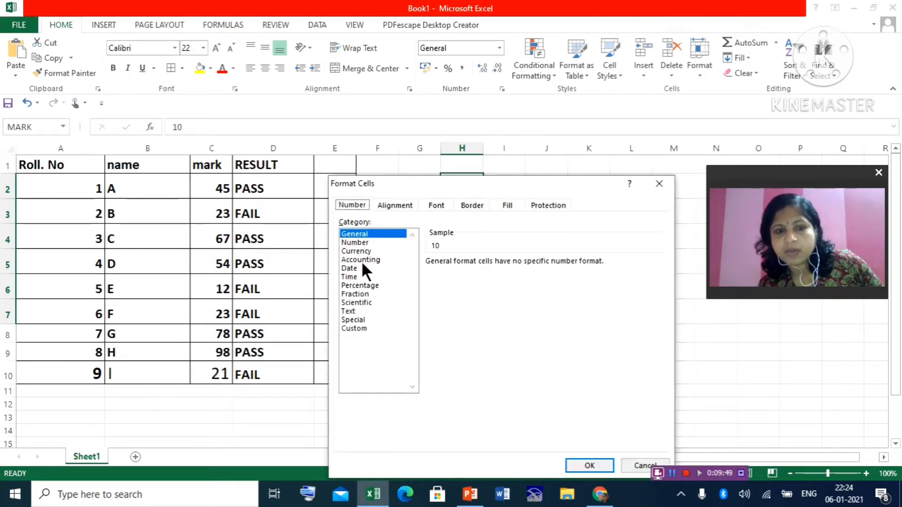
{"action": "left_click", "coordinate": [354, 251]}
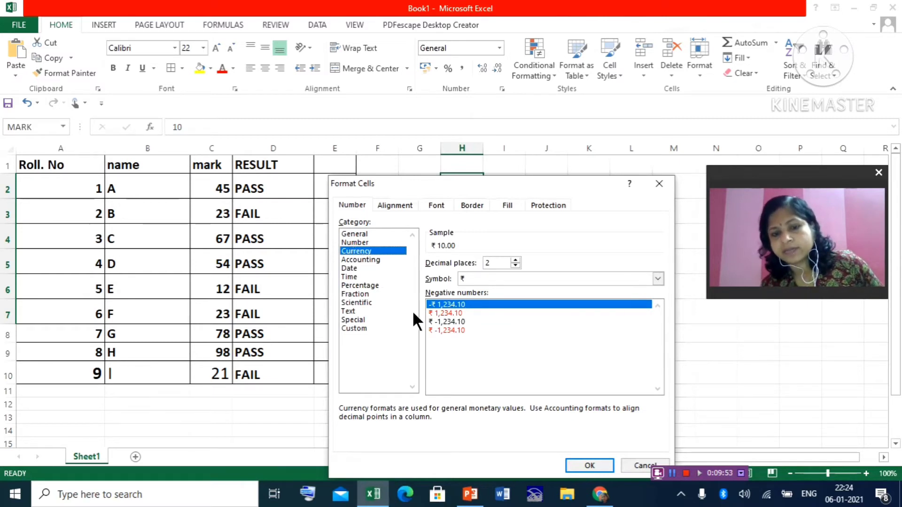
{"action": "left_click", "coordinate": [450, 312]}
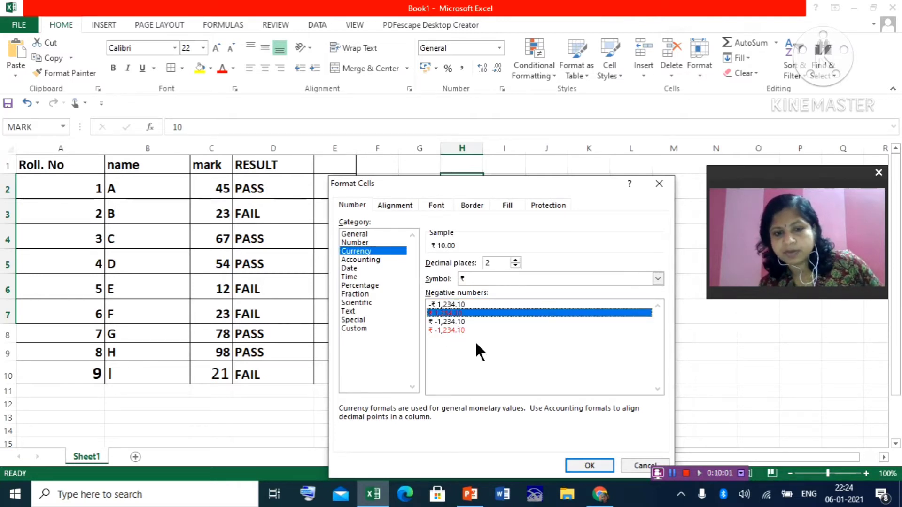
{"action": "left_click", "coordinate": [589, 466]}
{"action": "left_click", "coordinate": [608, 366]}
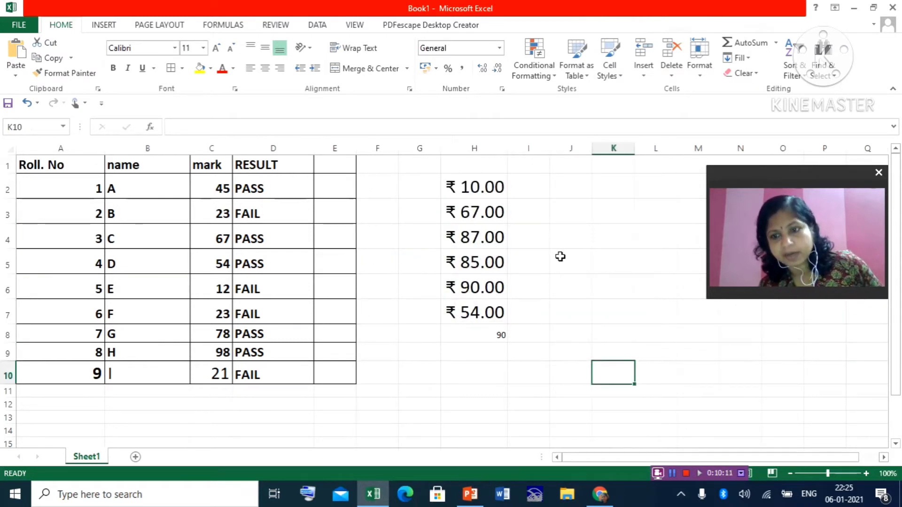
Step: Enter the time 10:20 in cell J2
{"action": "left_click", "coordinate": [575, 191]}
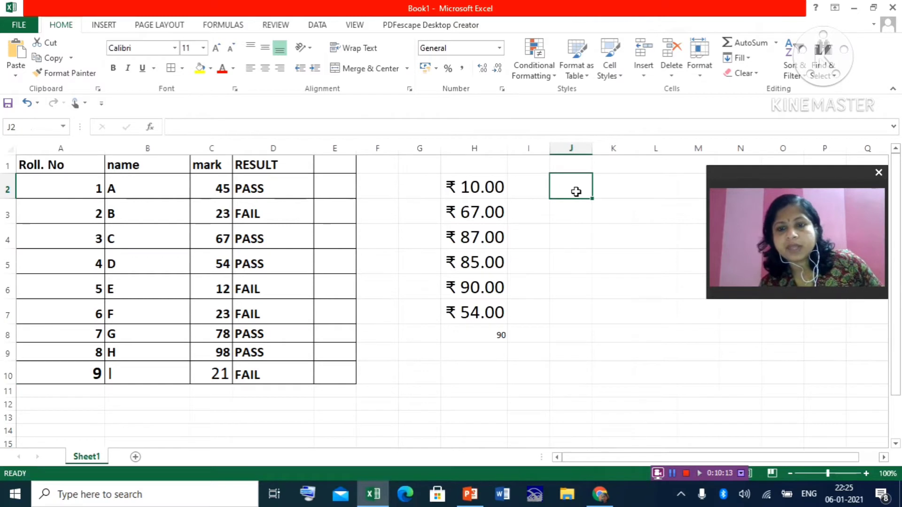
{"action": "type", "text": "10"}
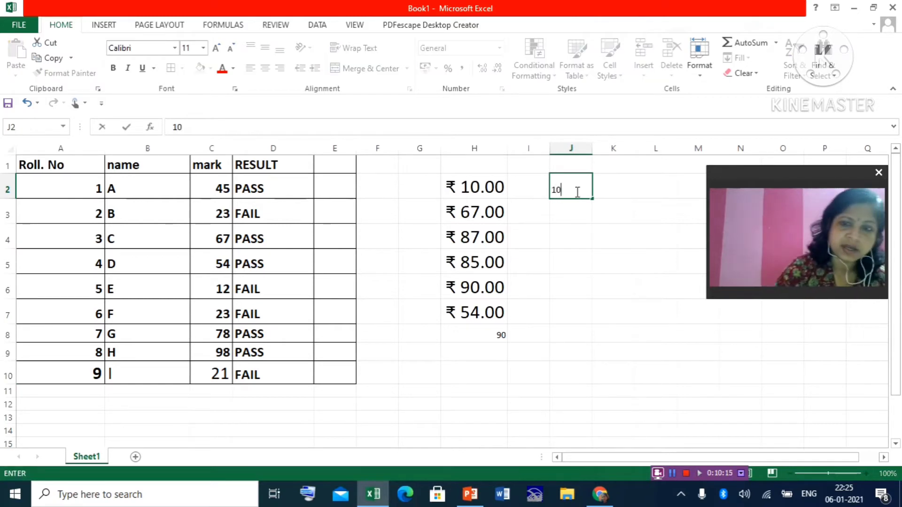
{"action": "type", "text": ":20"}
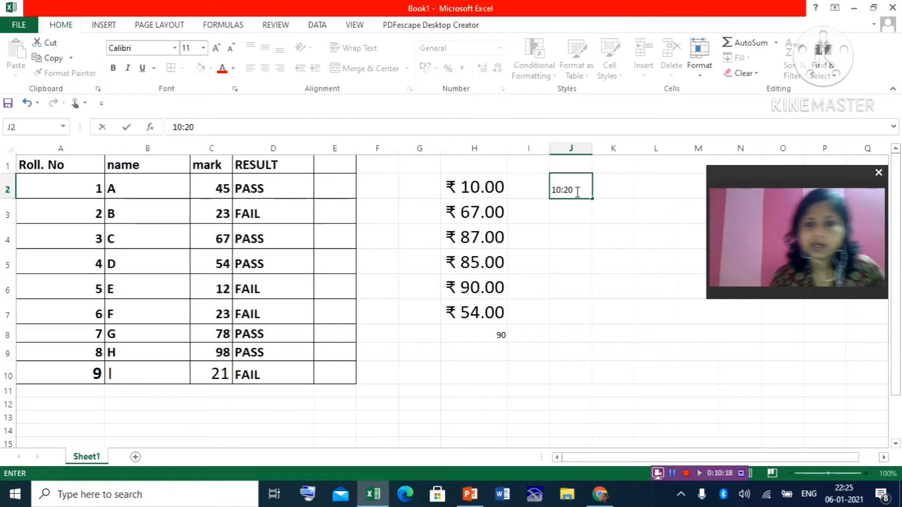
{"action": "left_click", "coordinate": [617, 221]}
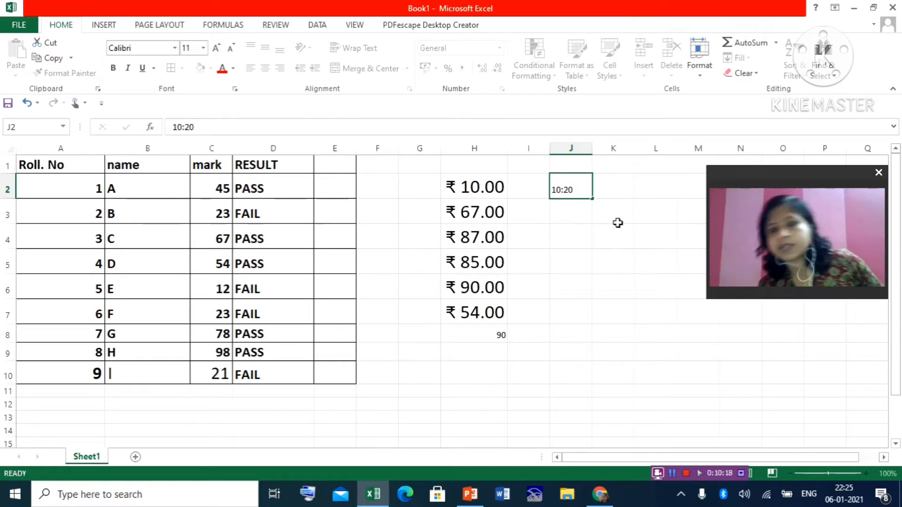
Step: Apply the Time number format to cell J2, using the second listed type, 13:30:55, without the asterisk
{"action": "left_click", "coordinate": [581, 188]}
{"action": "right_click", "coordinate": [581, 189]}
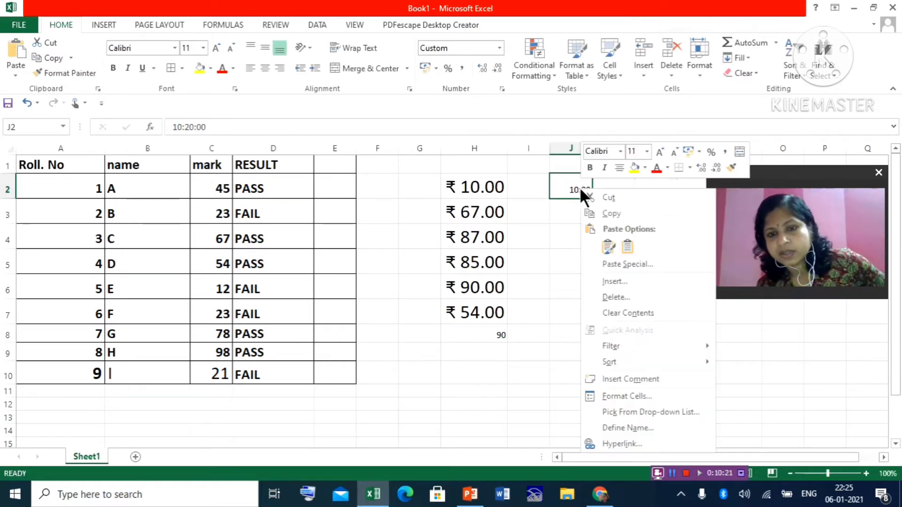
{"action": "left_click", "coordinate": [631, 395]}
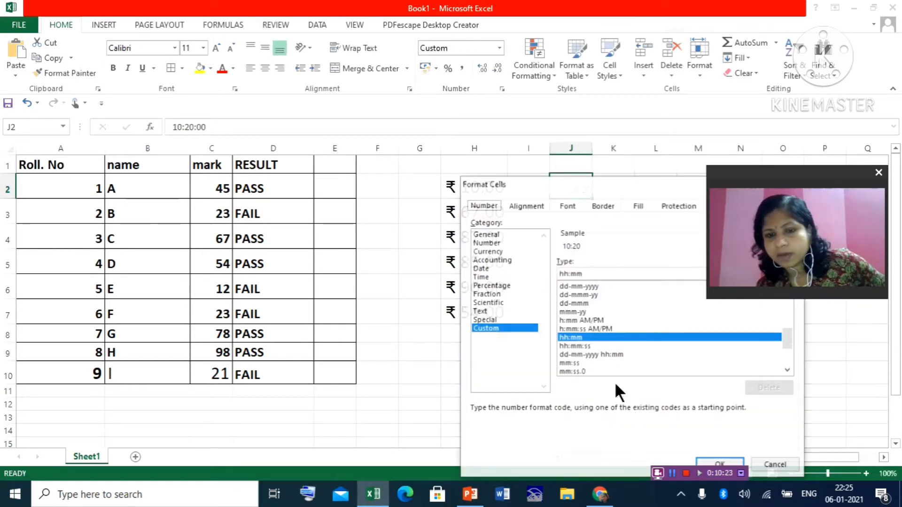
{"action": "left_click", "coordinate": [483, 277]}
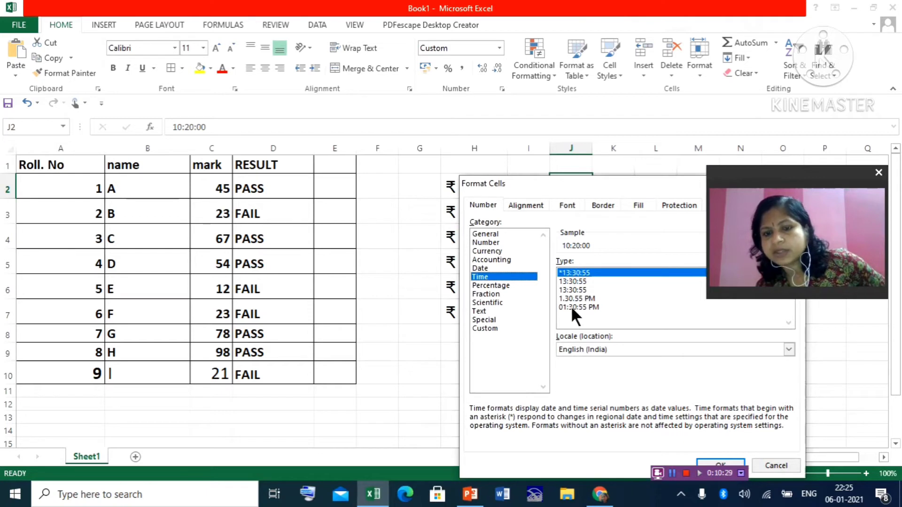
{"action": "left_click", "coordinate": [569, 281]}
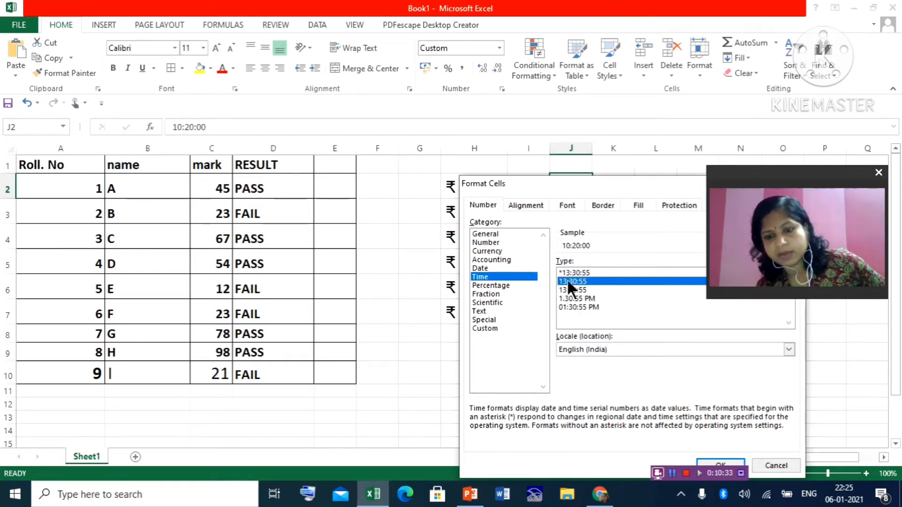
{"action": "left_click", "coordinate": [726, 460]}
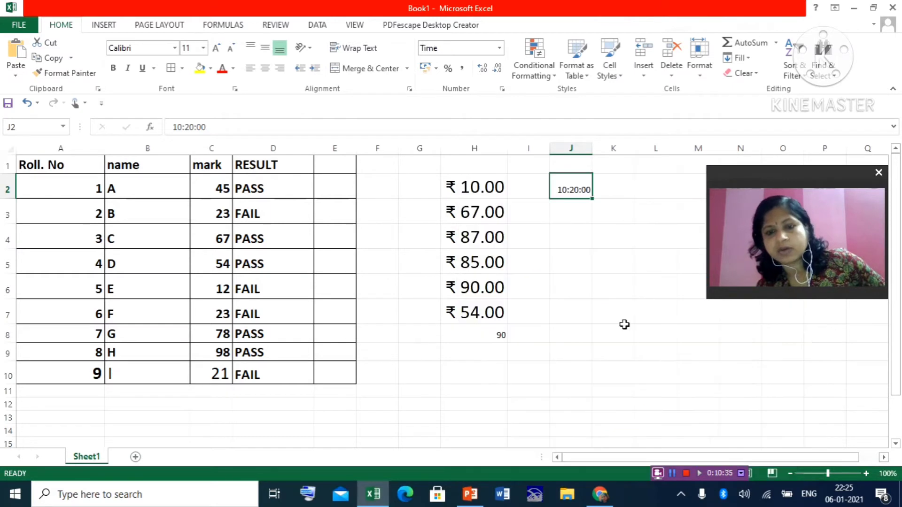
{"action": "left_click", "coordinate": [599, 235]}
{"action": "left_click", "coordinate": [578, 194]}
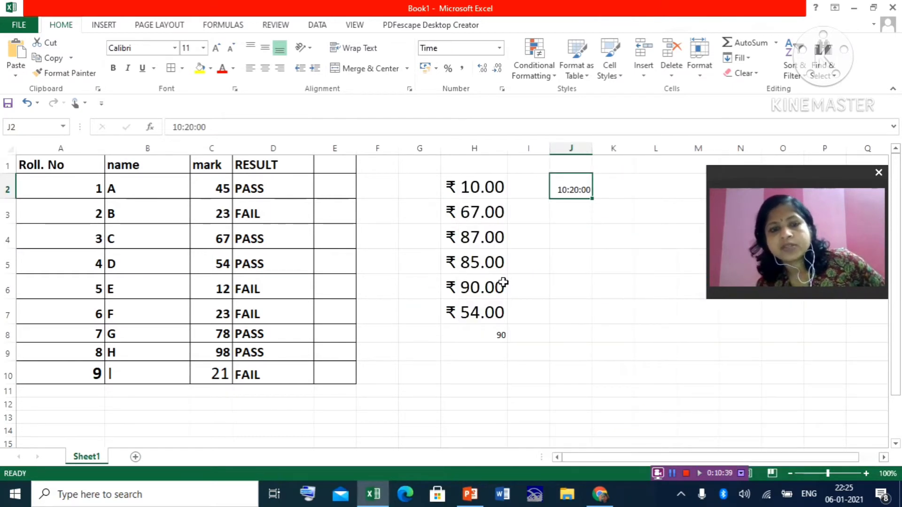
Step: Format the marks in C2:C10 as Percentage with 2 decimal places
{"action": "left_click_drag", "start_coordinate": [212, 193], "coordinate": [212, 372]}
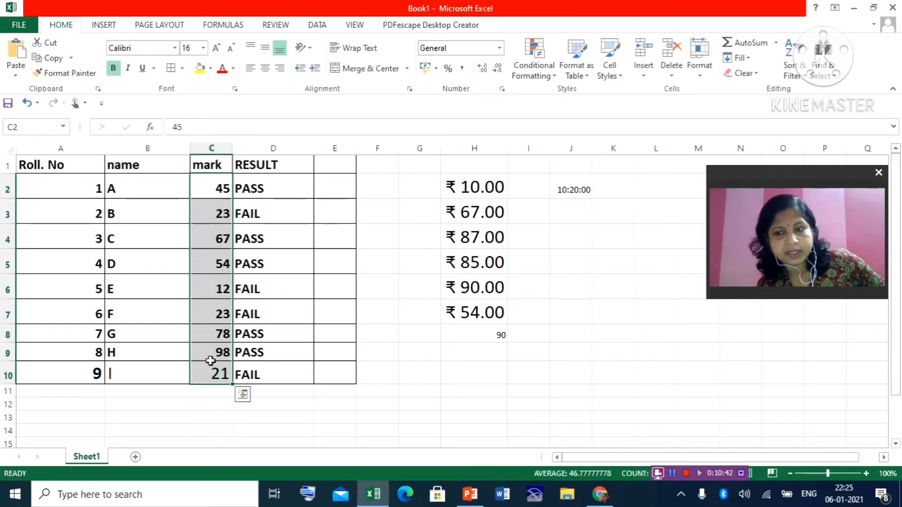
{"action": "right_click", "coordinate": [212, 195]}
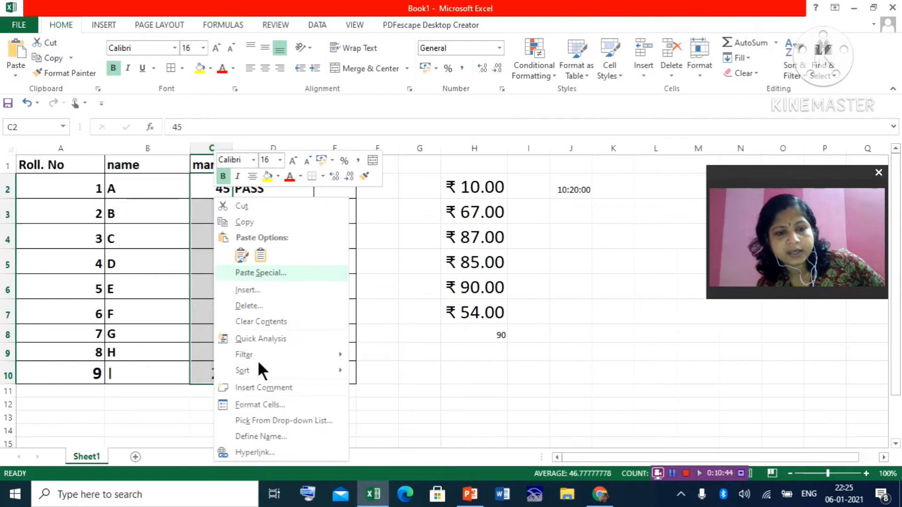
{"action": "left_click", "coordinate": [258, 402]}
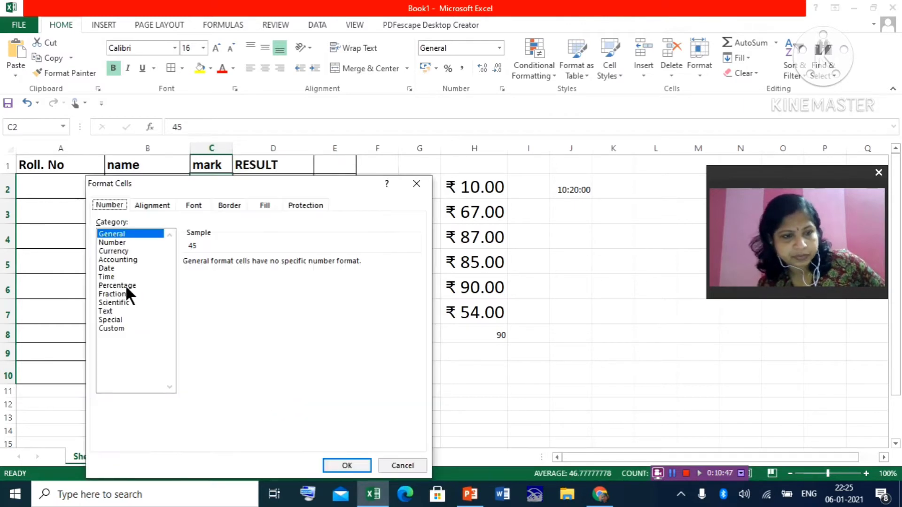
{"action": "left_click", "coordinate": [126, 285]}
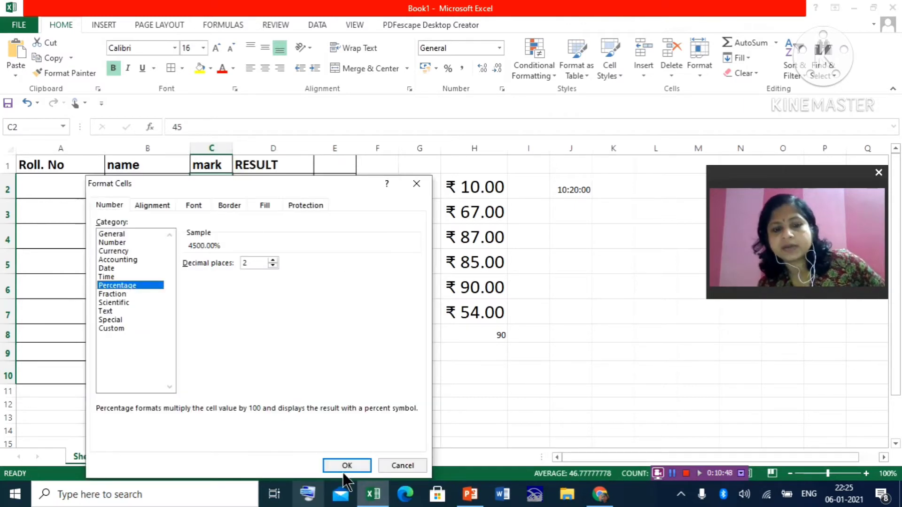
{"action": "key", "text": "Return"}
{"action": "left_click", "coordinate": [606, 395]}
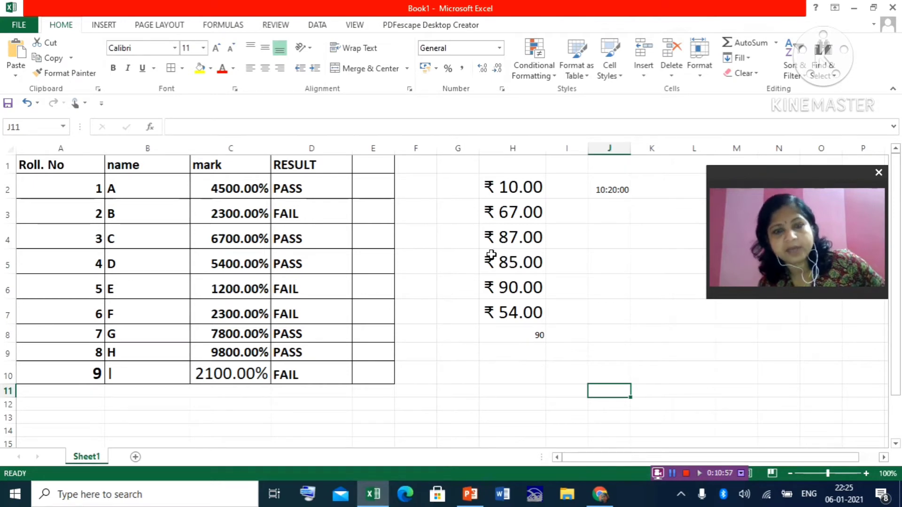
{"action": "left_click", "coordinate": [516, 373]}
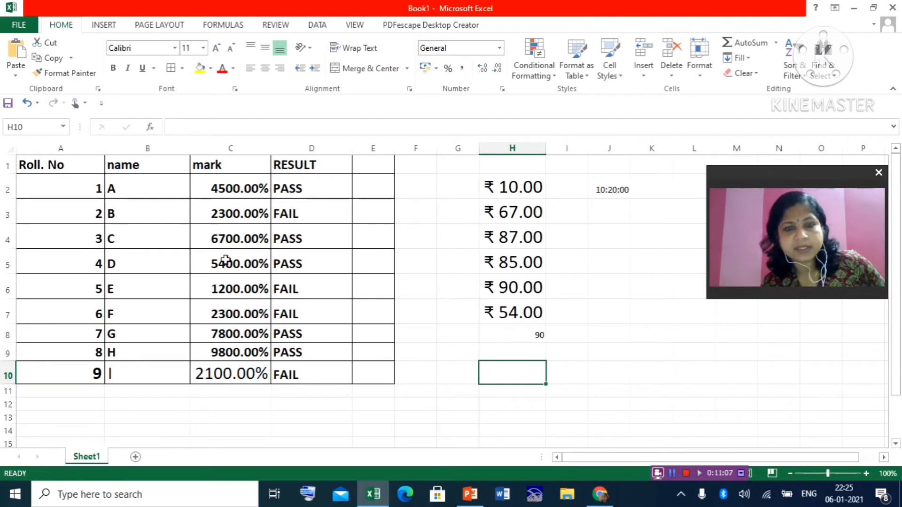
Step: Try the Number format with 0 decimal places on cell B3 and close the cell formatting without applying it
{"action": "left_click", "coordinate": [150, 214]}
{"action": "right_click", "coordinate": [150, 211]}
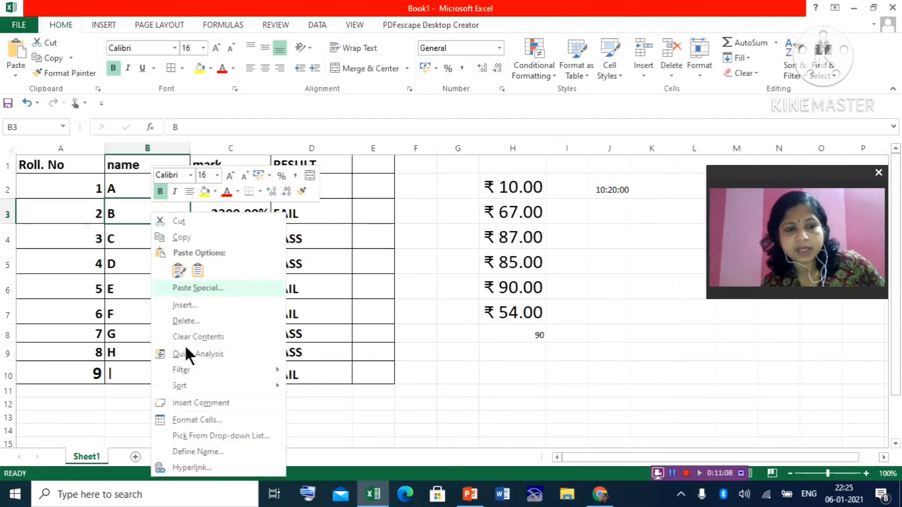
{"action": "left_click", "coordinate": [191, 418]}
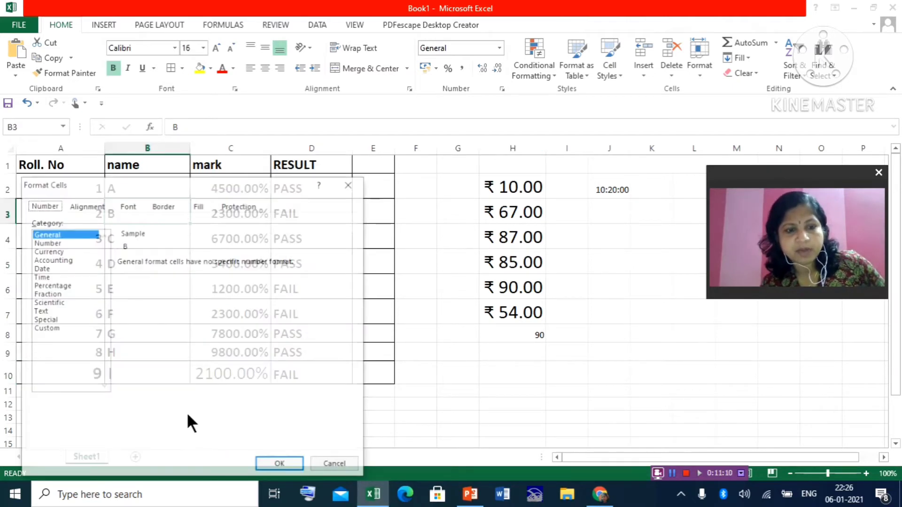
{"action": "left_click", "coordinate": [45, 242]}
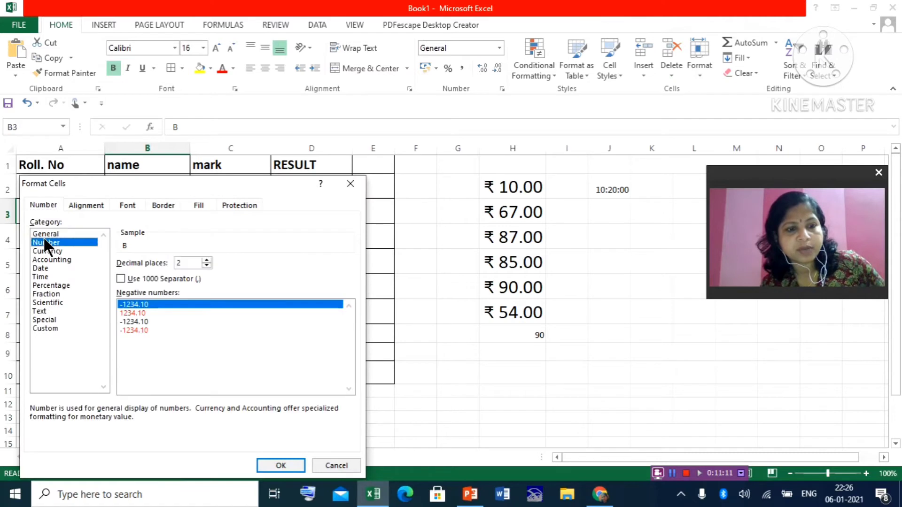
{"action": "left_click", "coordinate": [206, 264]}
{"action": "left_click", "coordinate": [205, 264]}
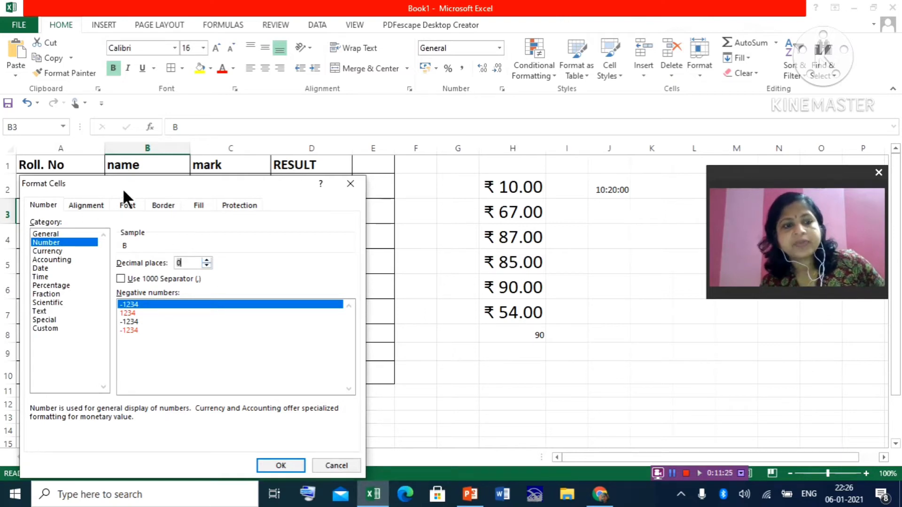
{"action": "left_click", "coordinate": [351, 183]}
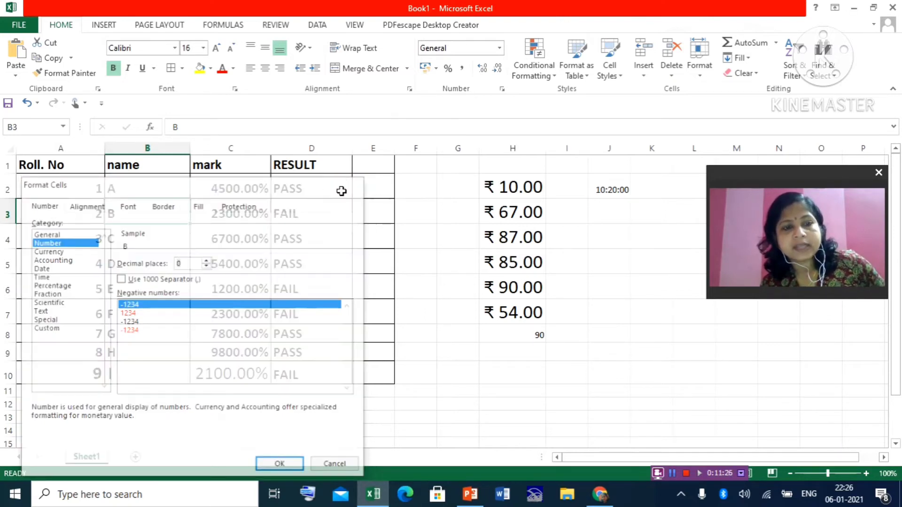
{"action": "left_click", "coordinate": [415, 234]}
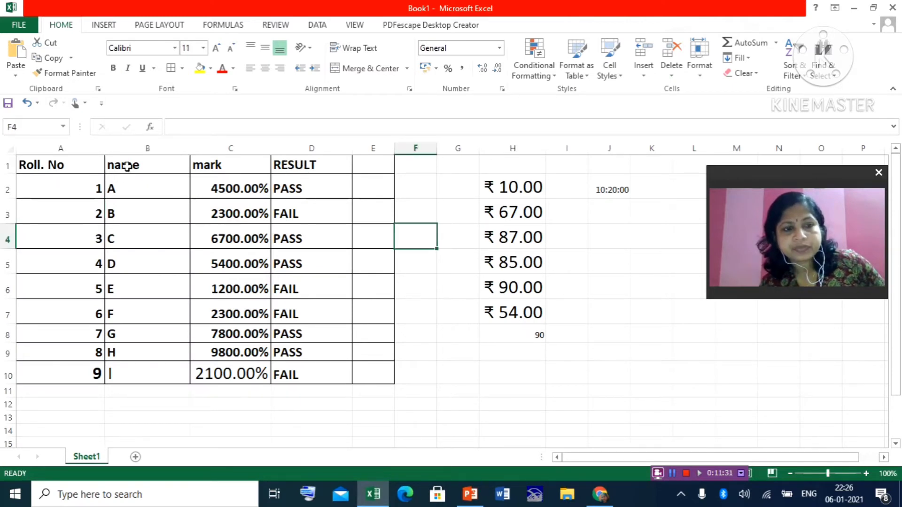
{"action": "left_click", "coordinate": [126, 166]}
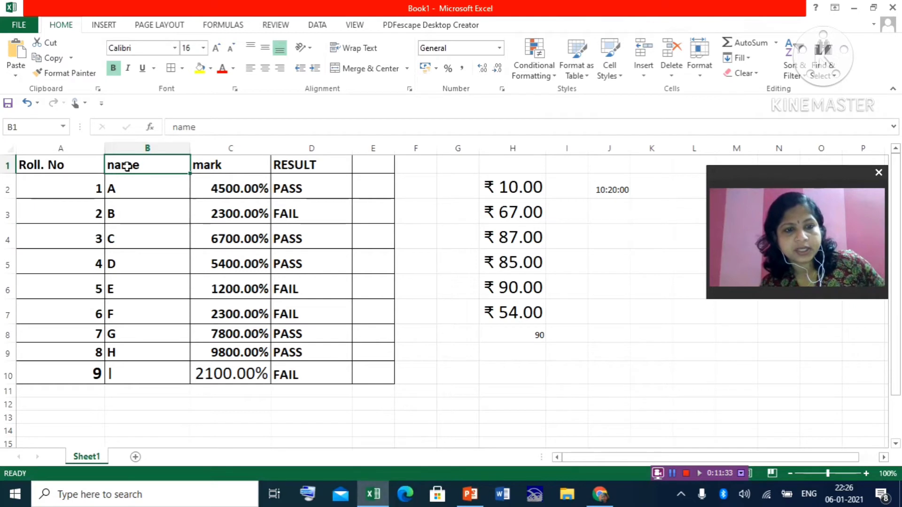
{"action": "right_click", "coordinate": [126, 167]}
{"action": "key", "text": "Escape"}
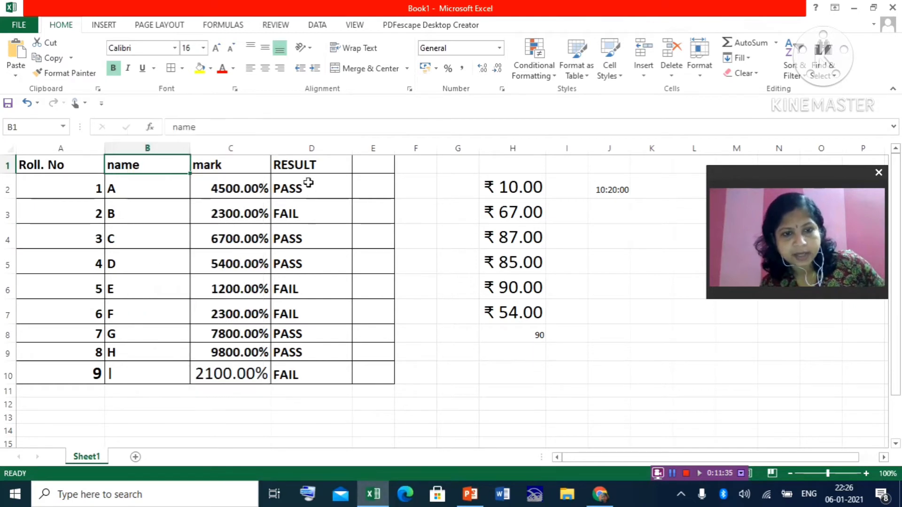
Step: Rotate the text in D1:D10 of the RESULT column to 11 degrees, and undo the rotation
{"action": "left_click", "coordinate": [307, 167]}
{"action": "left_click", "coordinate": [306, 373], "text": "shift"}
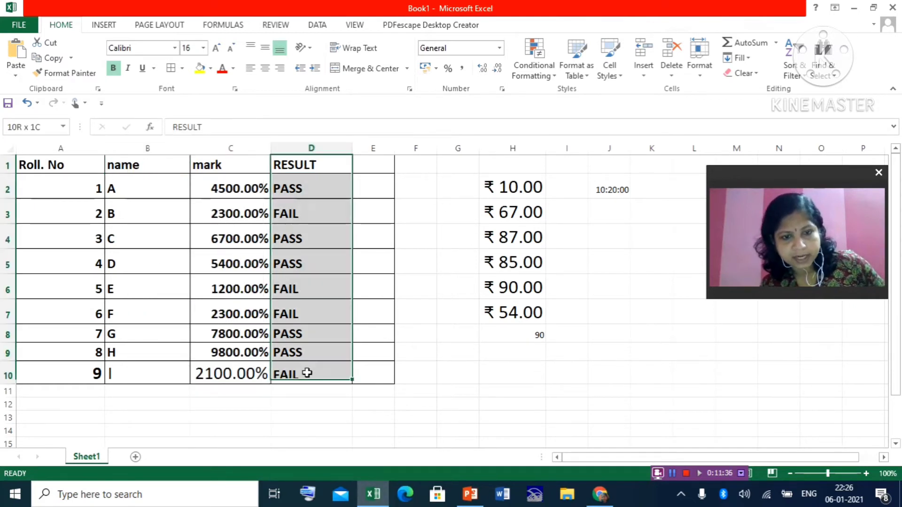
{"action": "right_click", "coordinate": [315, 245]}
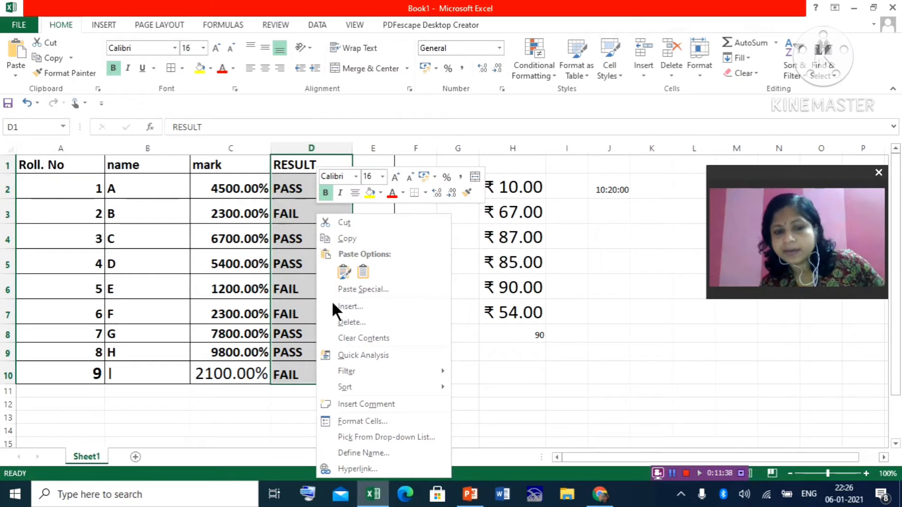
{"action": "left_click", "coordinate": [363, 421]}
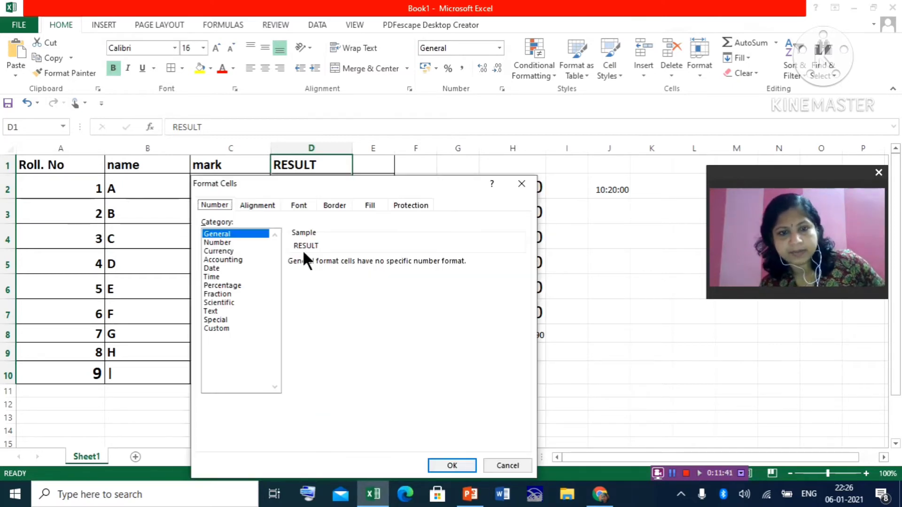
{"action": "left_click", "coordinate": [262, 204]}
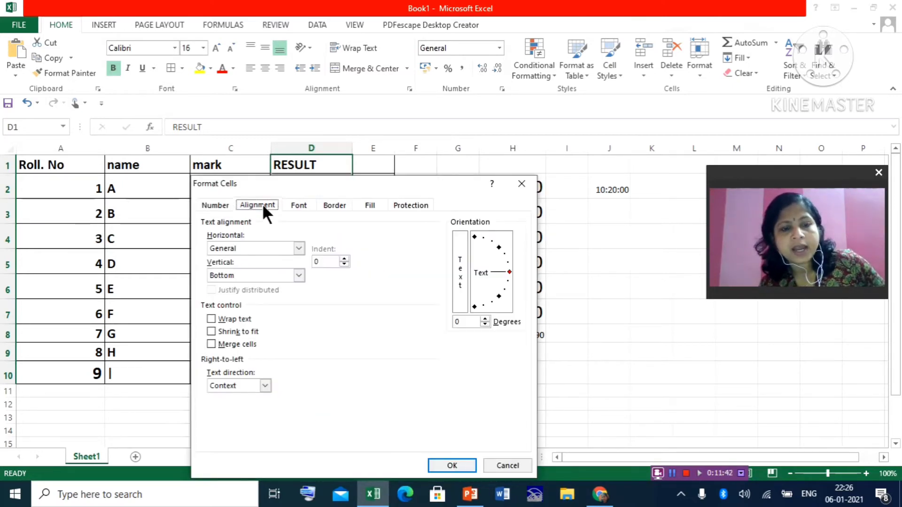
{"action": "left_click_drag", "start_coordinate": [330, 183], "coordinate": [472, 121]}
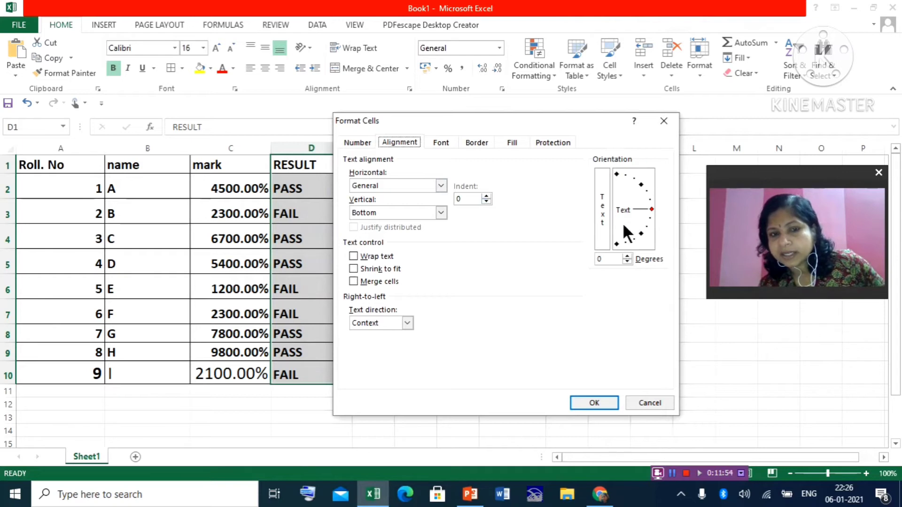
{"action": "left_click", "coordinate": [628, 256]}
{"action": "left_click", "coordinate": [628, 257]}
{"action": "left_click", "coordinate": [627, 256]}
{"action": "left_click", "coordinate": [627, 256]}
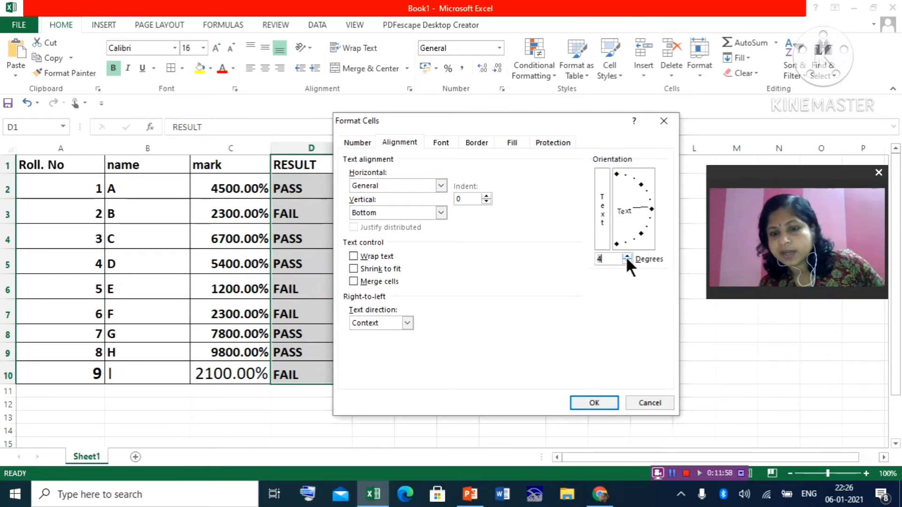
{"action": "left_click", "coordinate": [628, 256]}
{"action": "left_click", "coordinate": [628, 256]}
{"action": "left_click", "coordinate": [627, 256]}
{"action": "left_click", "coordinate": [627, 256]}
{"action": "left_click", "coordinate": [628, 256]}
{"action": "left_click", "coordinate": [627, 256]}
{"action": "left_click", "coordinate": [627, 256]}
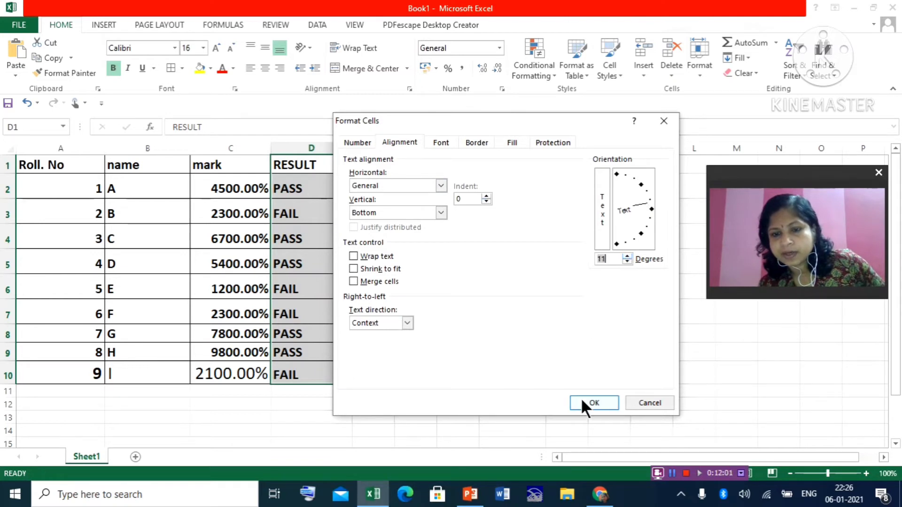
{"action": "left_click", "coordinate": [593, 402]}
{"action": "left_click", "coordinate": [635, 348]}
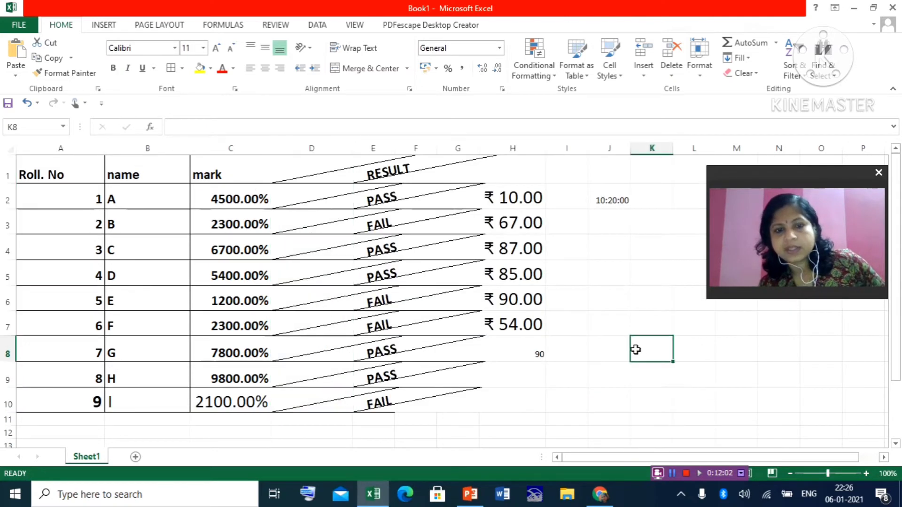
{"action": "key", "text": "ctrl+z"}
{"action": "left_click", "coordinate": [425, 209]}
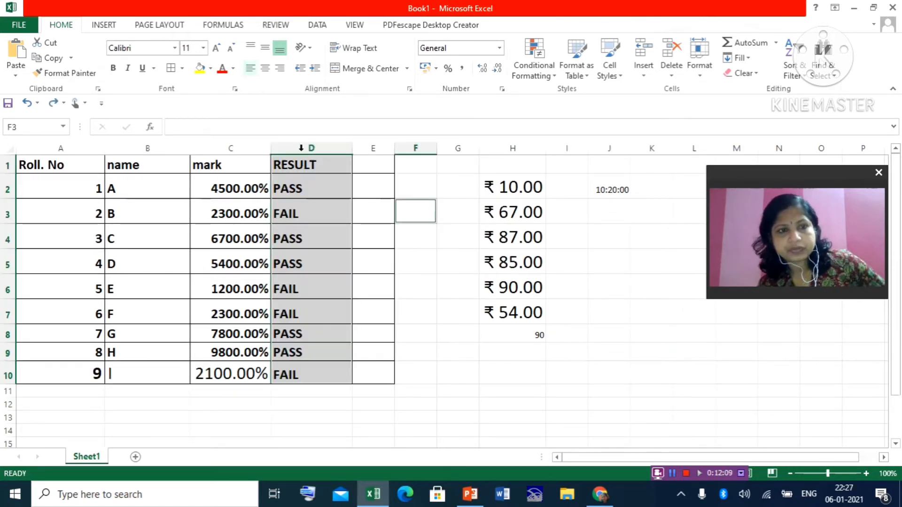
Step: Review the horizontal text alignment options for the RESULT column and close the cell formatting without applying anything
{"action": "right_click", "coordinate": [315, 181]}
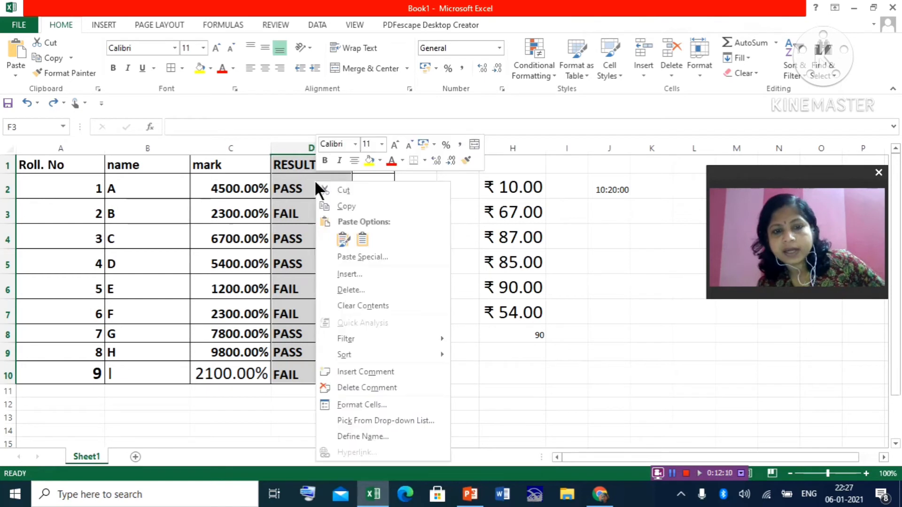
{"action": "left_click", "coordinate": [347, 403]}
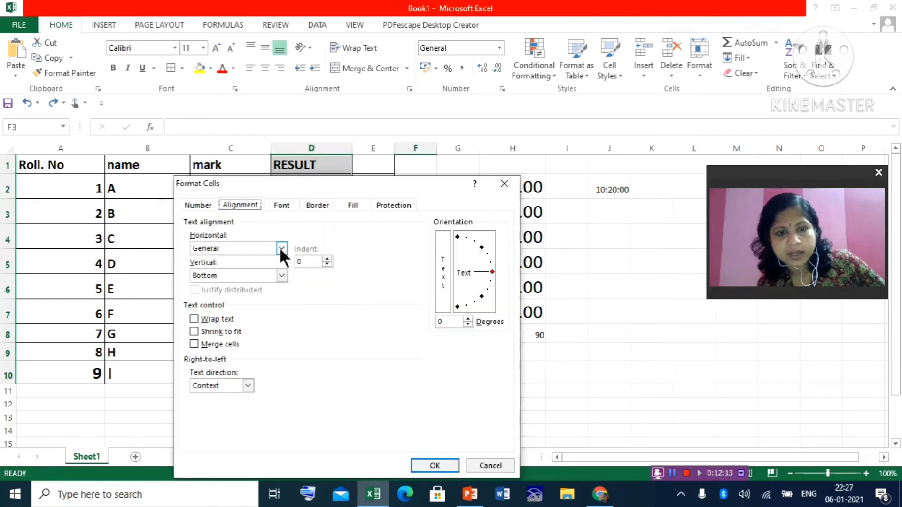
{"action": "left_click", "coordinate": [281, 248]}
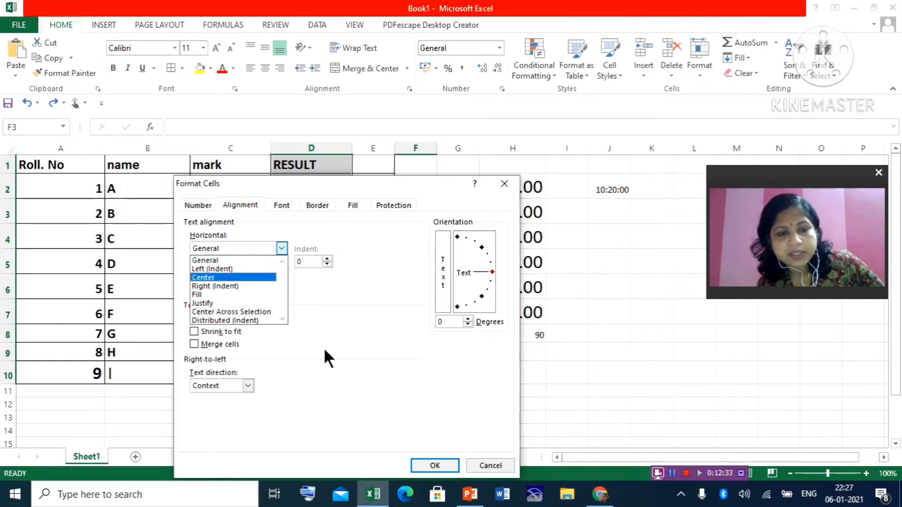
{"action": "left_click", "coordinate": [223, 334]}
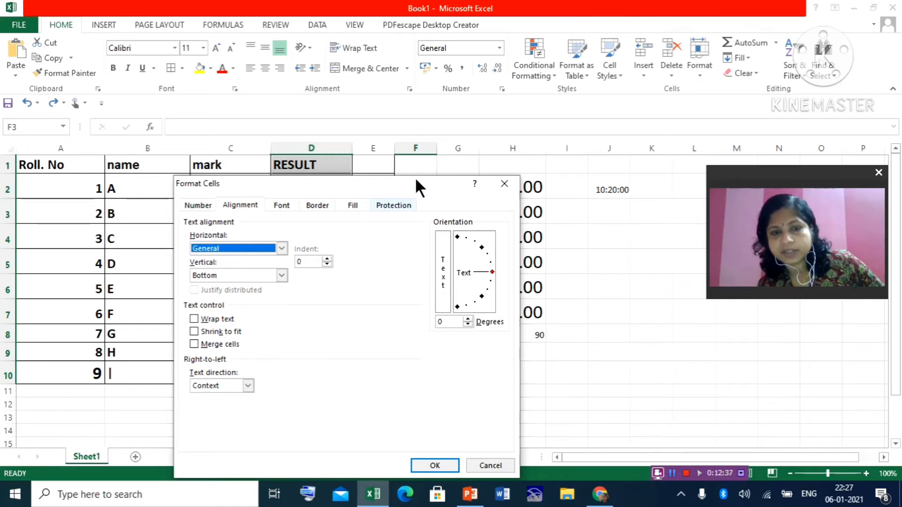
{"action": "left_click", "coordinate": [505, 184]}
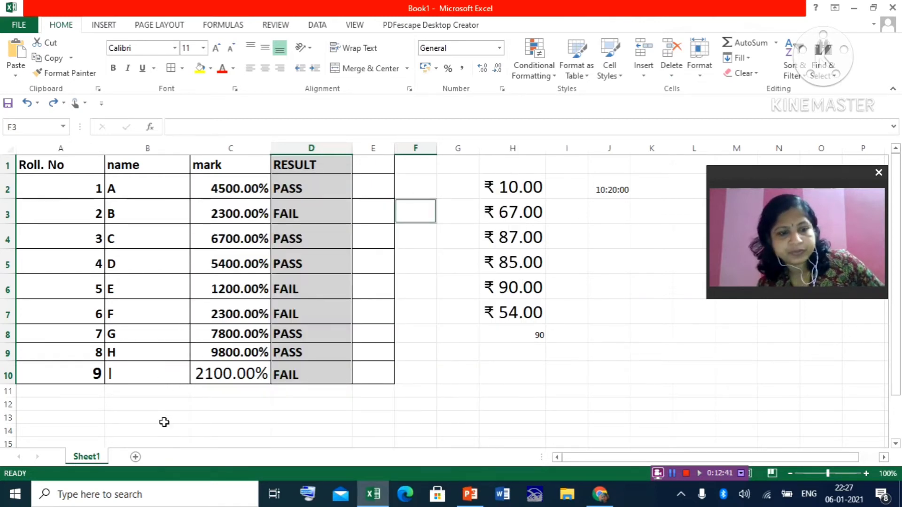
Step: Add a new worksheet and turn on Wrap text for its cell C4
{"action": "left_click", "coordinate": [134, 457]}
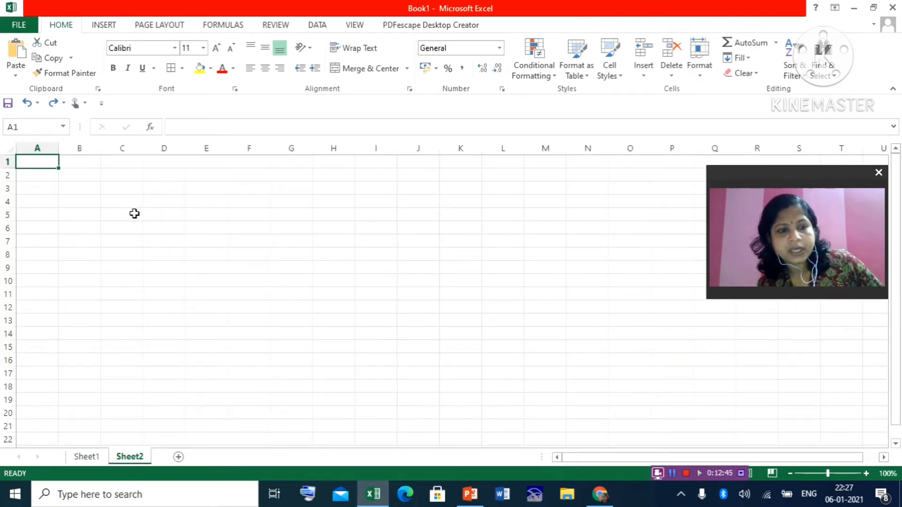
{"action": "left_click", "coordinate": [118, 204]}
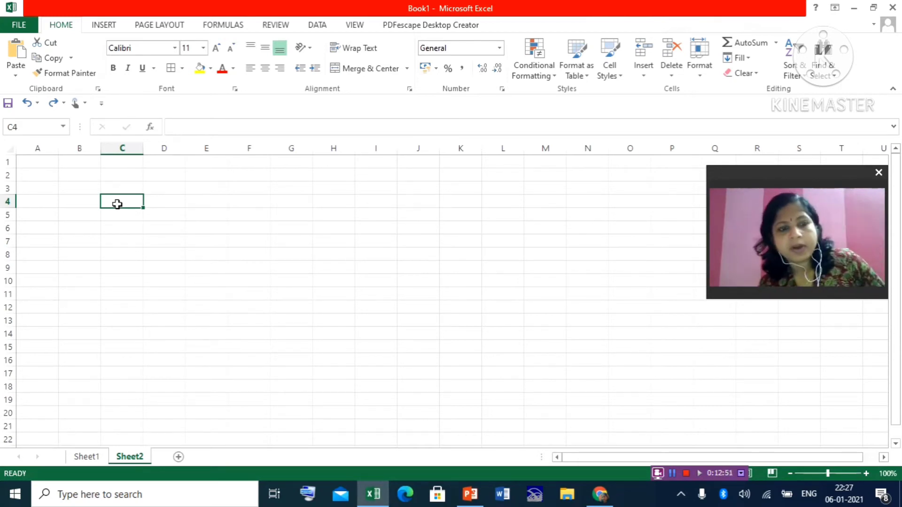
{"action": "right_click", "coordinate": [117, 204]}
{"action": "left_click", "coordinate": [168, 411]}
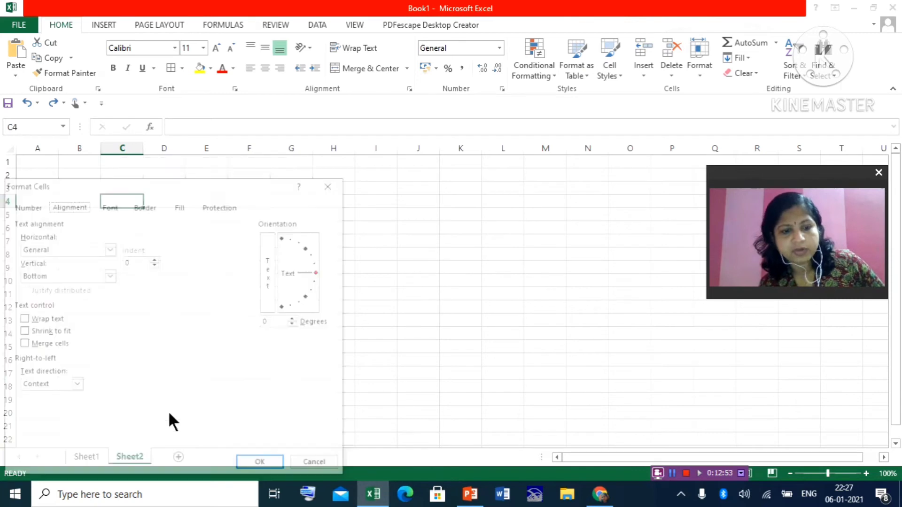
{"action": "left_click", "coordinate": [40, 321]}
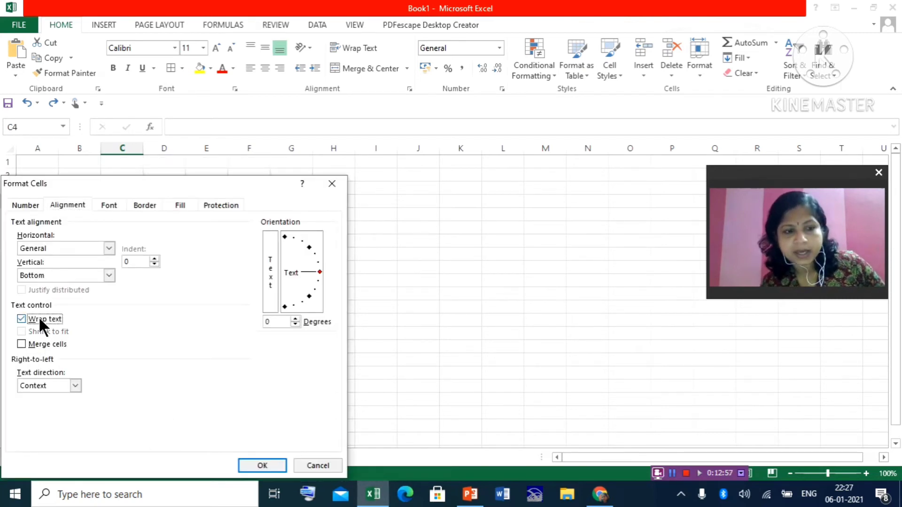
{"action": "left_click", "coordinate": [249, 464]}
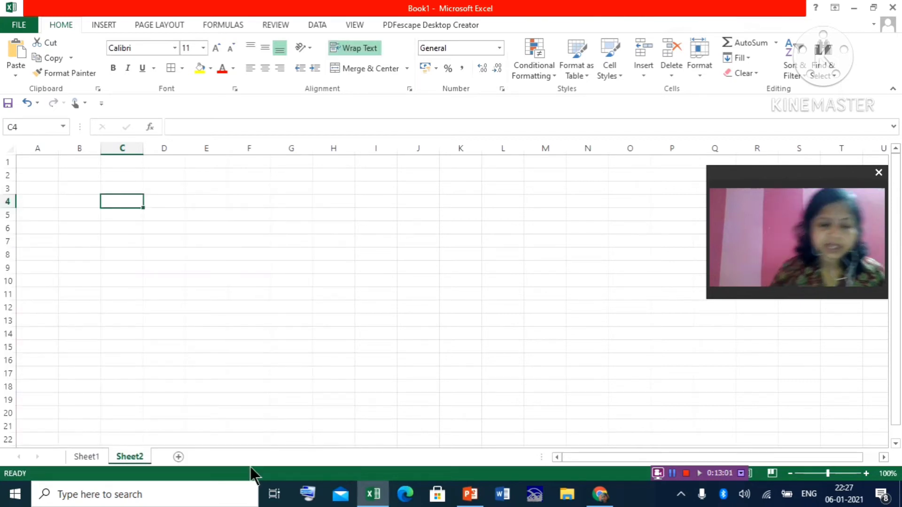
Step: Enter the text KAIRALI SCHOOL in the wrapped cell C4
{"action": "type", "text": "KAI"}
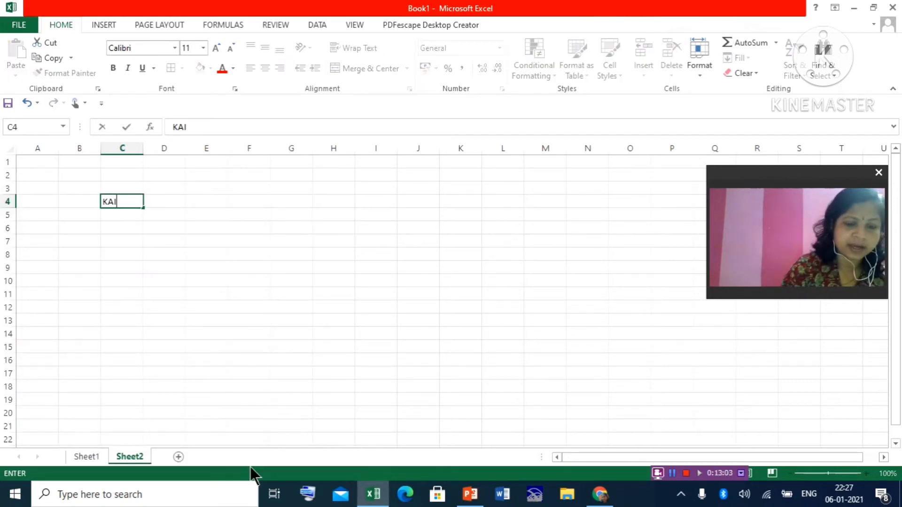
{"action": "type", "text": "RALI"}
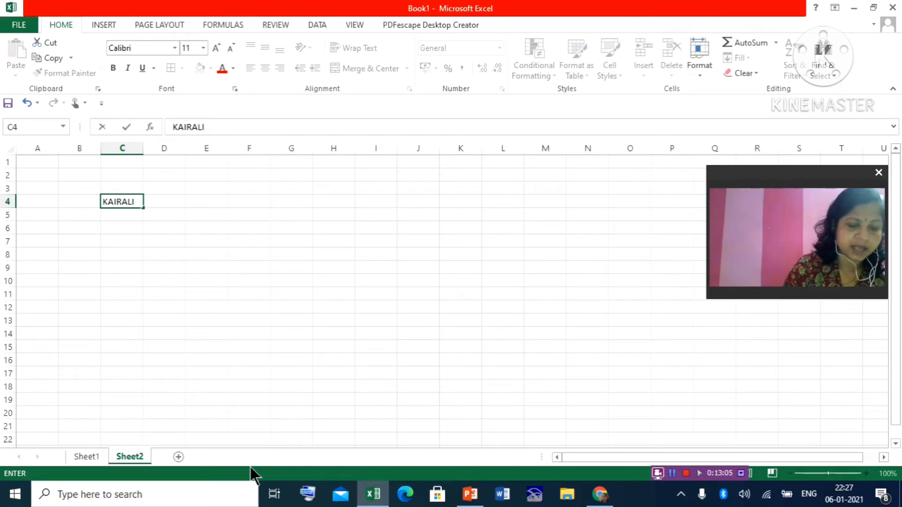
{"action": "type", "text": " SCHOOL"}
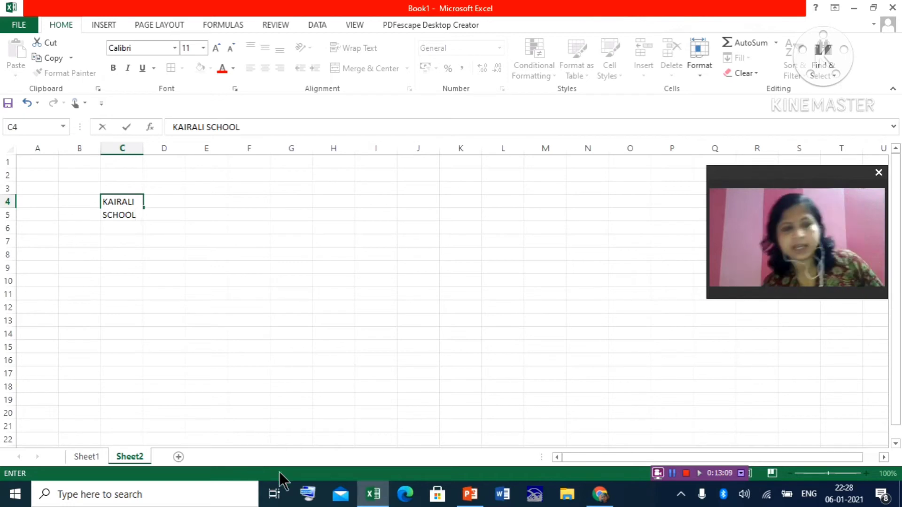
{"action": "left_click", "coordinate": [231, 266]}
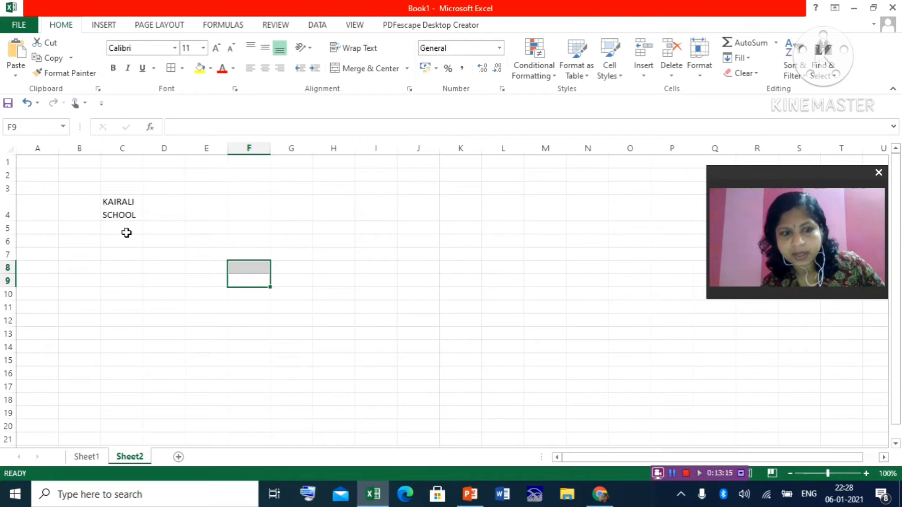
{"action": "left_click", "coordinate": [297, 243]}
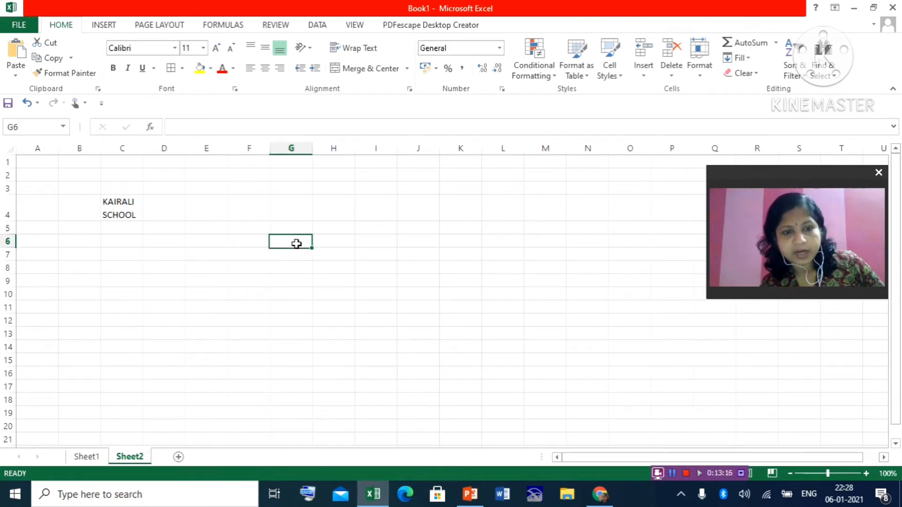
Step: Turn on Wrap text for cell C7 through its cell alignment formatting
{"action": "left_click", "coordinate": [122, 254]}
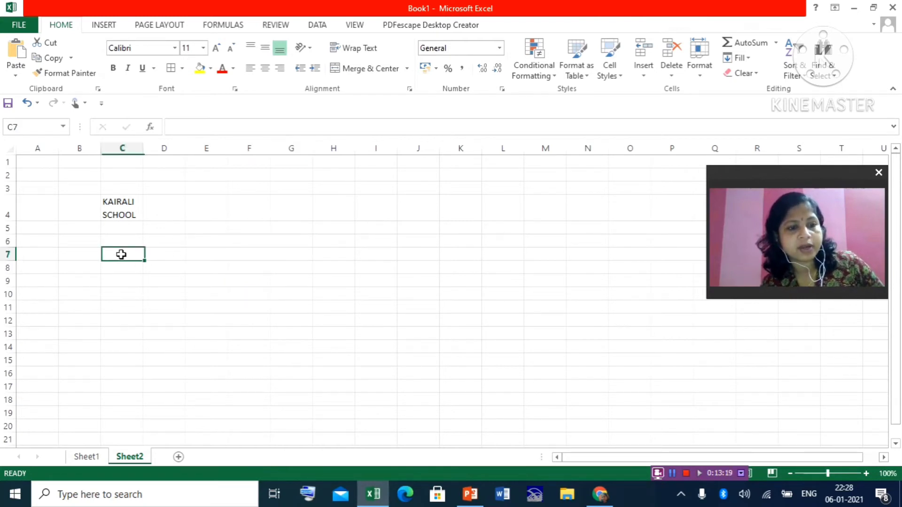
{"action": "right_click", "coordinate": [121, 254]}
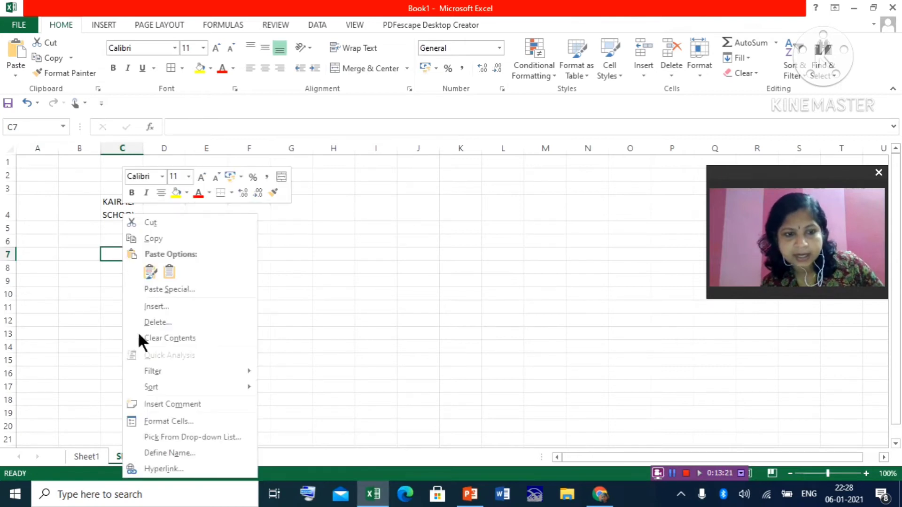
{"action": "left_click", "coordinate": [176, 421]}
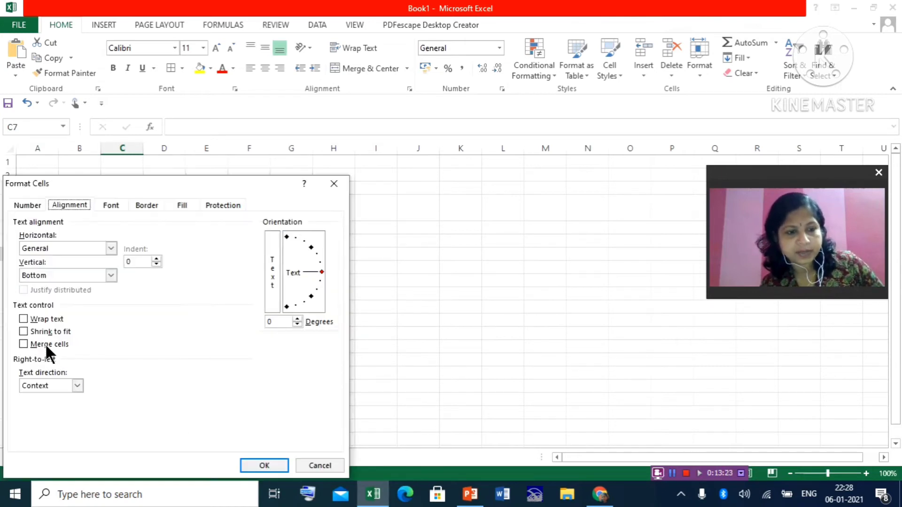
{"action": "left_click", "coordinate": [38, 316]}
{"action": "left_click", "coordinate": [256, 466]}
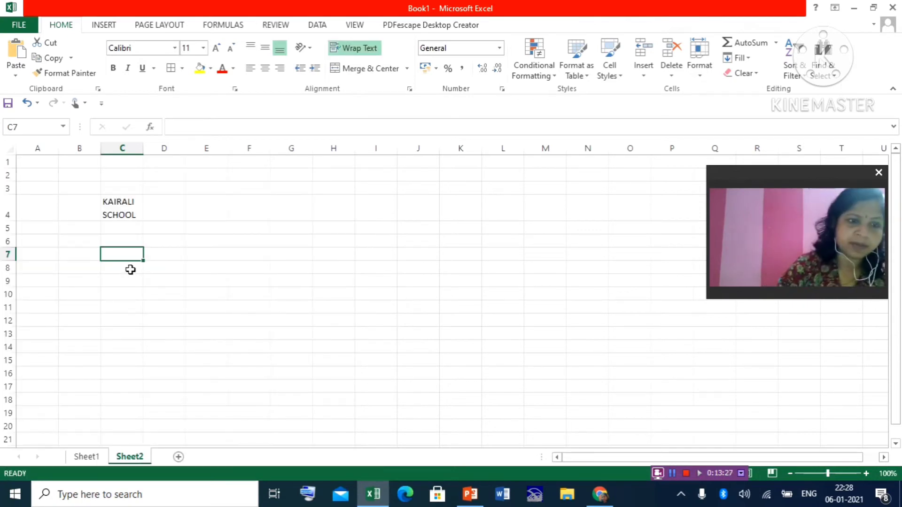
Step: Enter the text I LOVE MY SCHOOL in the wrapped cell C7
{"action": "type", "text": "I LOV"}
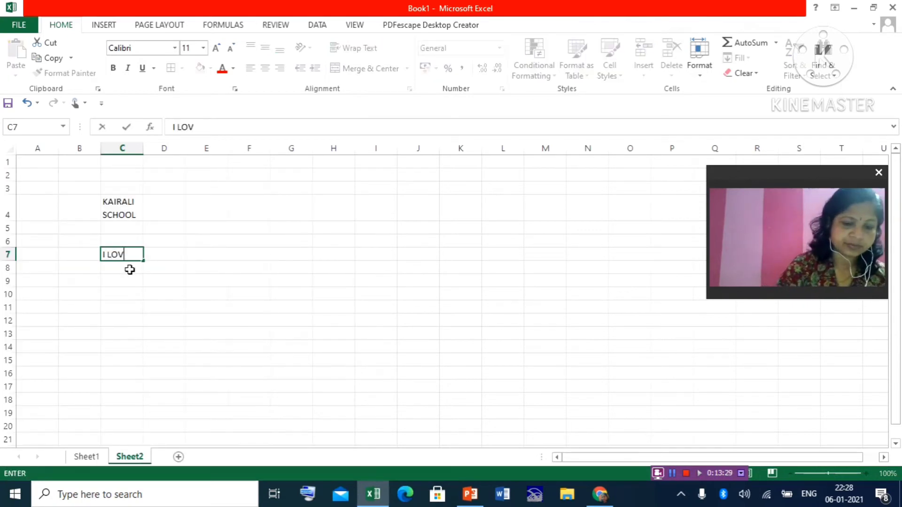
{"action": "type", "text": "E MY SCHOOL"}
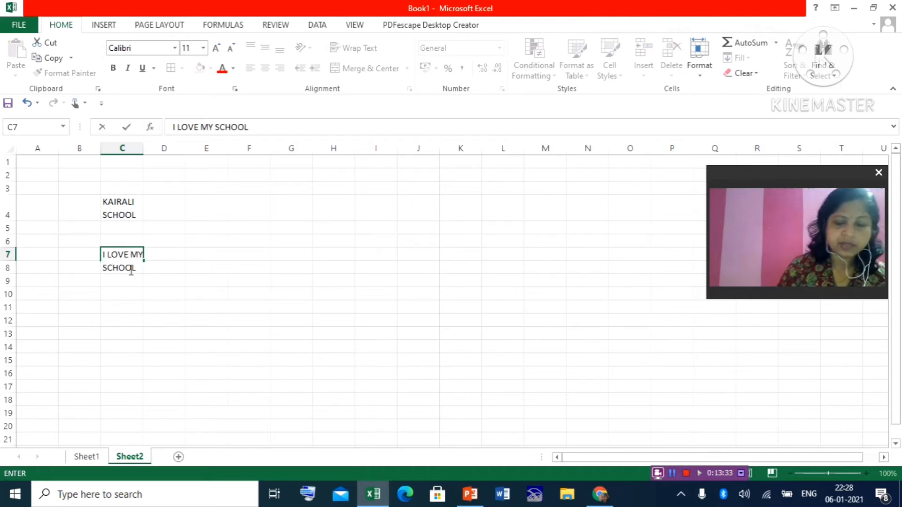
{"action": "left_click", "coordinate": [205, 282]}
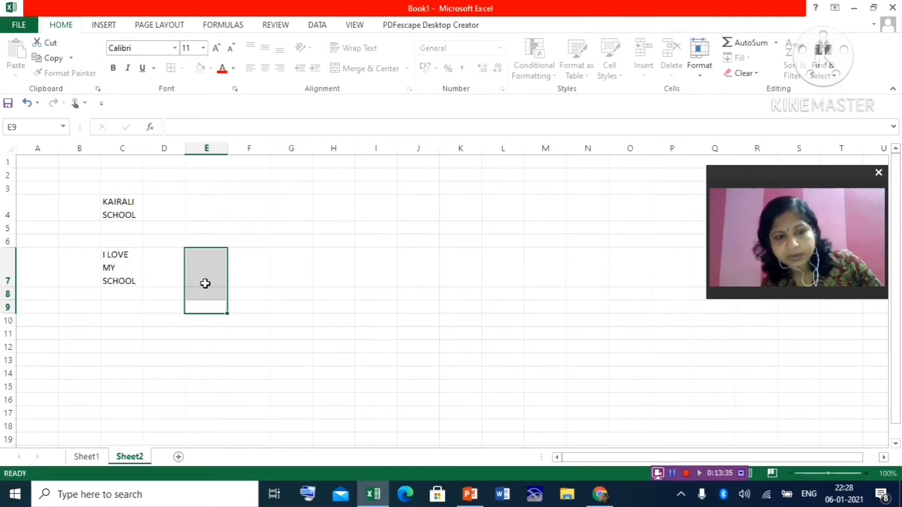
{"action": "left_click", "coordinate": [342, 305]}
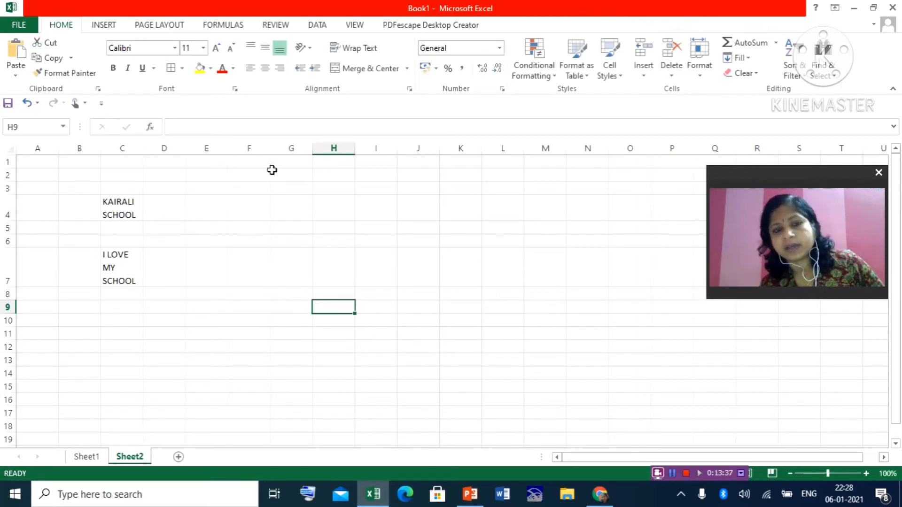
Step: Enter the text I LOVE MY SCHOOL in cell E8 without any wrapping
{"action": "left_click", "coordinate": [209, 297]}
{"action": "type", "text": "I LOVE"}
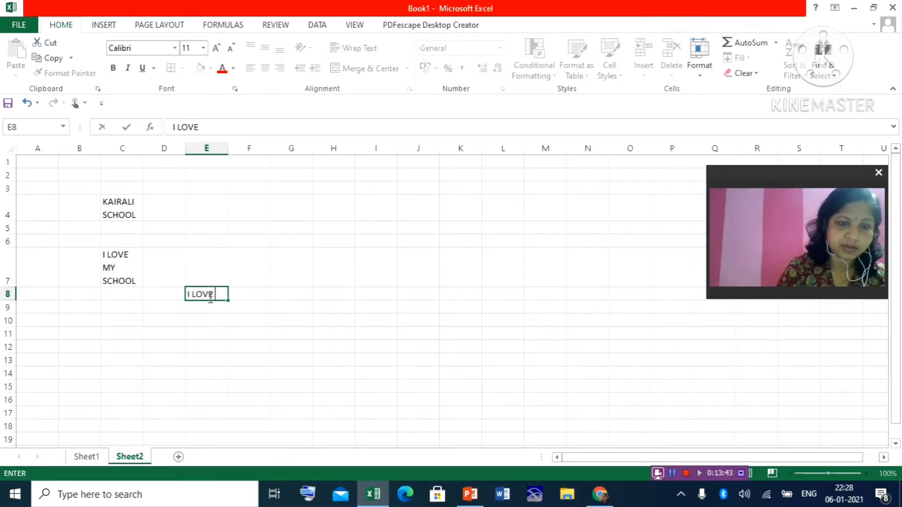
{"action": "type", "text": " MY"}
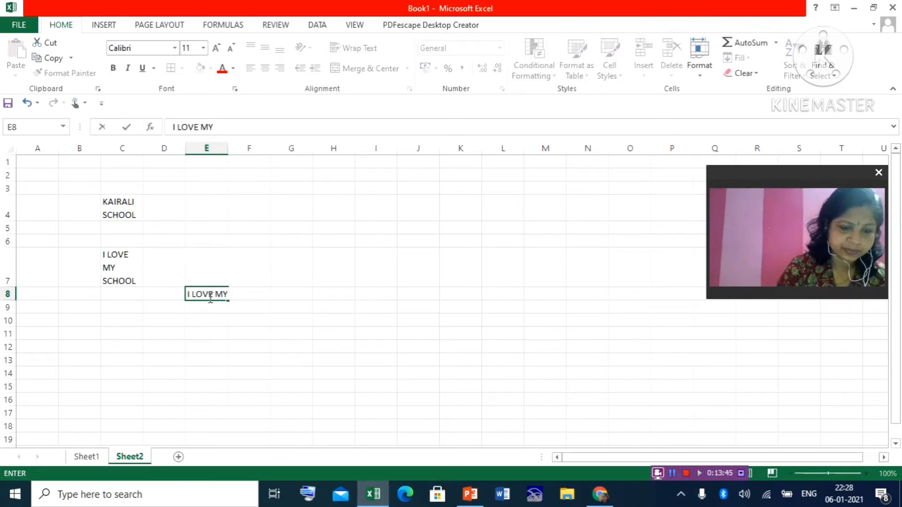
{"action": "type", "text": " SCHOOL"}
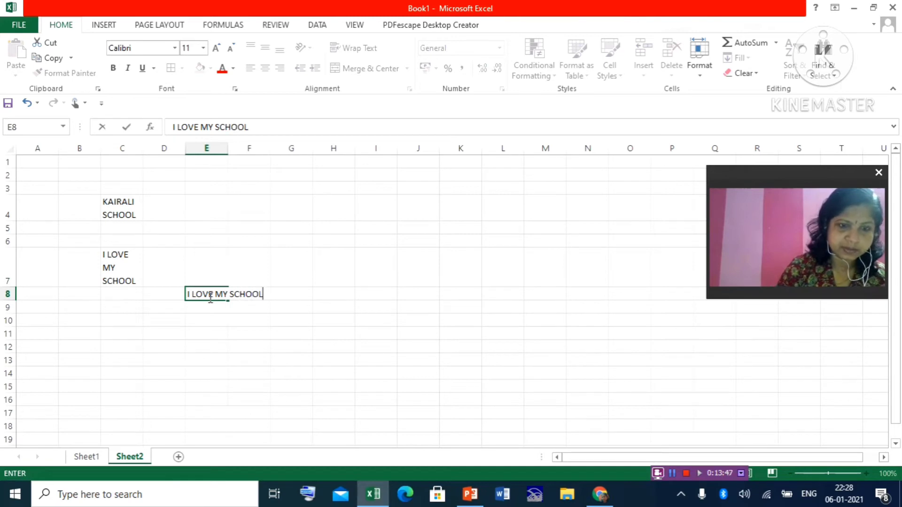
{"action": "left_click", "coordinate": [303, 346]}
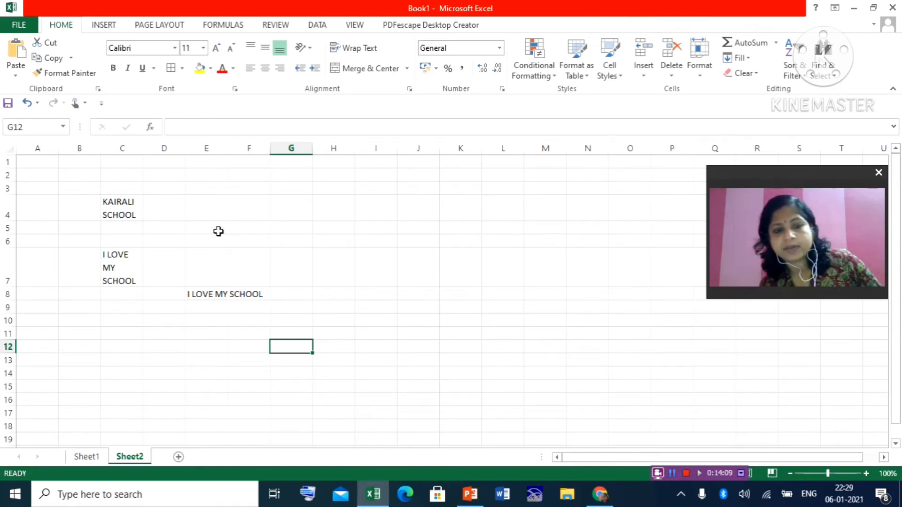
Step: Turn on Shrink to fit for cell F3 through its cell alignment formatting
{"action": "left_click", "coordinate": [246, 189]}
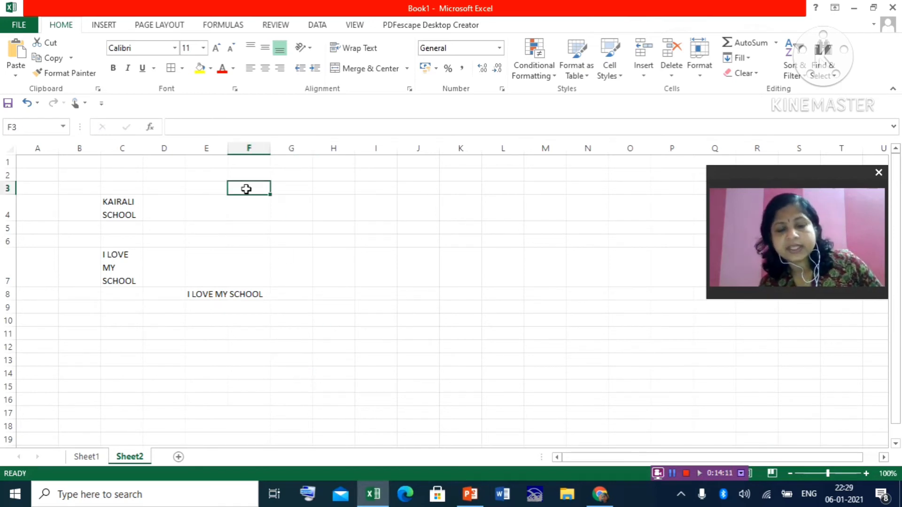
{"action": "right_click", "coordinate": [246, 188]}
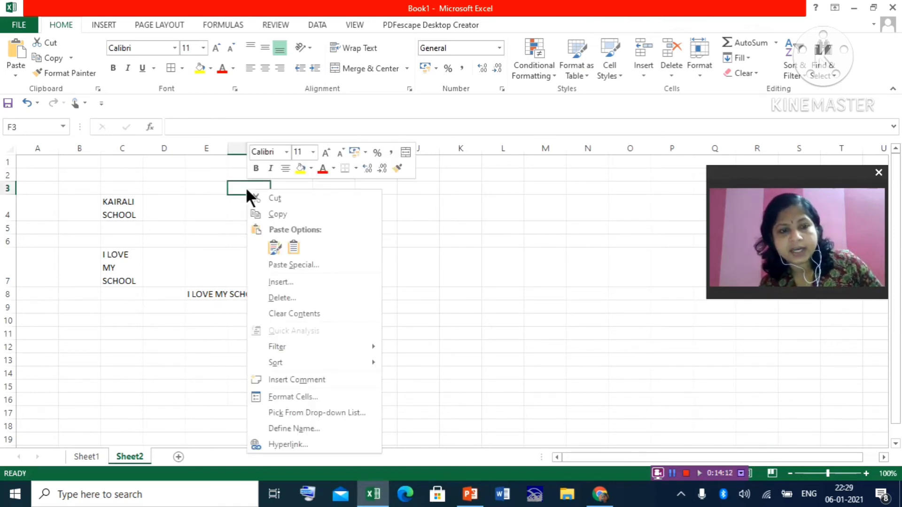
{"action": "left_click", "coordinate": [283, 397]}
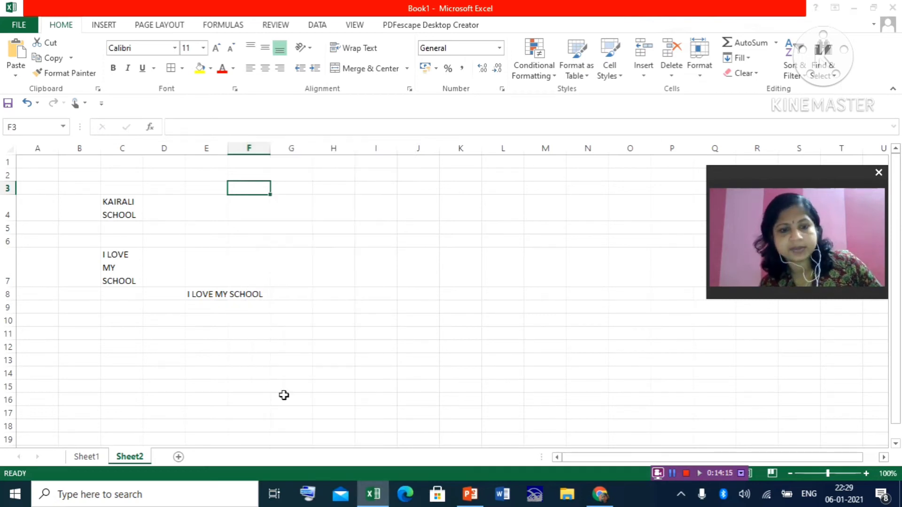
{"action": "left_click", "coordinate": [141, 333]}
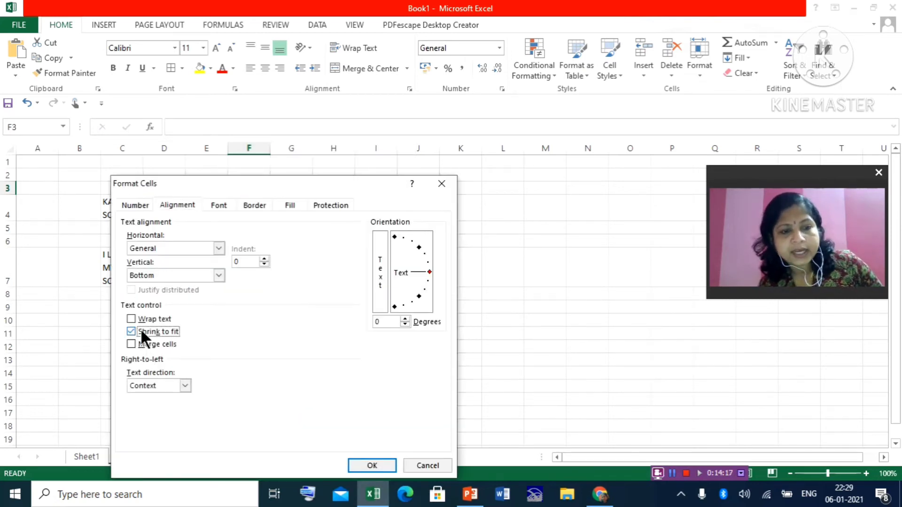
{"action": "left_click", "coordinate": [367, 466]}
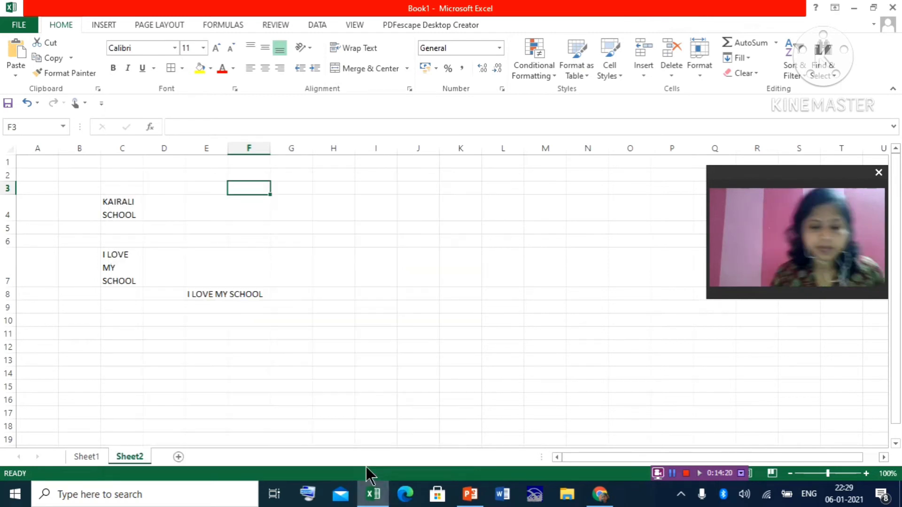
Step: Enter the text KAIRALI SCHOOL in the shrink-to-fit cell F3
{"action": "type", "text": "KAIRALI"}
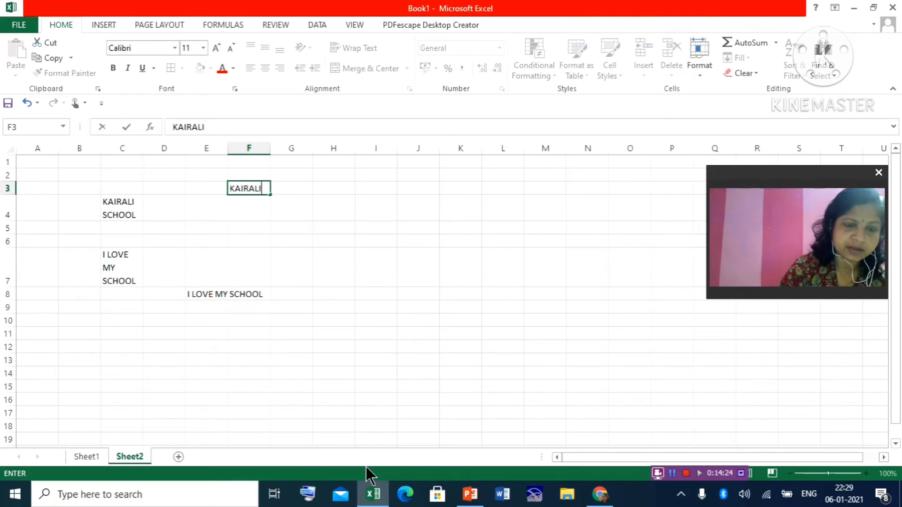
{"action": "type", "text": " SCHOOL"}
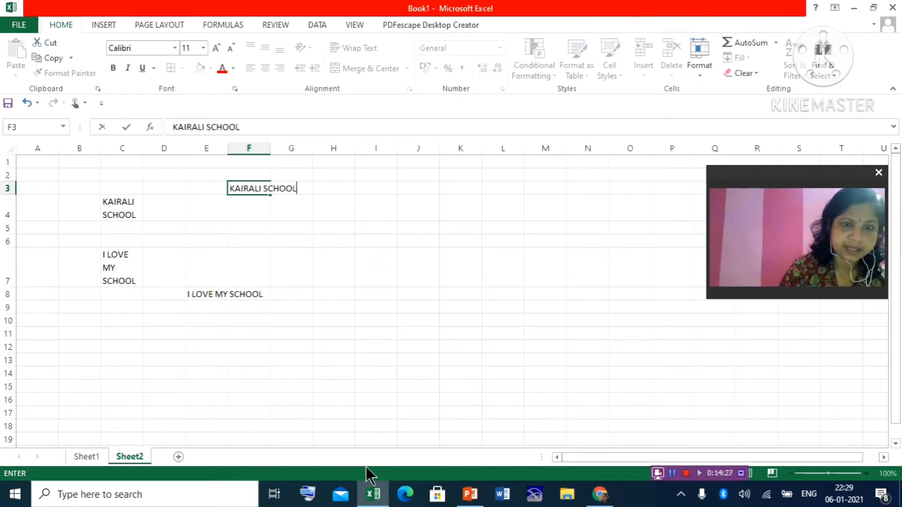
{"action": "key", "text": "Return"}
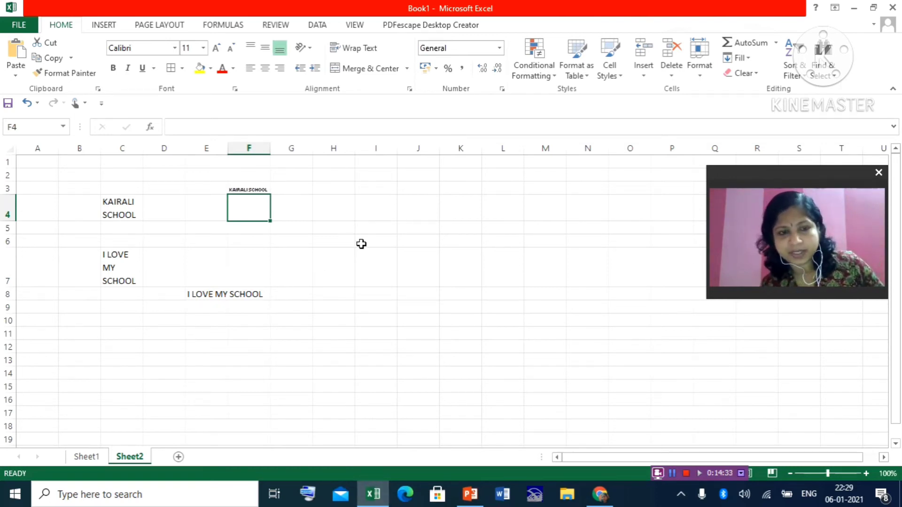
{"action": "left_click", "coordinate": [168, 335]}
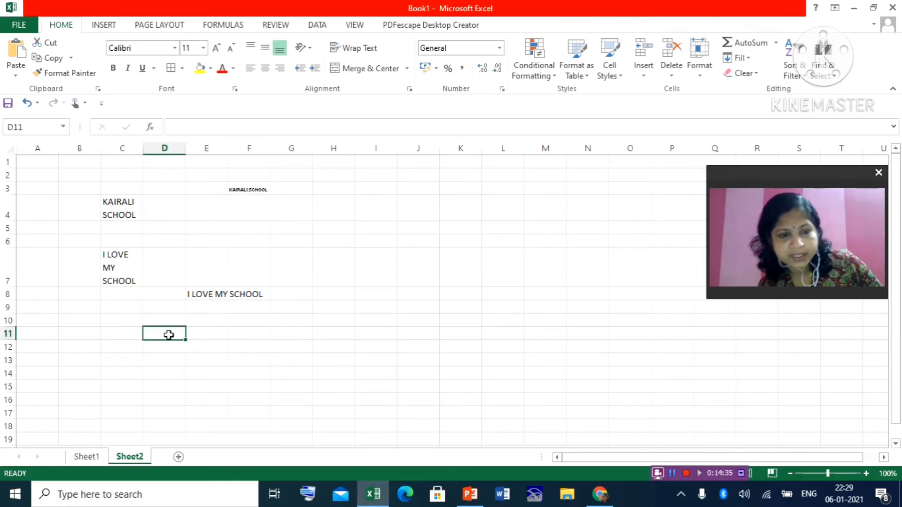
{"action": "type", "text": "I"}
{"action": "key", "text": "BackSpace"}
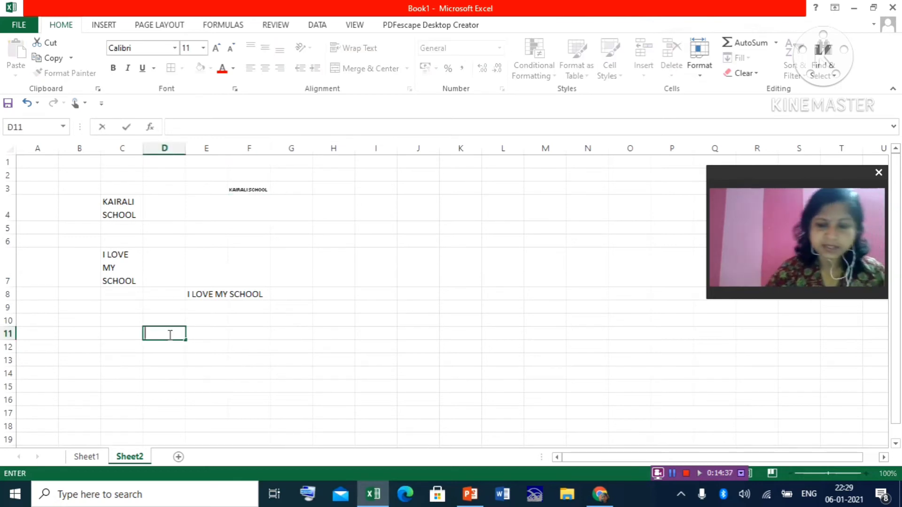
{"action": "right_click", "coordinate": [168, 334]}
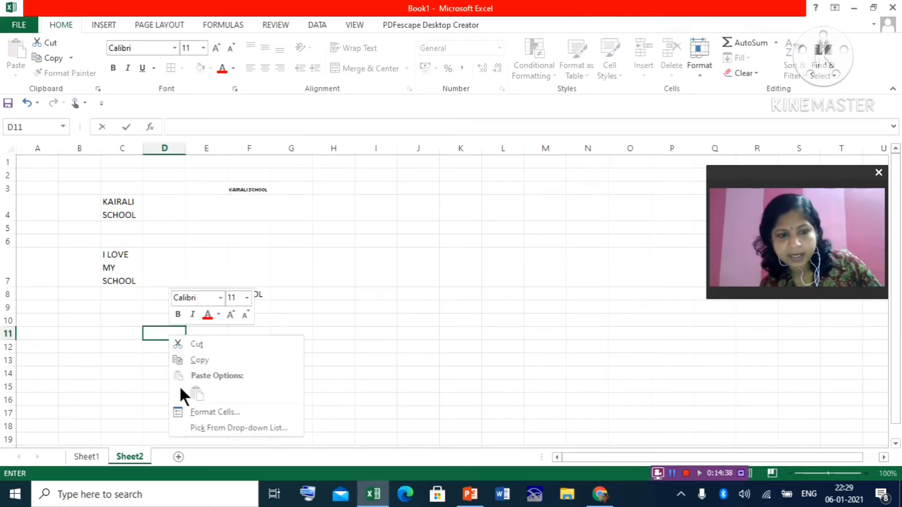
{"action": "left_click", "coordinate": [200, 412]}
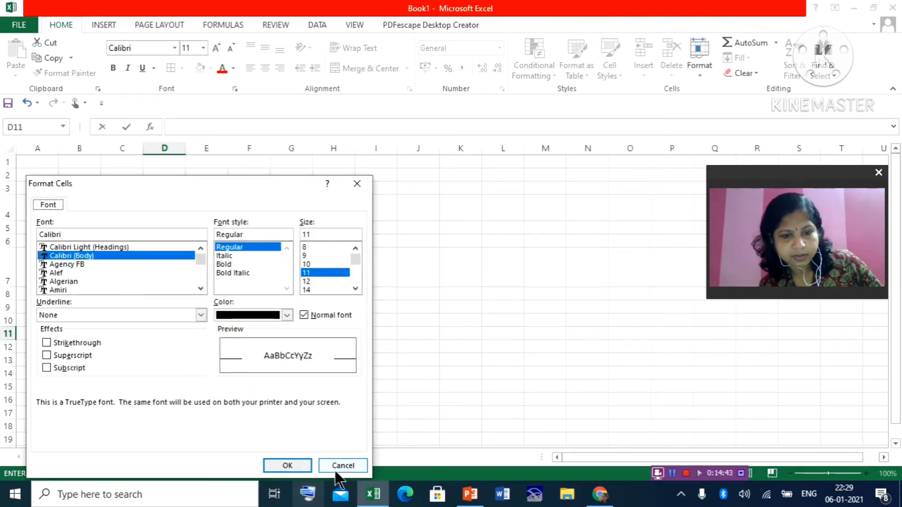
{"action": "left_click", "coordinate": [356, 463]}
{"action": "left_click", "coordinate": [446, 413]}
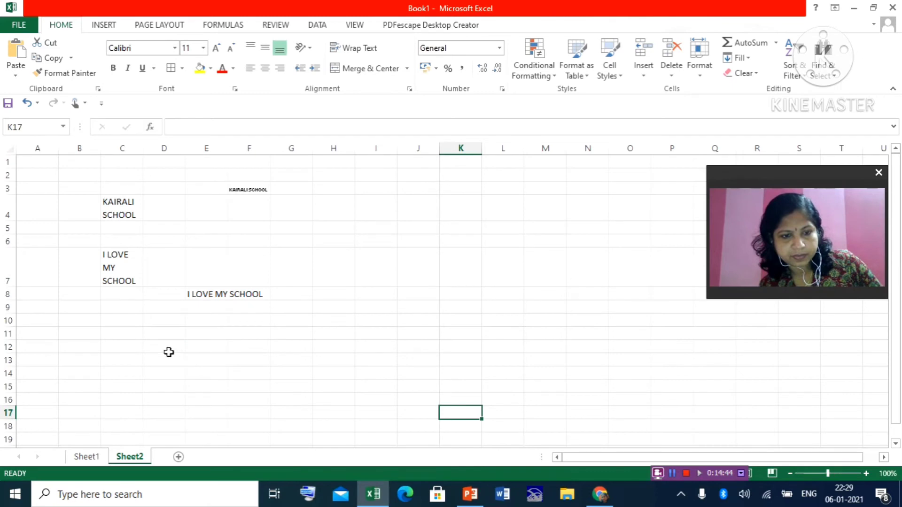
Step: Turn on Shrink to fit for cell D12 through its cell alignment formatting
{"action": "left_click", "coordinate": [168, 348]}
{"action": "right_click", "coordinate": [168, 348]}
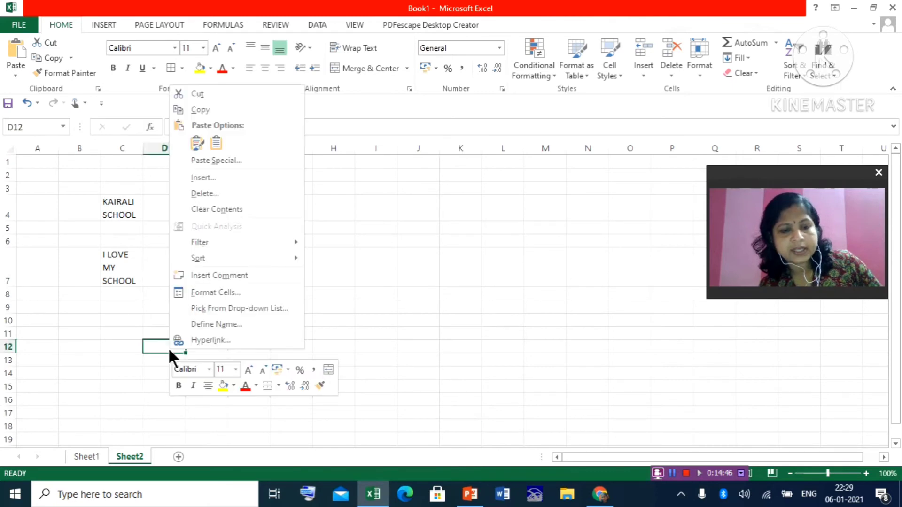
{"action": "left_click", "coordinate": [225, 292]}
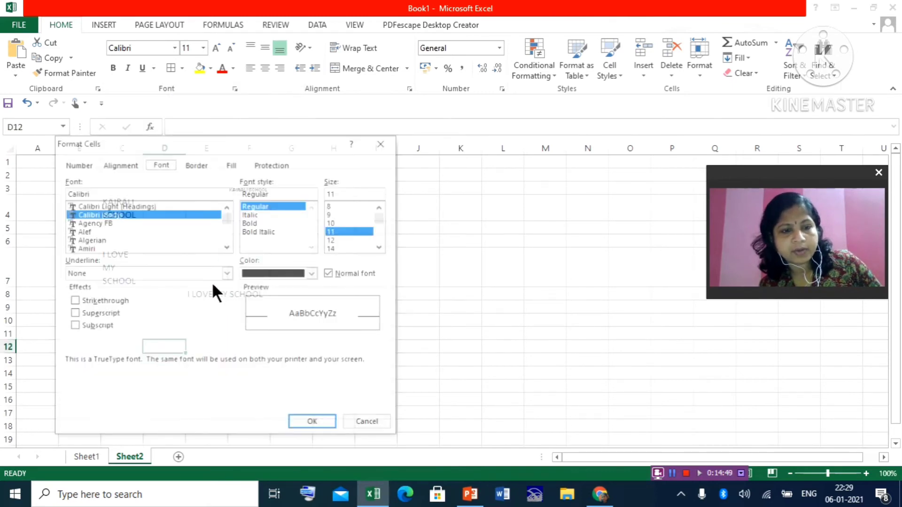
{"action": "left_click", "coordinate": [79, 164]}
{"action": "left_click", "coordinate": [116, 164]}
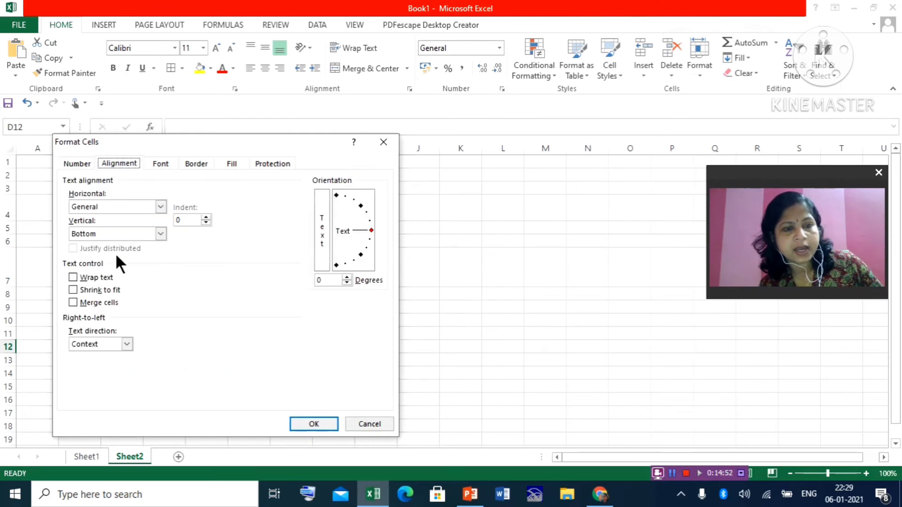
{"action": "left_click", "coordinate": [73, 290]}
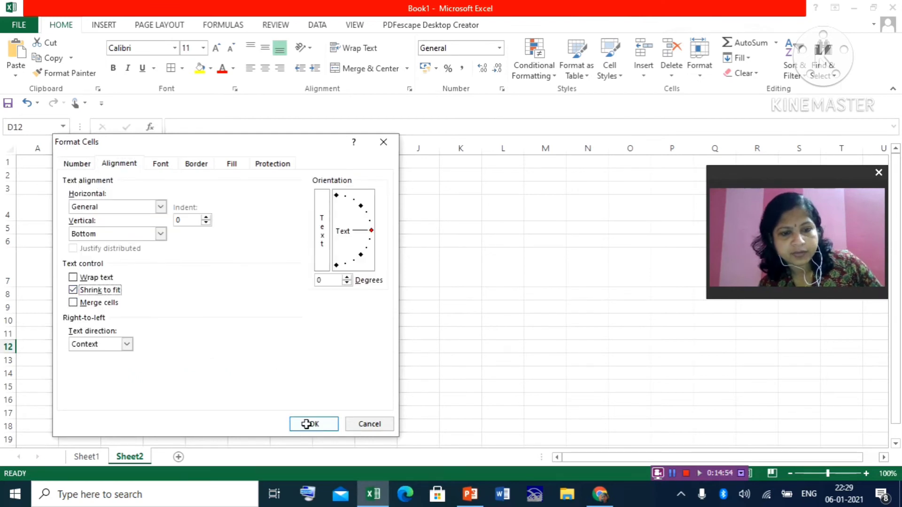
{"action": "left_click", "coordinate": [303, 424]}
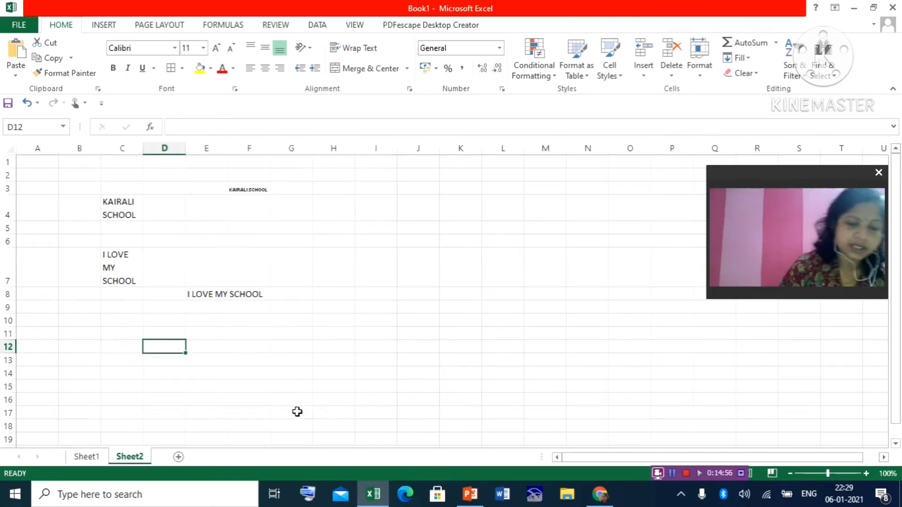
Step: Enter the text I LOVE MY SCHOOL VERY MUCH. in the shrink-to-fit cell D12
{"action": "type", "text": "I LOV"}
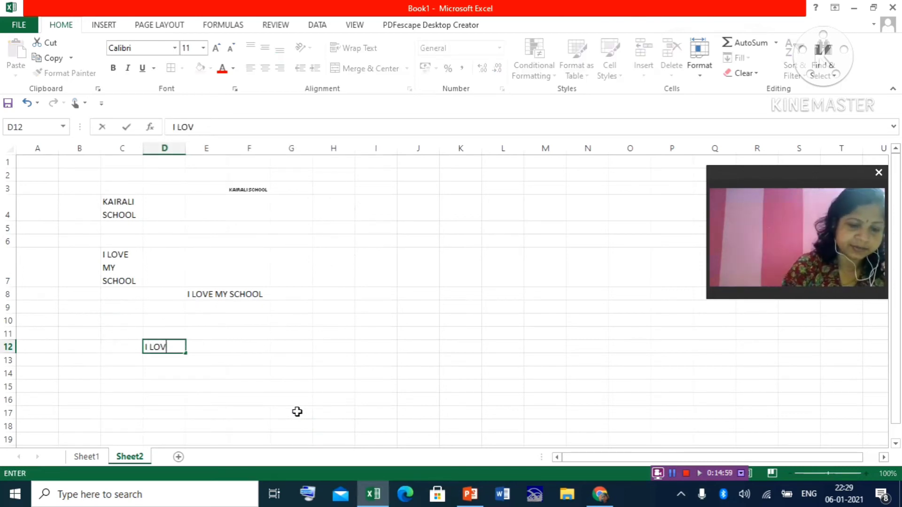
{"action": "type", "text": "E MY"}
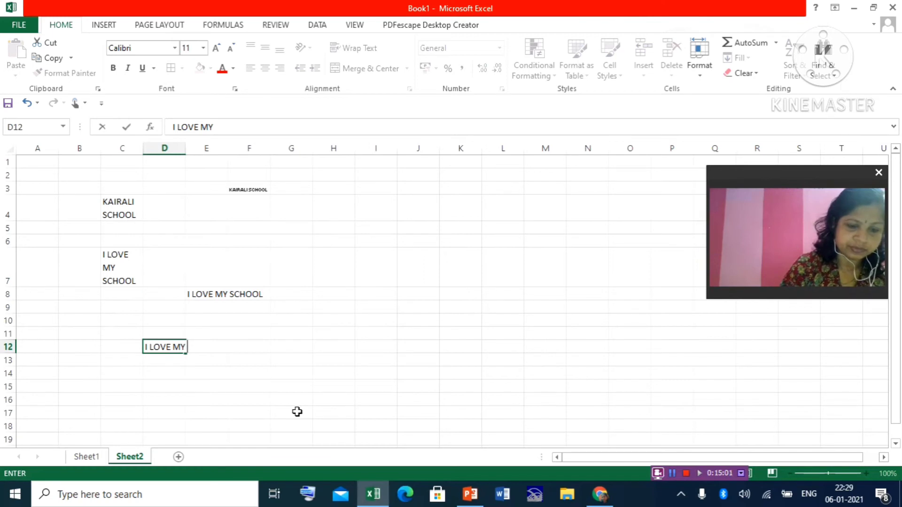
{"action": "type", "text": " SCHOOL"}
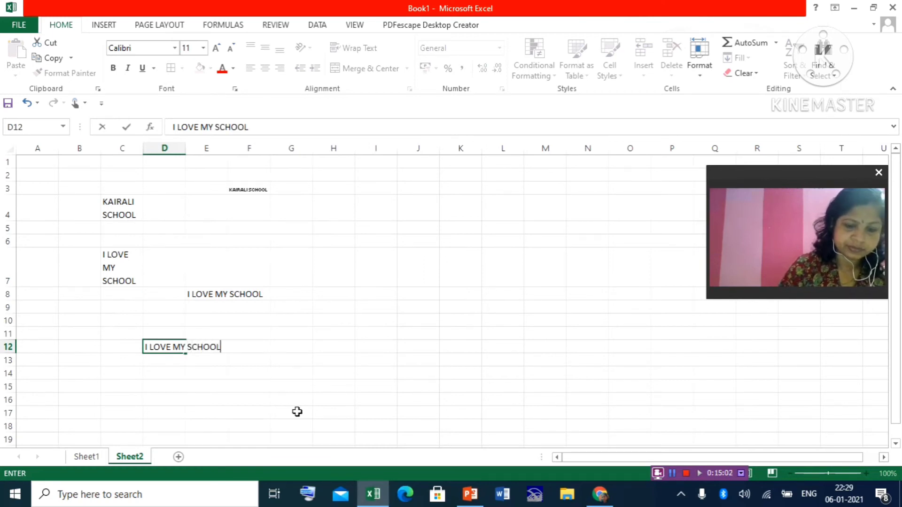
{"action": "type", "text": " VERY "}
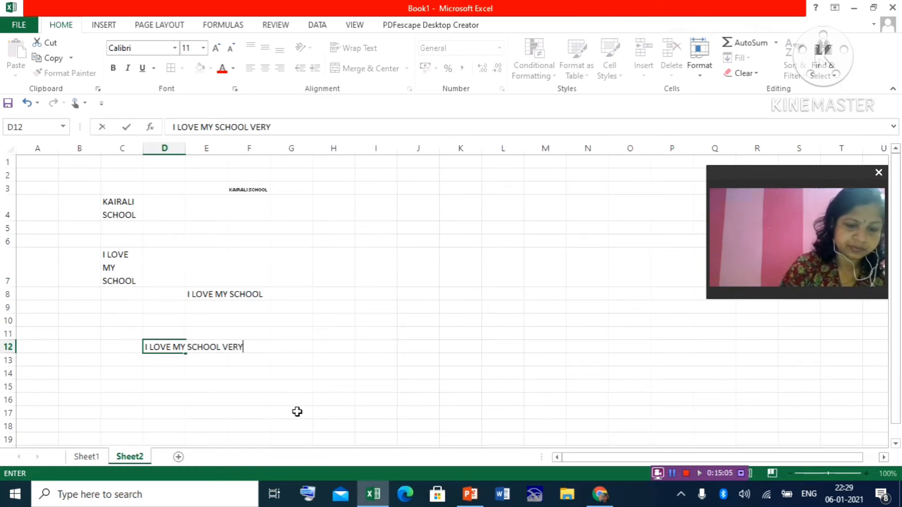
{"action": "type", "text": "MUC"}
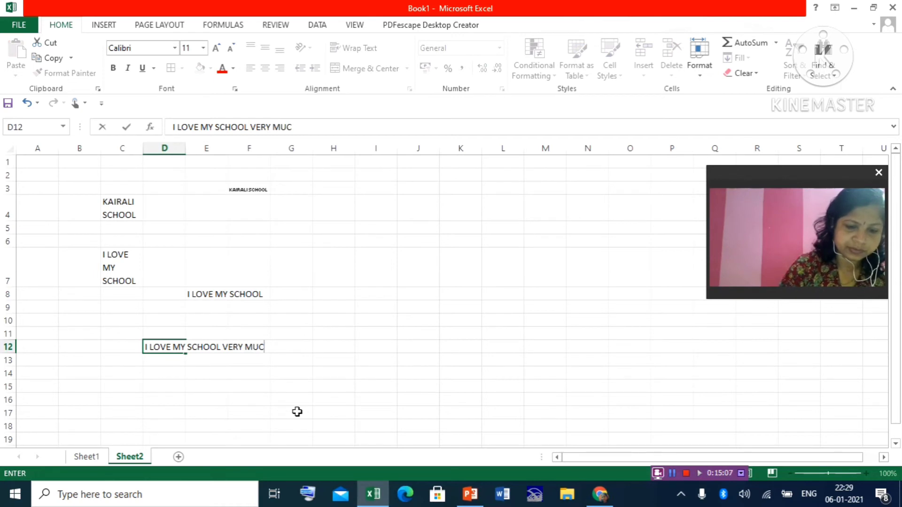
{"action": "type", "text": "H."}
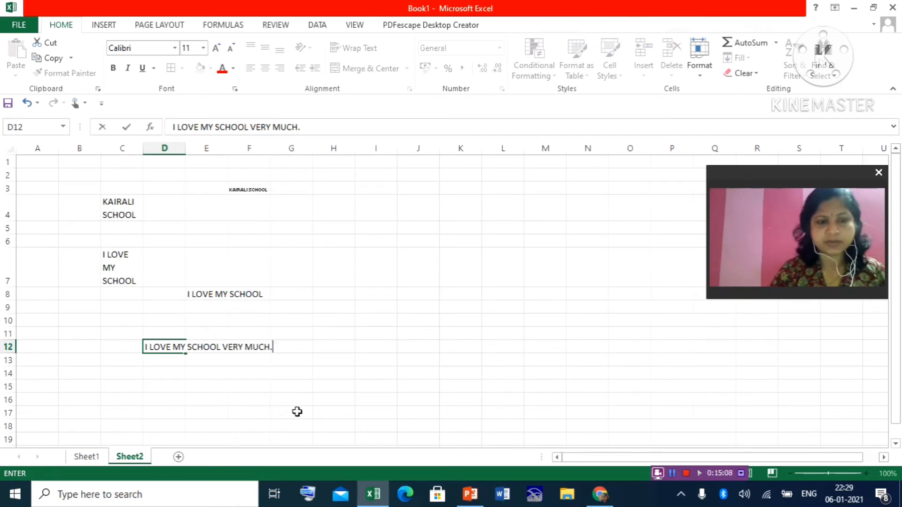
{"action": "key", "text": "Return"}
{"action": "left_click", "coordinate": [295, 400]}
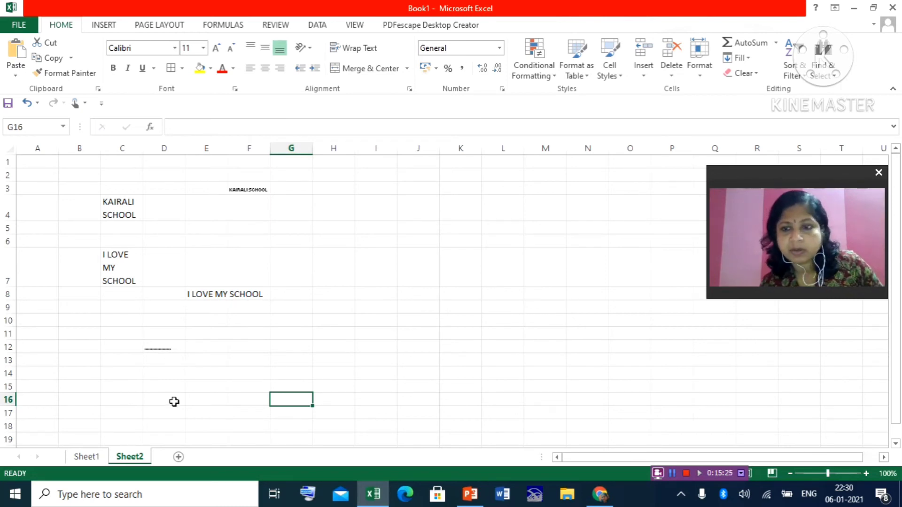
Step: Open the shrunken cell D12 for editing to view its full text, and leave it without changes
{"action": "left_click", "coordinate": [168, 351]}
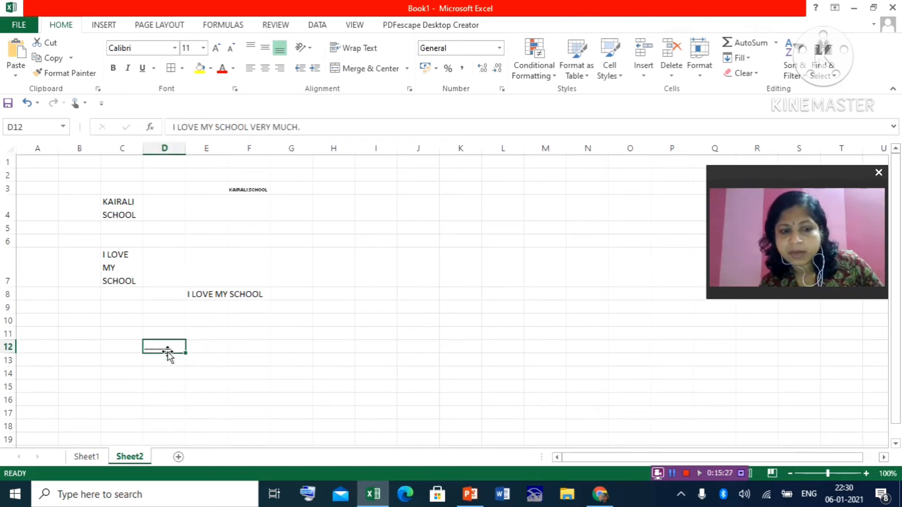
{"action": "double_click", "coordinate": [168, 351]}
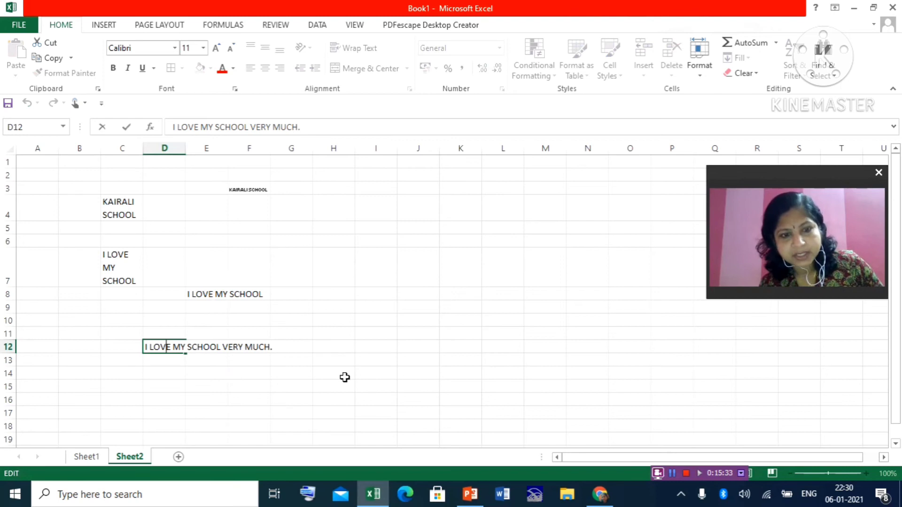
{"action": "left_click", "coordinate": [345, 377]}
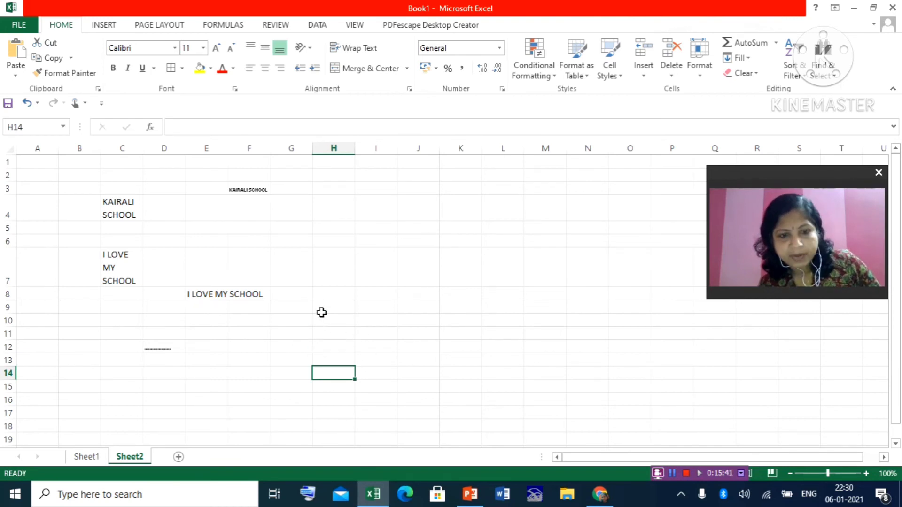
Step: Turn on Merge cells for cell H9 through its cell alignment formatting
{"action": "left_click_drag", "start_coordinate": [320, 306], "coordinate": [340, 309]}
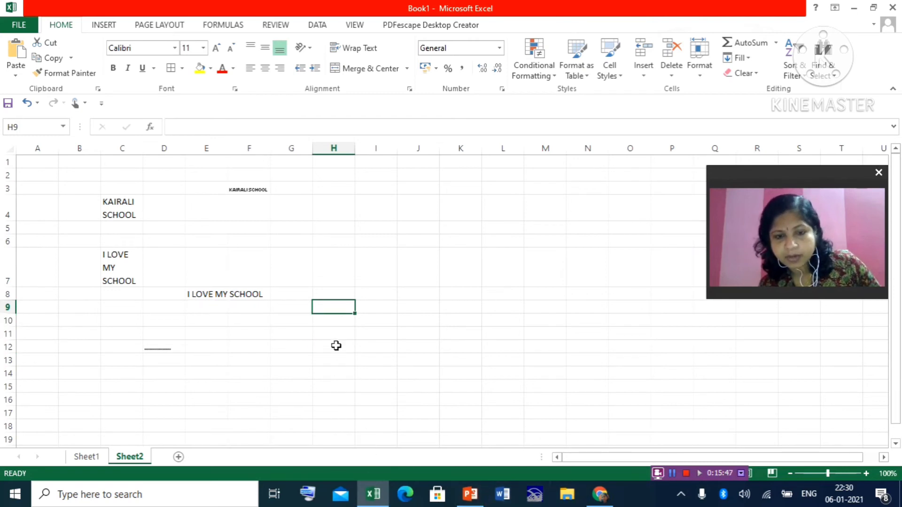
{"action": "right_click", "coordinate": [333, 310]}
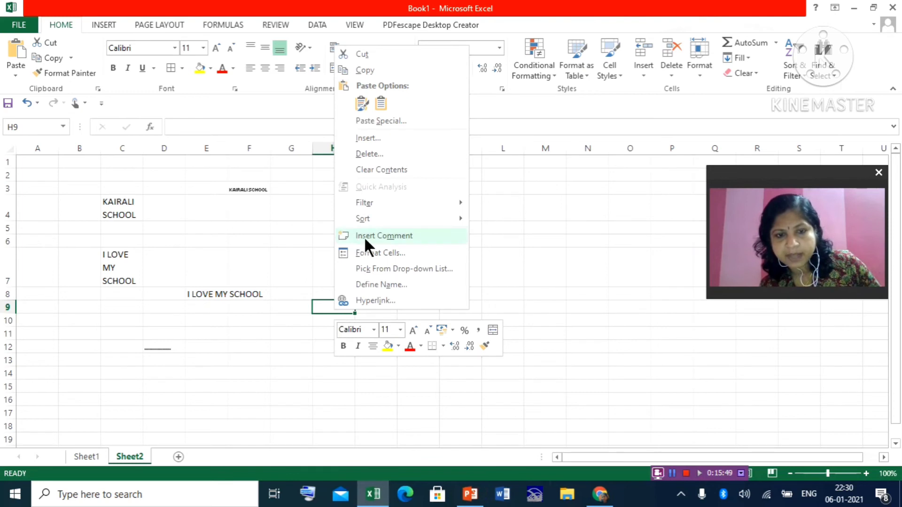
{"action": "left_click", "coordinate": [373, 253]}
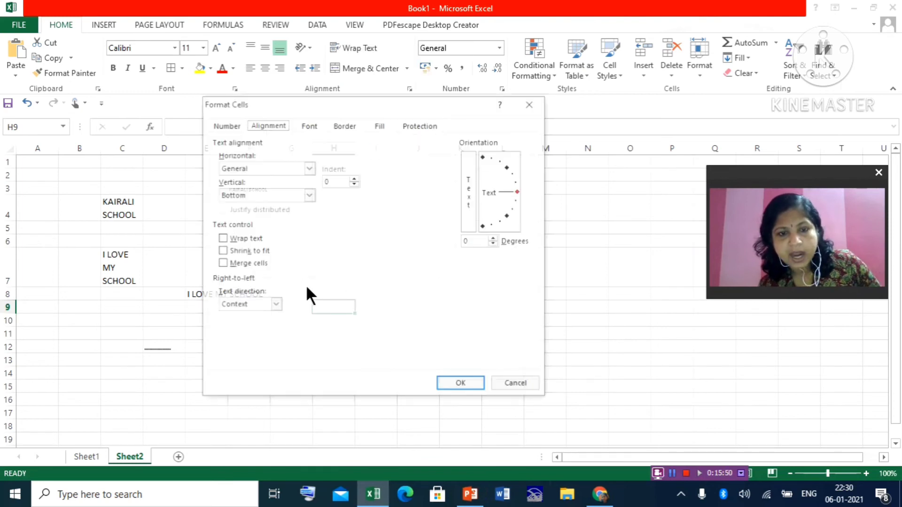
{"action": "left_click", "coordinate": [233, 262]}
{"action": "left_click", "coordinate": [454, 383]}
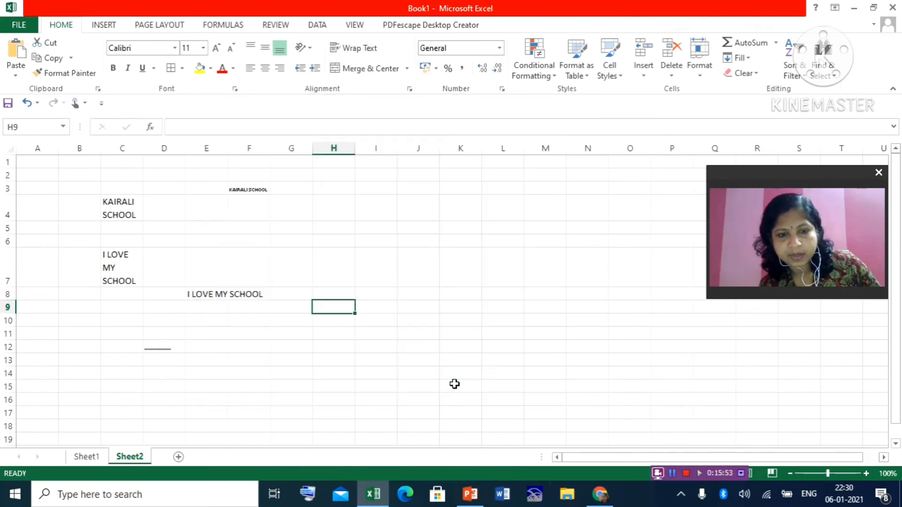
Step: Enter the text KAIRALI SCHOOL in cell H9
{"action": "type", "text": "K"}
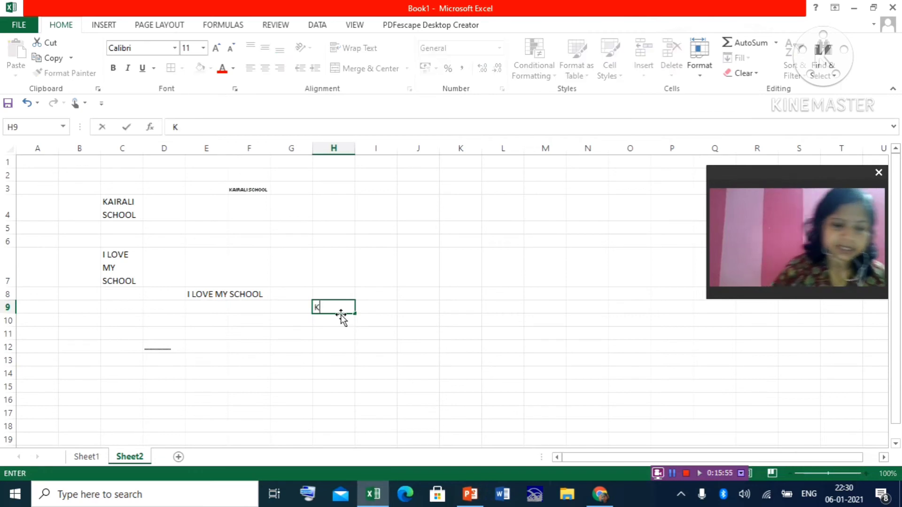
{"action": "type", "text": "AIRA"}
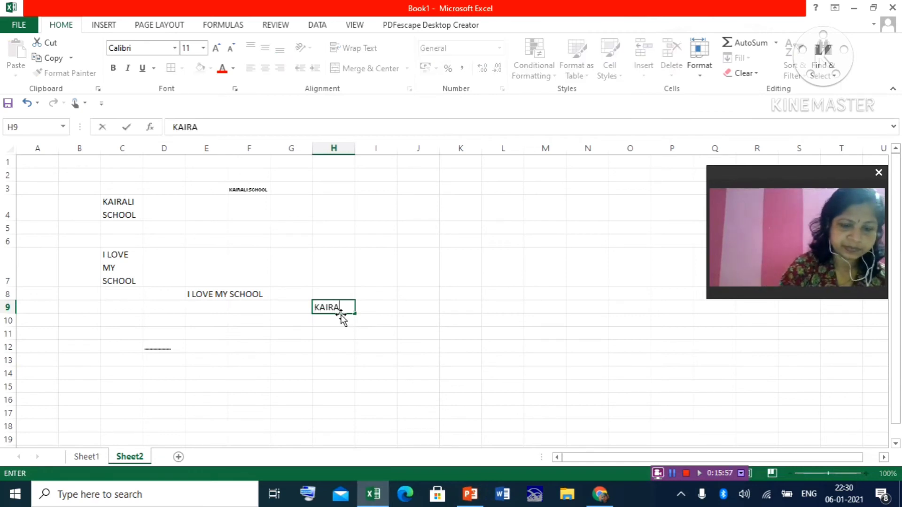
{"action": "type", "text": "LI SCHOOL"}
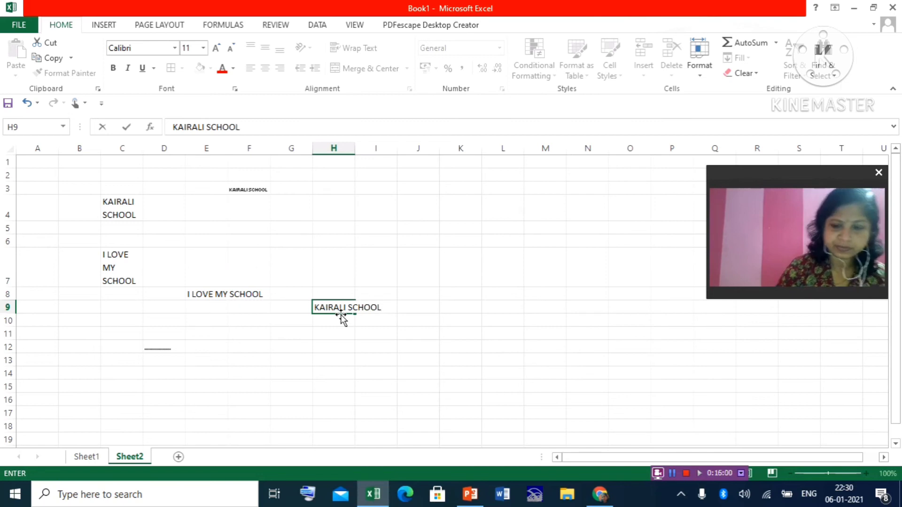
{"action": "key", "text": "Return"}
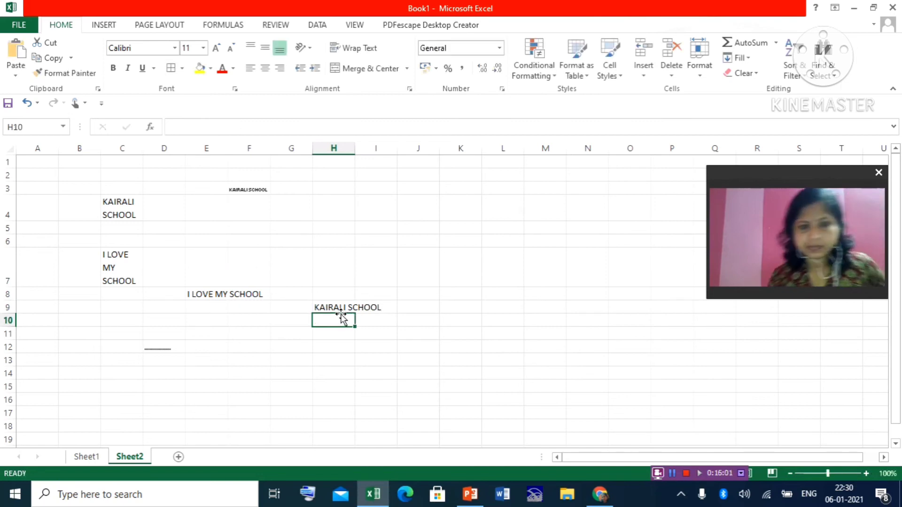
{"action": "left_click", "coordinate": [514, 332]}
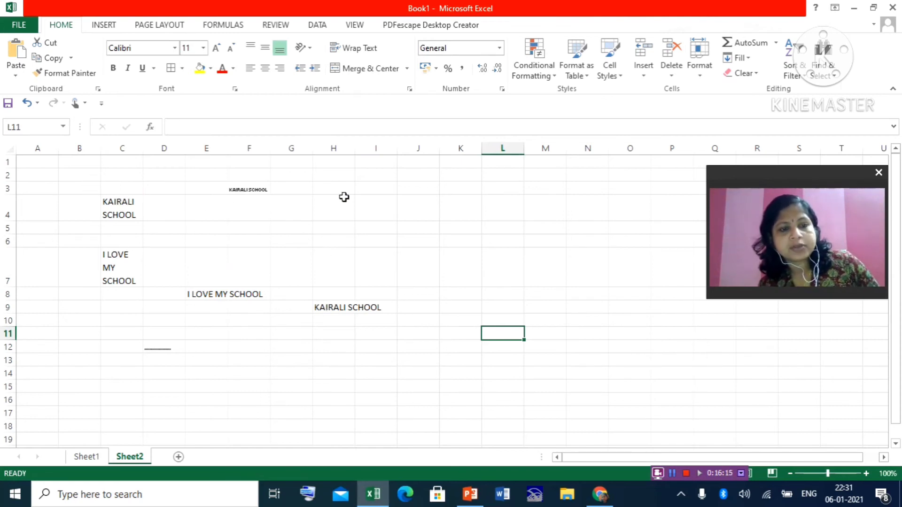
Step: Switch to Sheet1 and view the font formatting options for the name heading in B1, leaving them without changes
{"action": "left_click", "coordinate": [86, 457]}
{"action": "left_click", "coordinate": [151, 165]}
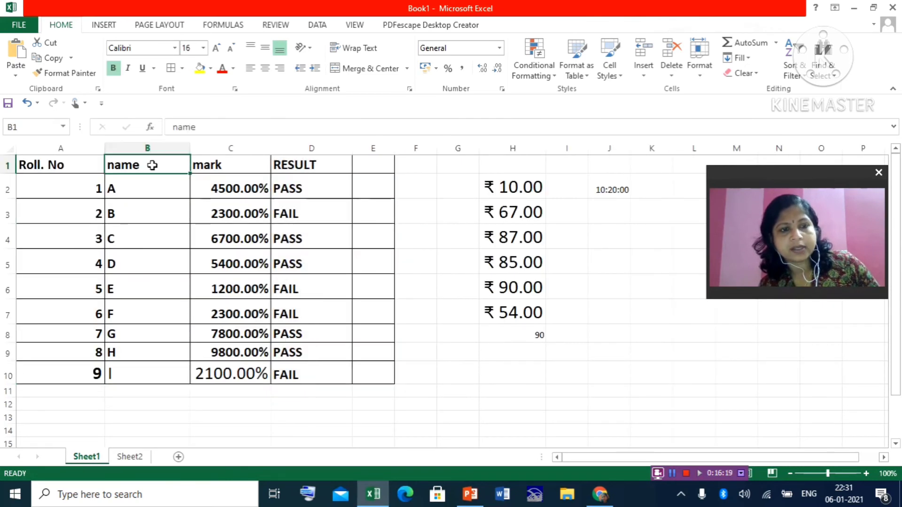
{"action": "right_click", "coordinate": [151, 164]}
{"action": "left_click", "coordinate": [206, 373]}
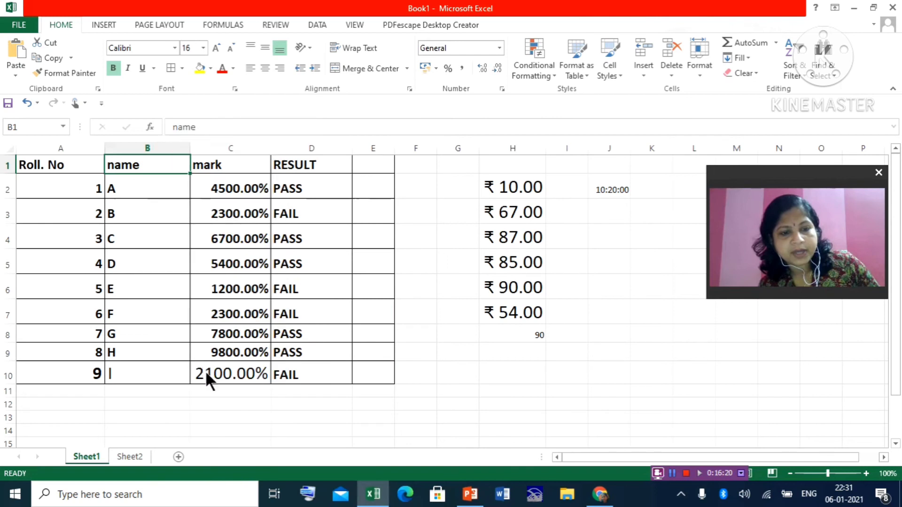
{"action": "left_click", "coordinate": [139, 206]}
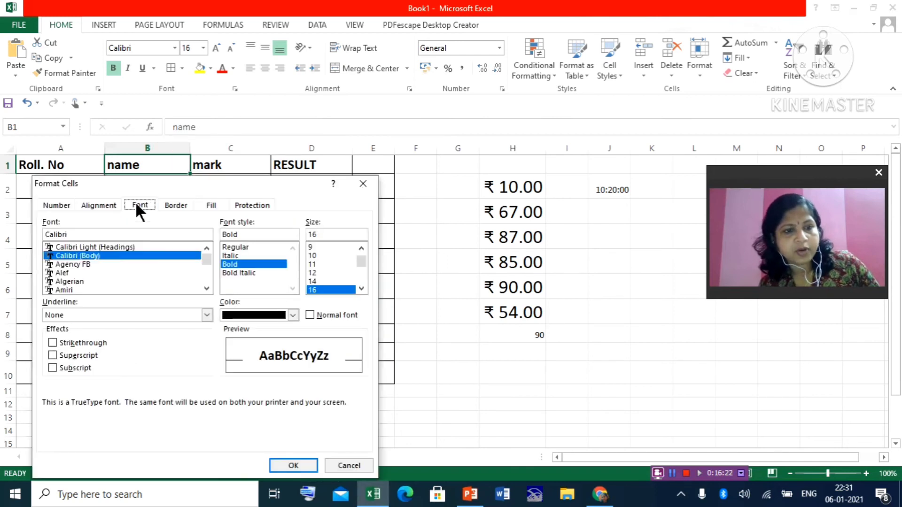
{"action": "left_click", "coordinate": [295, 314]}
{"action": "left_click", "coordinate": [379, 187]}
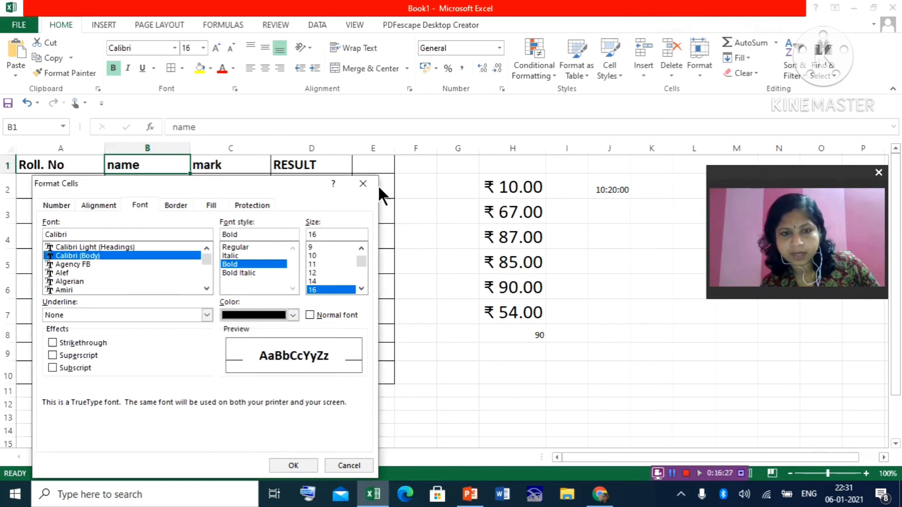
{"action": "left_click", "coordinate": [362, 183]}
Step: Format the text in A1:E10 with the Gloucester MT Extra Condensed font in dark red
{"action": "left_click_drag", "start_coordinate": [21, 165], "coordinate": [374, 376]}
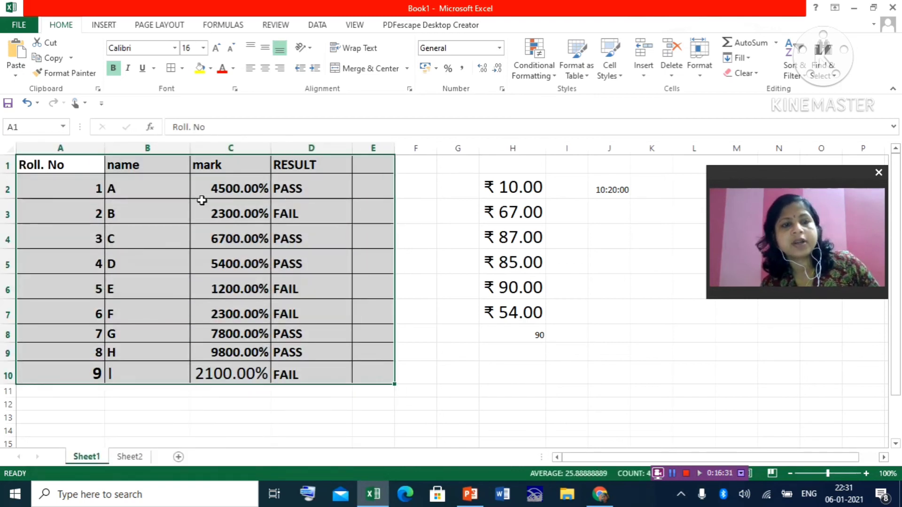
{"action": "right_click", "coordinate": [201, 197]}
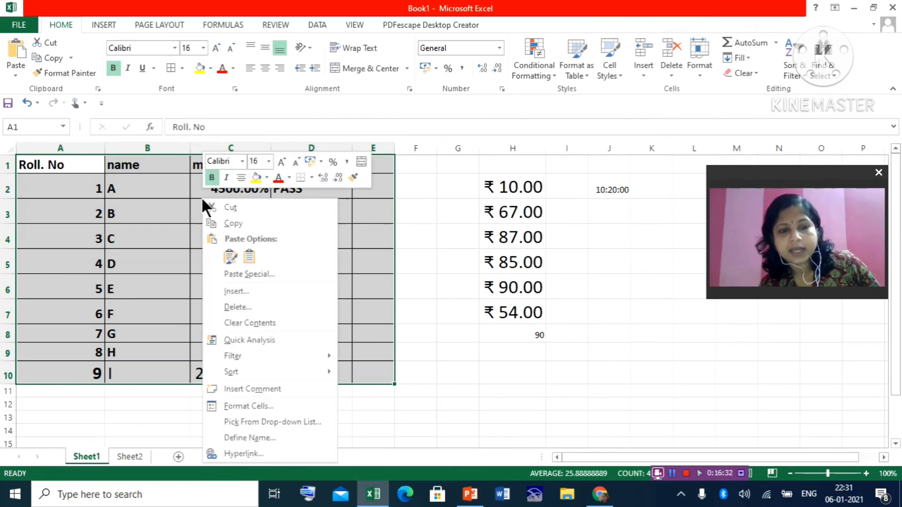
{"action": "left_click", "coordinate": [252, 407]}
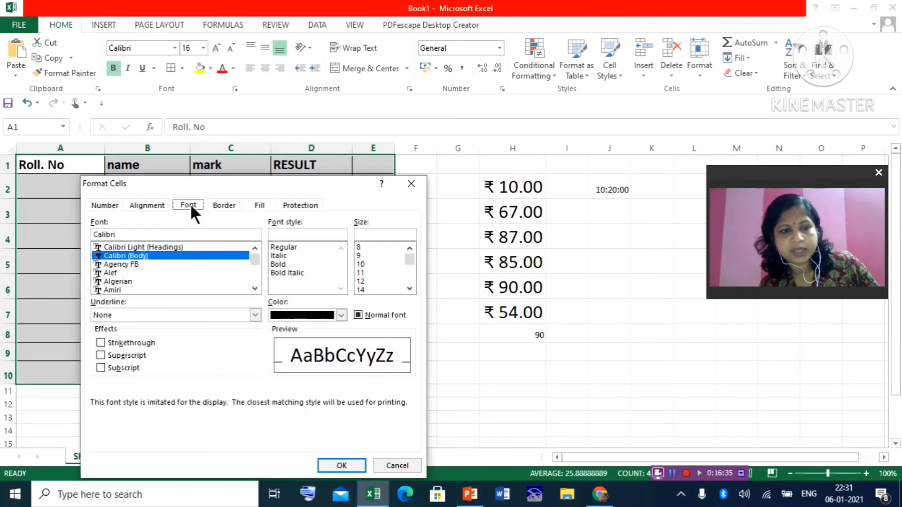
{"action": "left_click", "coordinate": [341, 316]}
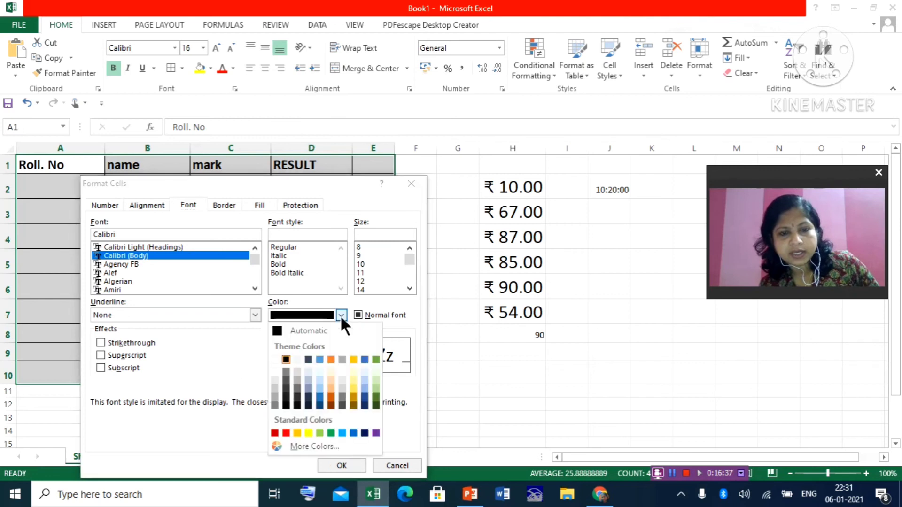
{"action": "left_click", "coordinate": [273, 432]}
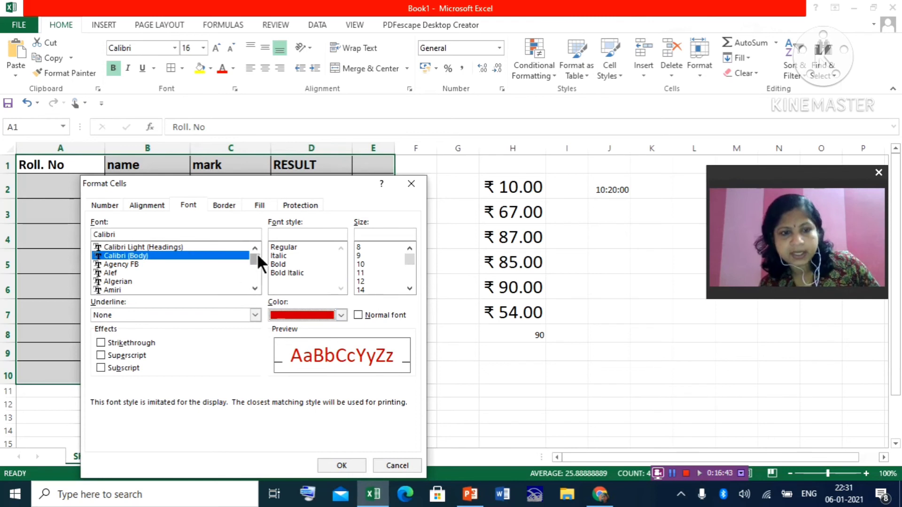
{"action": "left_click_drag", "start_coordinate": [256, 253], "coordinate": [230, 270]}
{"action": "left_click", "coordinate": [195, 278]}
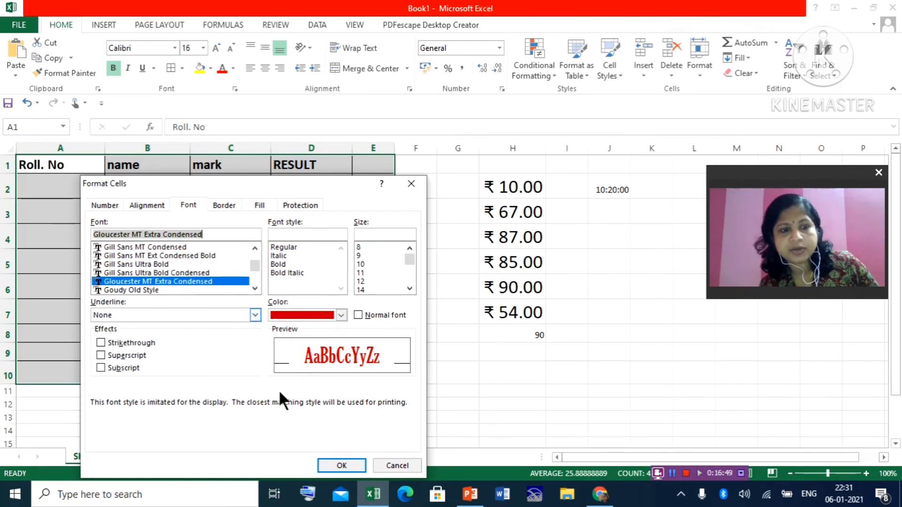
{"action": "left_click", "coordinate": [331, 460]}
{"action": "left_click", "coordinate": [563, 389]}
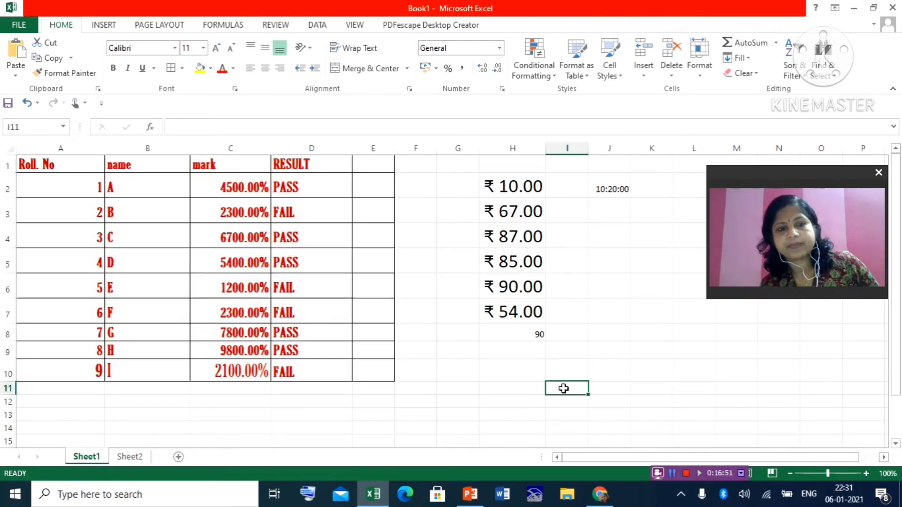
Step: Apply thick dark blue inside and outline borders to the mark table in A1:D10
{"action": "left_click_drag", "start_coordinate": [21, 164], "coordinate": [326, 367]}
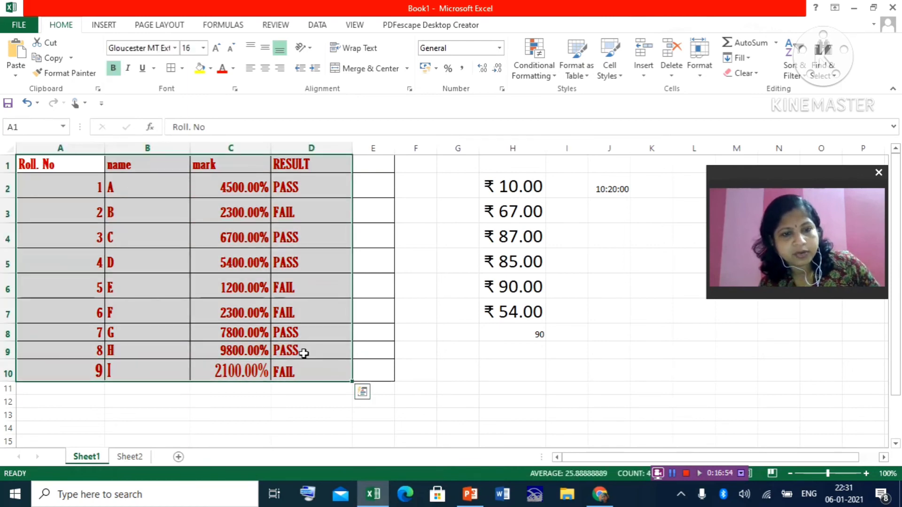
{"action": "right_click", "coordinate": [236, 225]}
{"action": "left_click", "coordinate": [269, 419]}
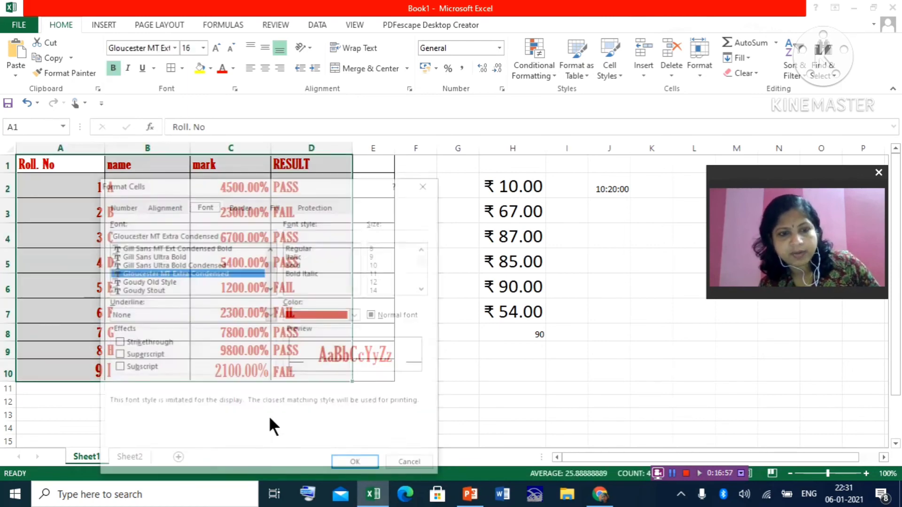
{"action": "left_click", "coordinate": [238, 205]}
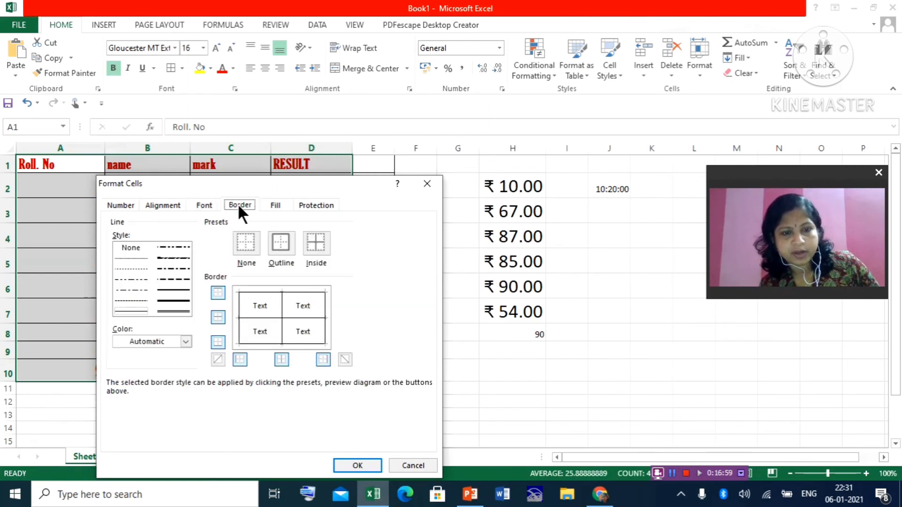
{"action": "left_click", "coordinate": [186, 342]}
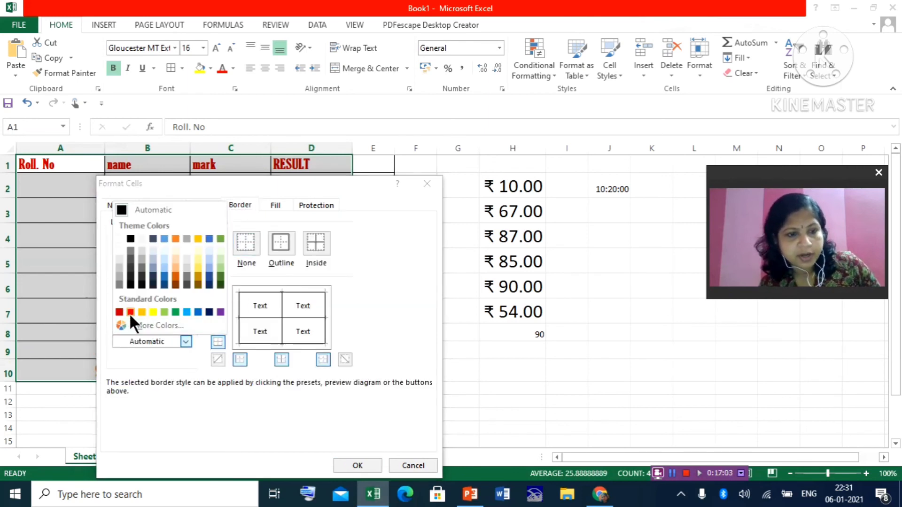
{"action": "left_click", "coordinate": [208, 311]}
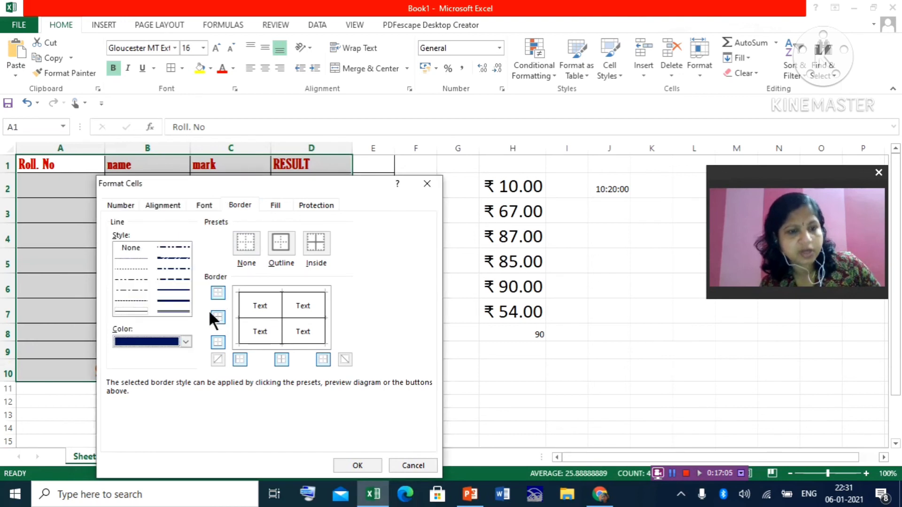
{"action": "left_click", "coordinate": [181, 300]}
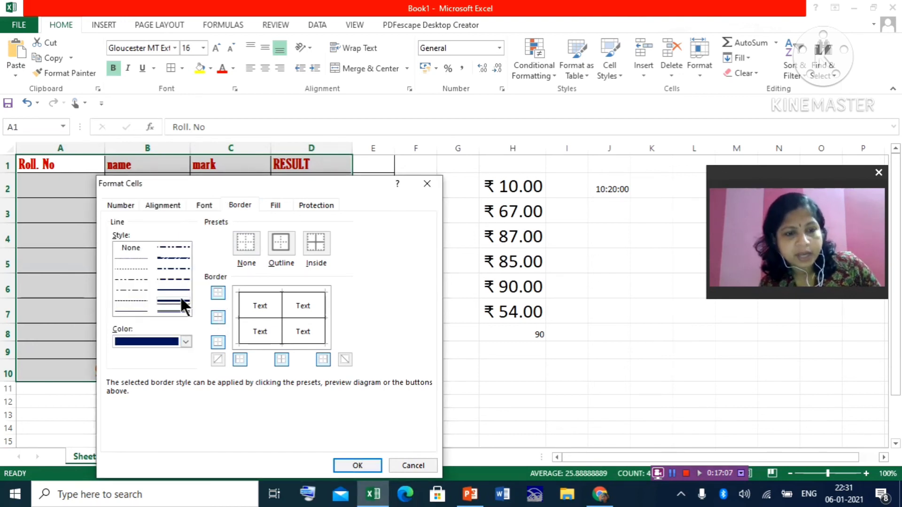
{"action": "left_click", "coordinate": [316, 244]}
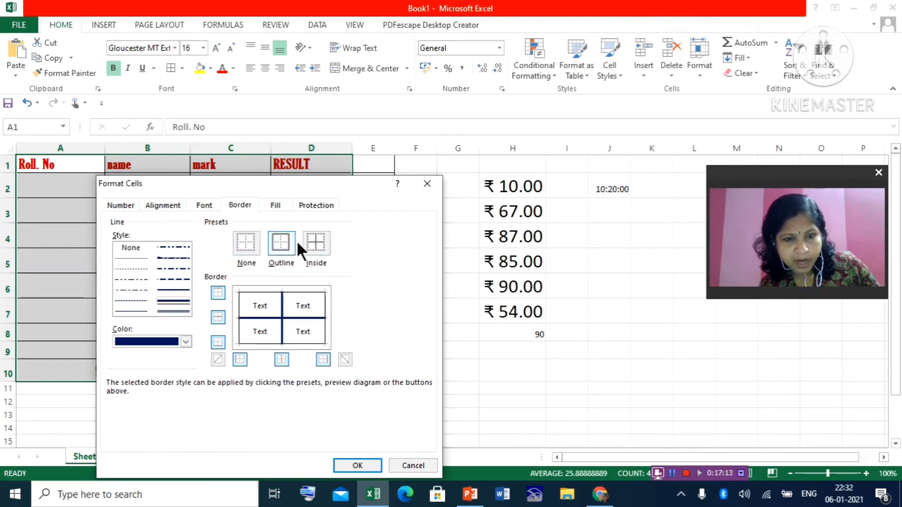
{"action": "left_click", "coordinate": [281, 246]}
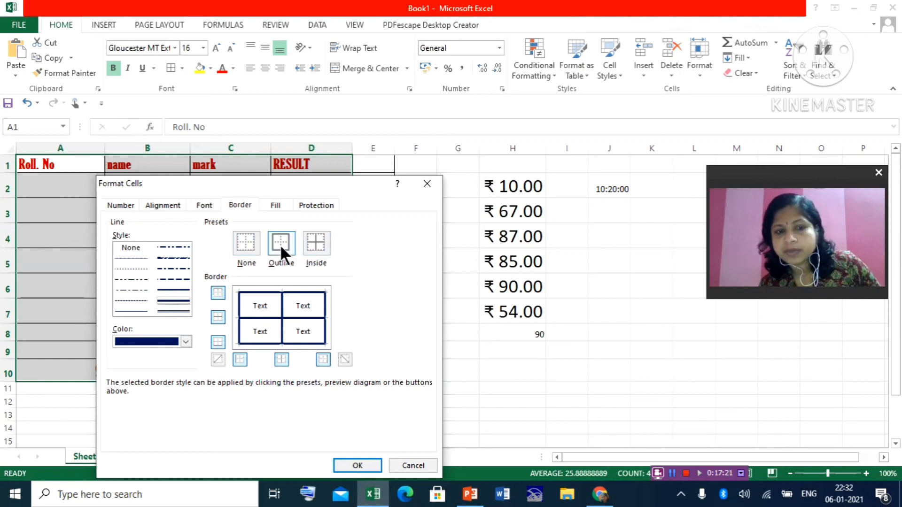
{"action": "left_click", "coordinate": [362, 468]}
{"action": "left_click", "coordinate": [418, 381]}
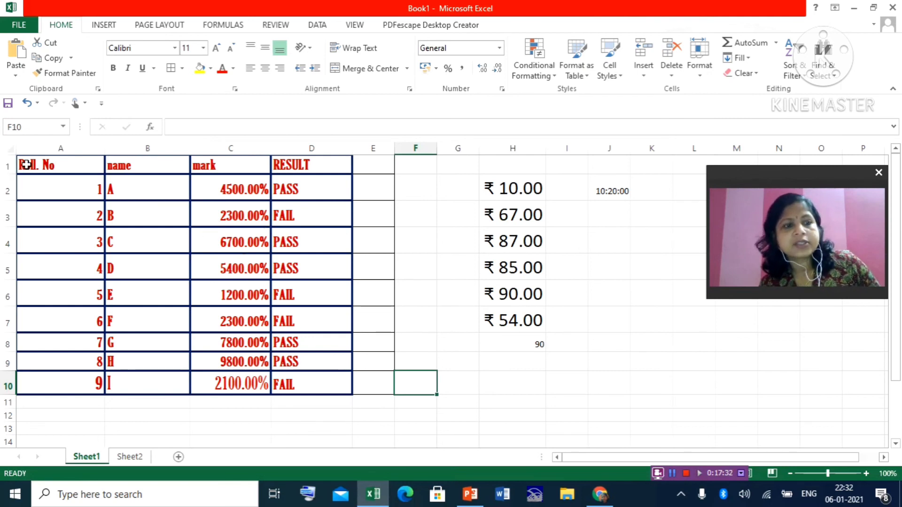
Step: Fill the mark table in A1:D10 with a solid light blue background, keeping the pattern colour automatic
{"action": "left_click_drag", "start_coordinate": [27, 165], "coordinate": [327, 389]}
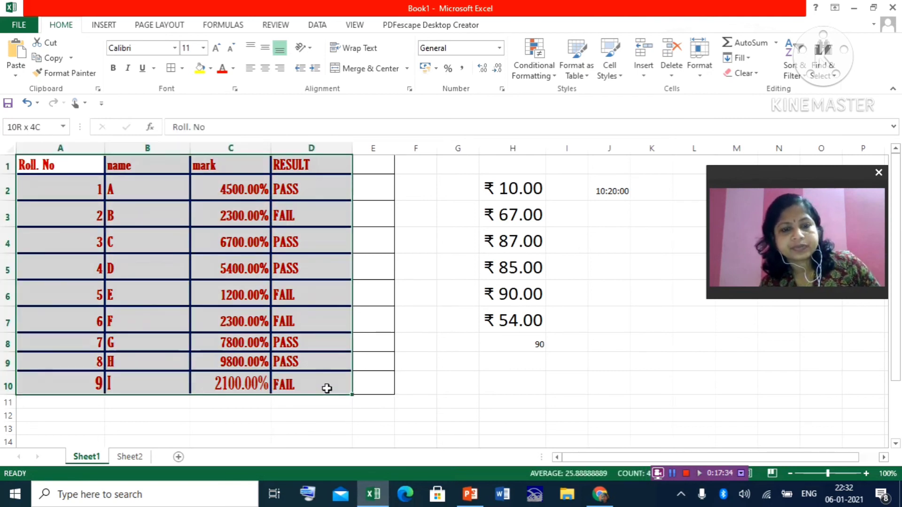
{"action": "right_click", "coordinate": [238, 249]}
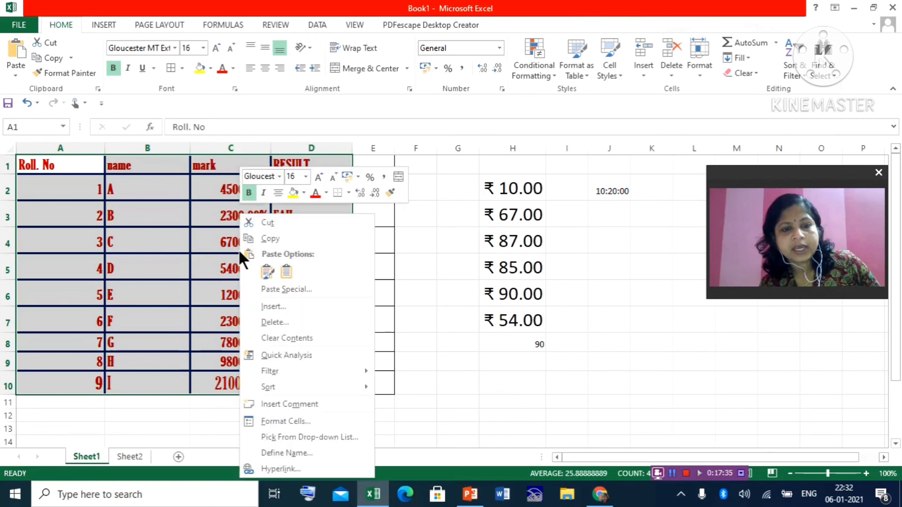
{"action": "left_click", "coordinate": [283, 421]}
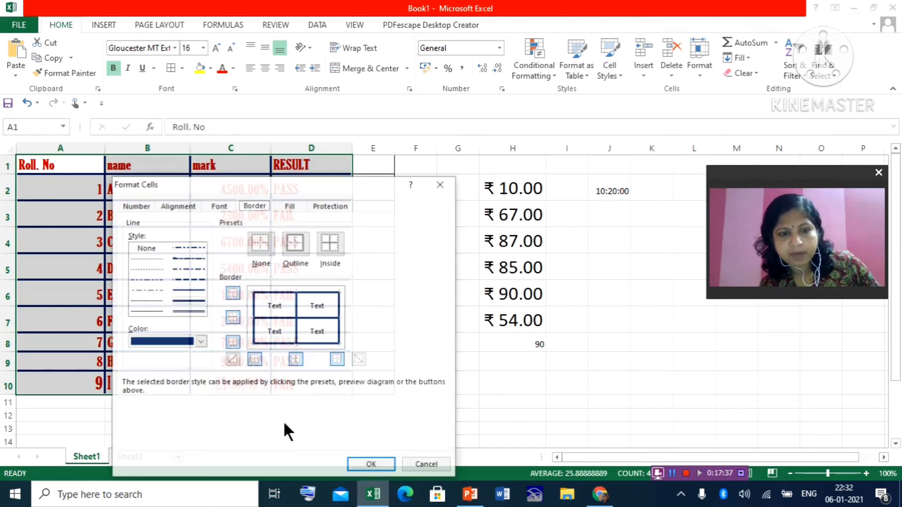
{"action": "left_click", "coordinate": [288, 206]}
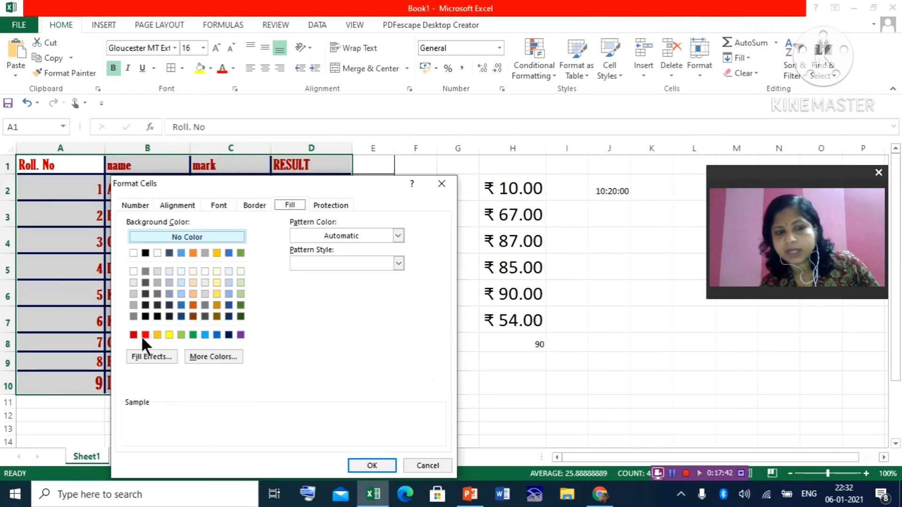
{"action": "left_click", "coordinate": [181, 253]}
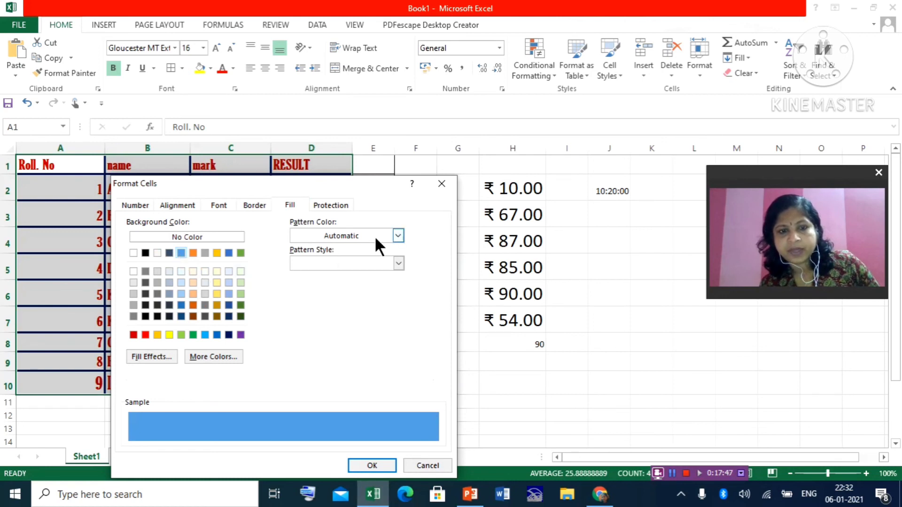
{"action": "left_click", "coordinate": [394, 236]}
{"action": "left_click", "coordinate": [394, 236]}
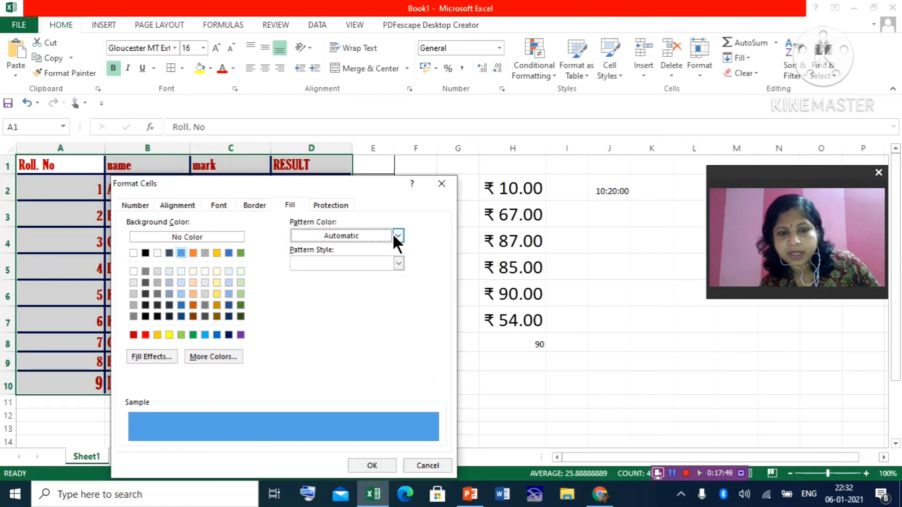
{"action": "left_click", "coordinate": [363, 462]}
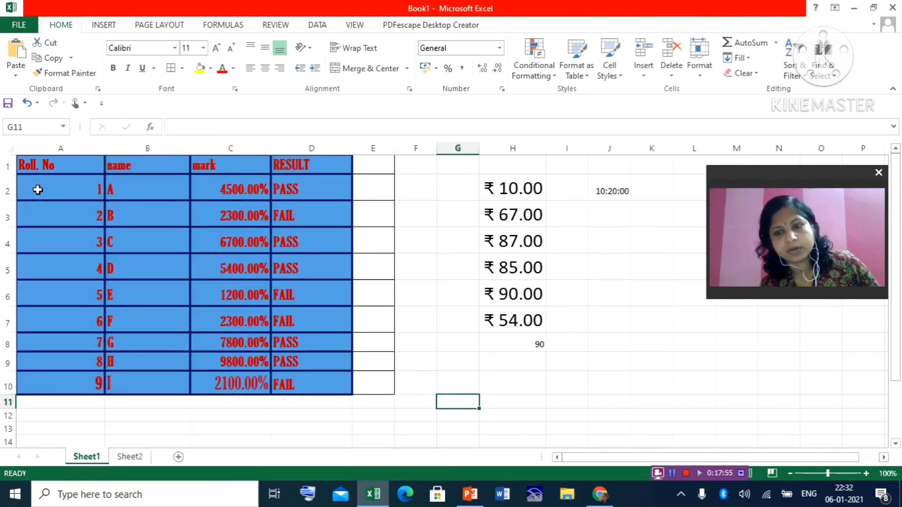
Step: Give the mark table in A1:D10 a red background fill with a gray shading pattern style
{"action": "left_click_drag", "start_coordinate": [30, 165], "coordinate": [318, 385]}
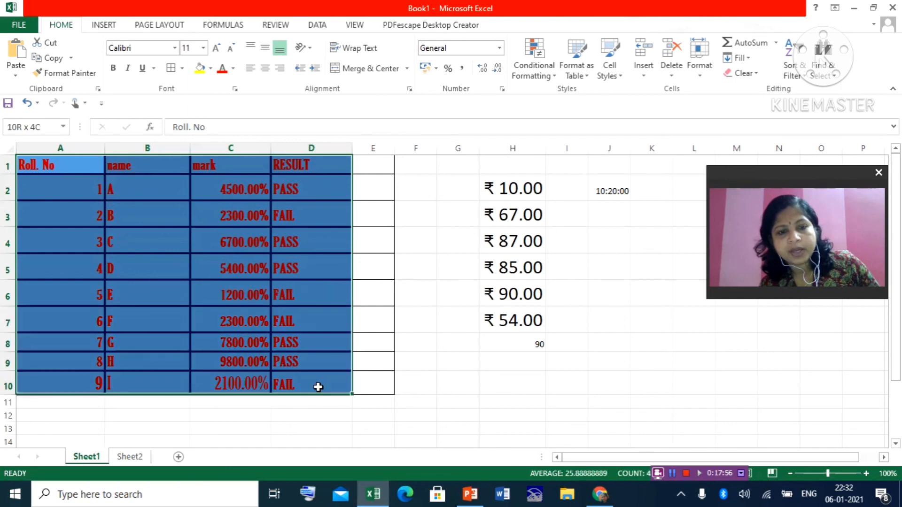
{"action": "right_click", "coordinate": [220, 246]}
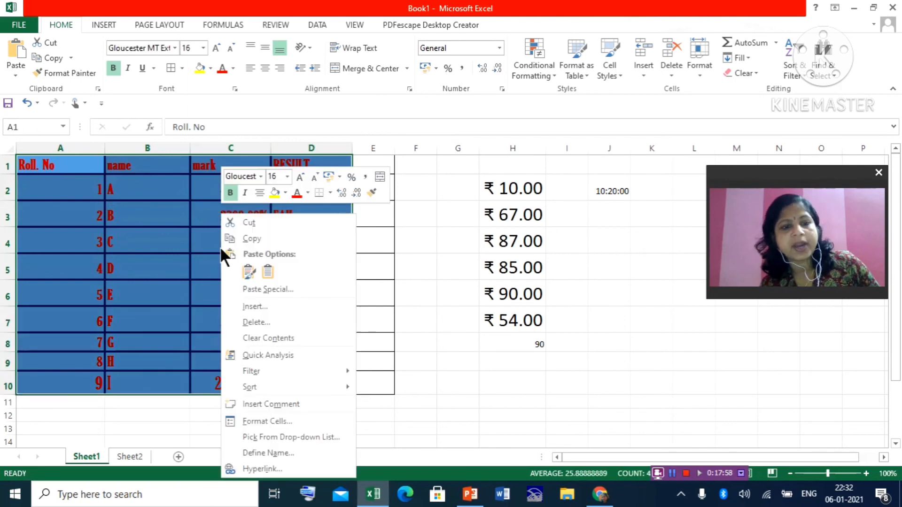
{"action": "left_click", "coordinate": [252, 420]}
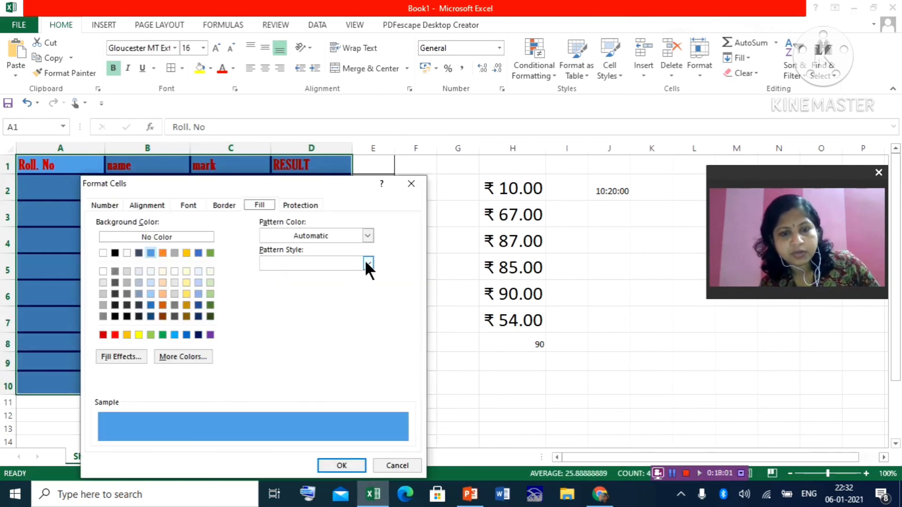
{"action": "left_click", "coordinate": [367, 263]}
{"action": "left_click", "coordinate": [316, 282]}
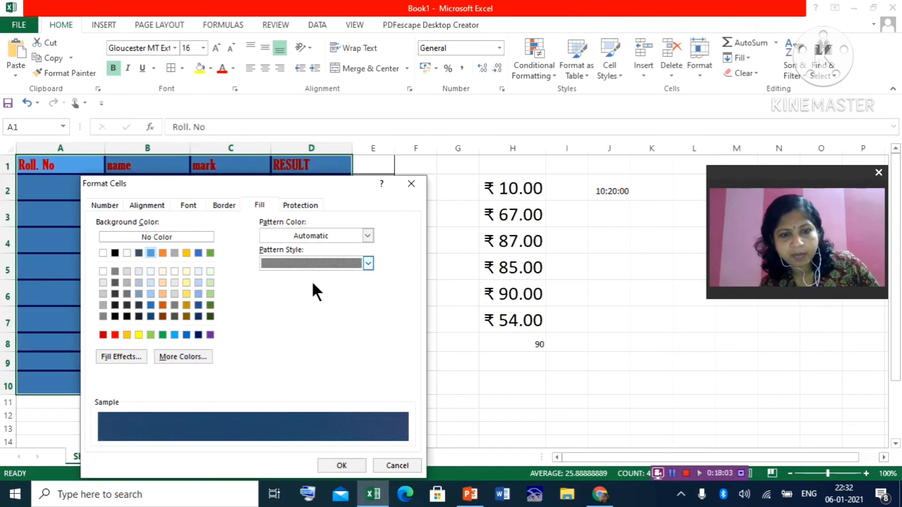
{"action": "left_click", "coordinate": [115, 335]}
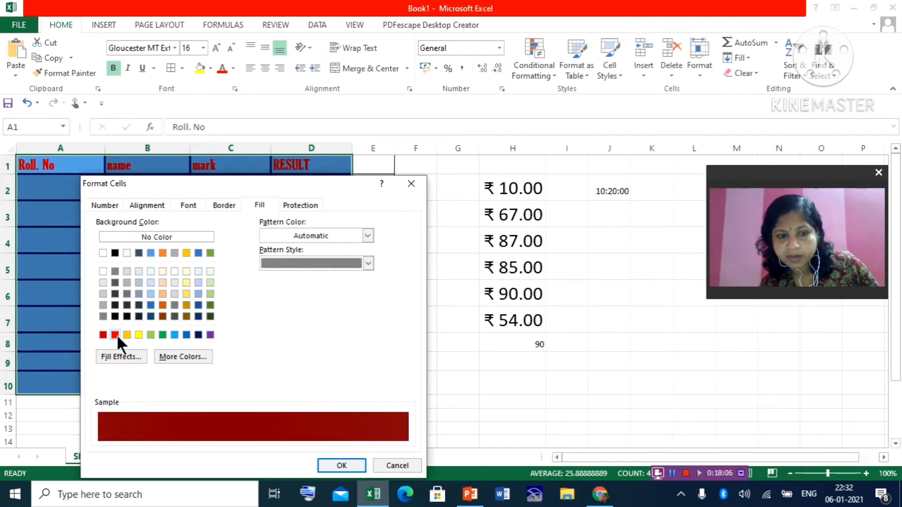
{"action": "left_click", "coordinate": [336, 466]}
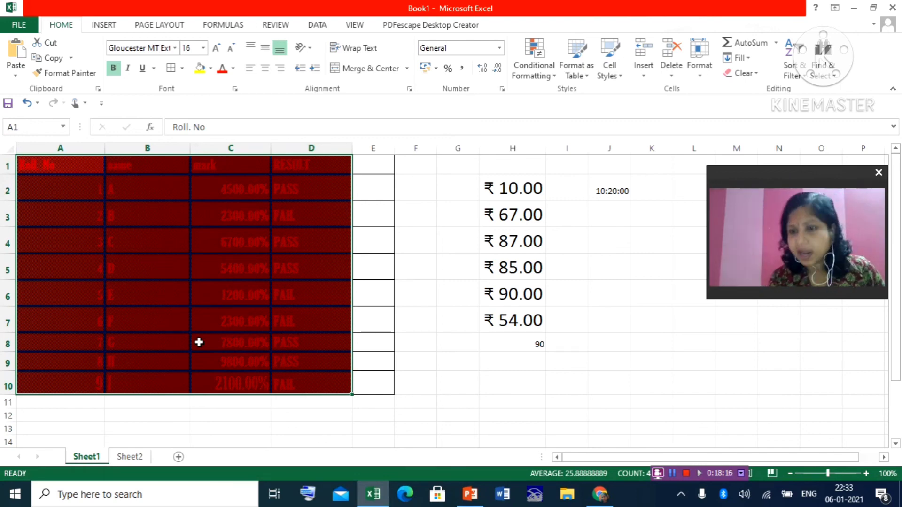
Step: View the cell protection options for the mark table in A1:D10, leaving them without changes
{"action": "right_click", "coordinate": [207, 254]}
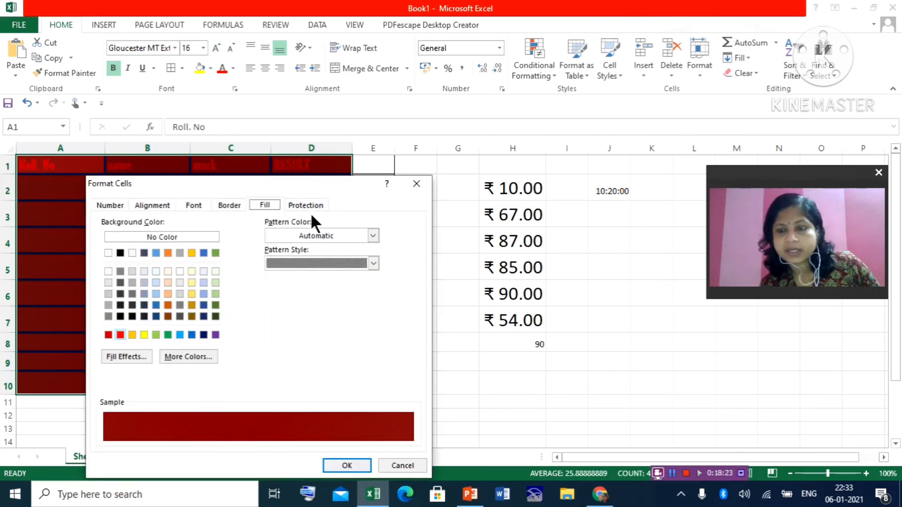
{"action": "left_click", "coordinate": [311, 207]}
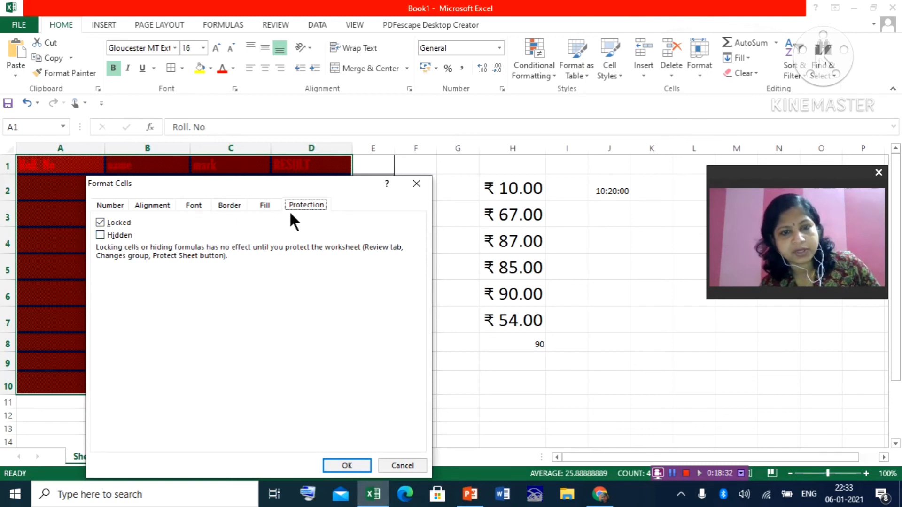
{"action": "left_click", "coordinate": [417, 184]}
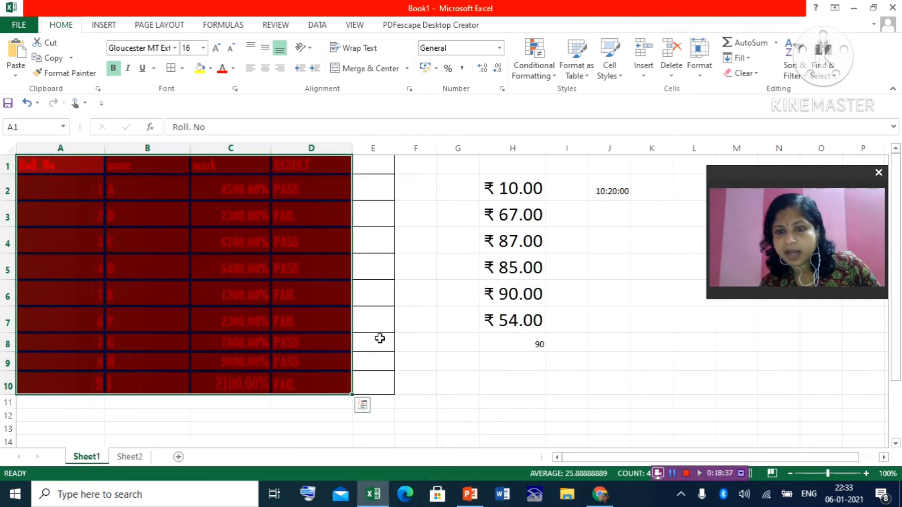